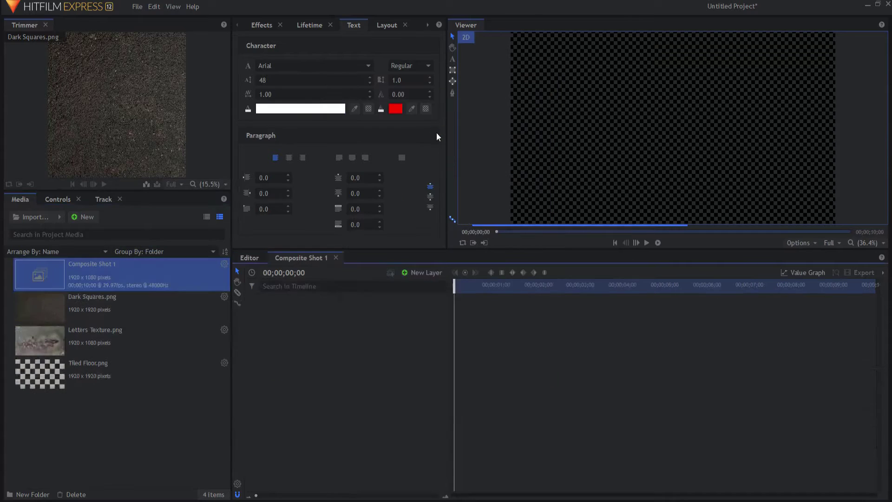
Add a text layer to Composite Shot 1 and enter the text SENSEI
{"action": "left_click", "coordinate": [422, 275]}
{"action": "left_click", "coordinate": [420, 300]}
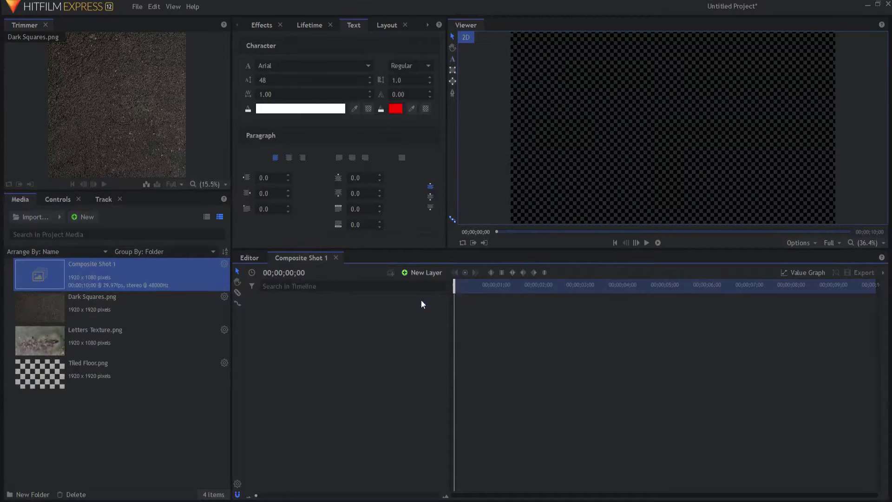
{"action": "type", "text": "SENSEI"}
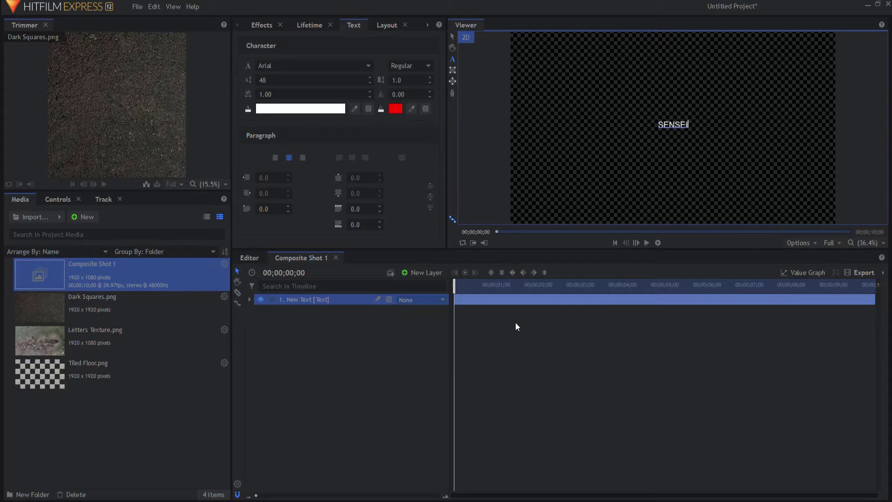
{"action": "left_click", "coordinate": [452, 36]}
Set the SENSEI text to size 350 with the Bold font style
{"action": "double_click", "coordinate": [263, 80]}
{"action": "type", "text": "350"}
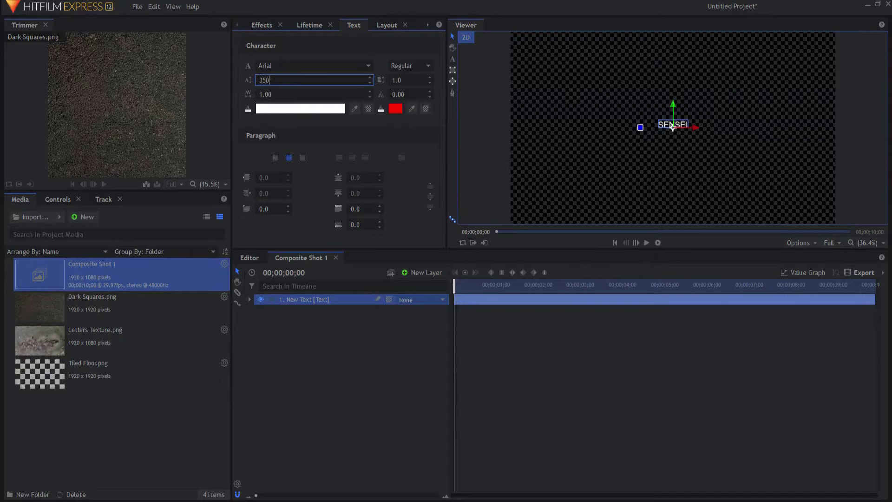
{"action": "key", "text": "Return"}
{"action": "left_click", "coordinate": [430, 66]}
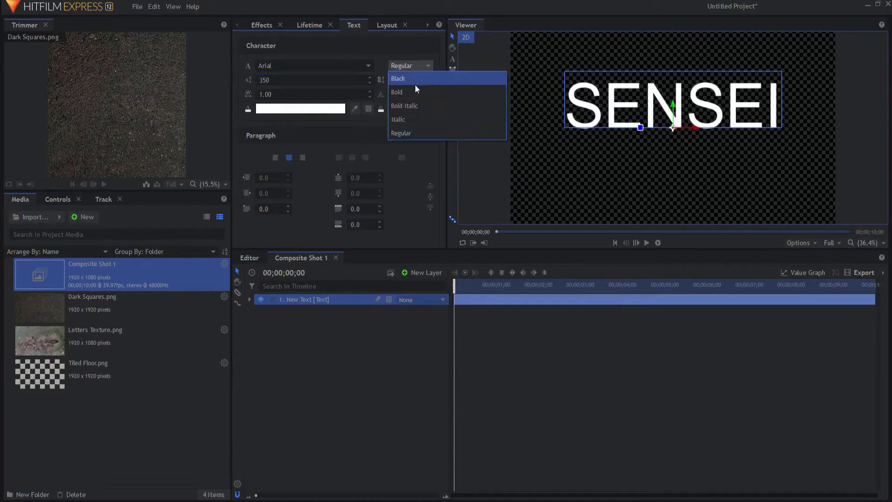
{"action": "left_click", "coordinate": [416, 90]}
{"action": "left_click", "coordinate": [381, 358]}
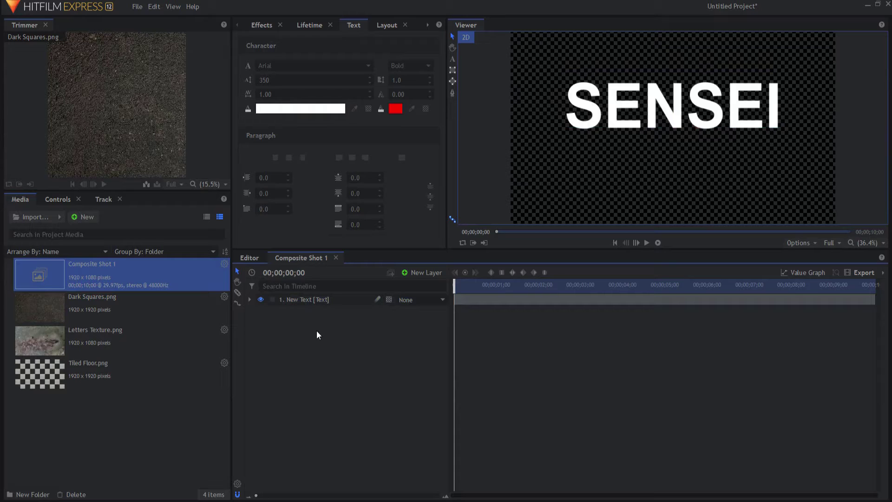
Place Letters Texture.png beneath the text layer and apply the Set Matte effect to it
{"action": "left_click_drag", "start_coordinate": [65, 339], "coordinate": [366, 369]}
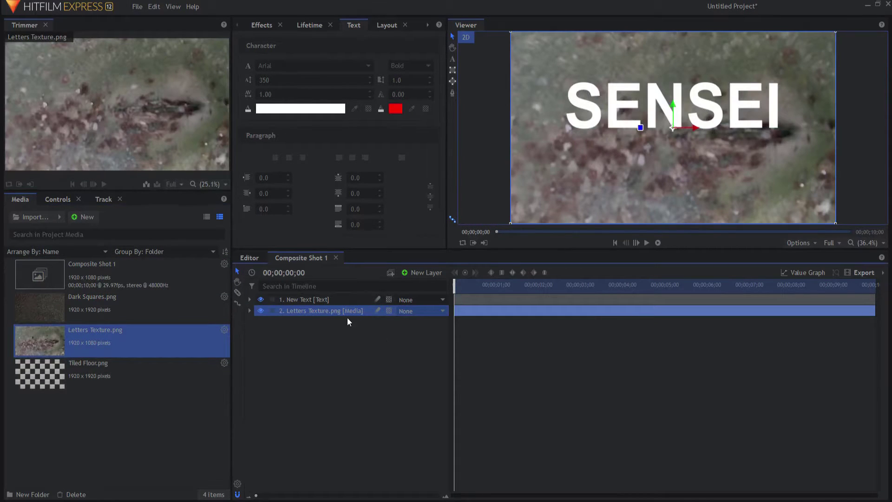
{"action": "left_click", "coordinate": [261, 25]}
{"action": "left_click", "coordinate": [267, 43]}
{"action": "type", "text": "sdet"}
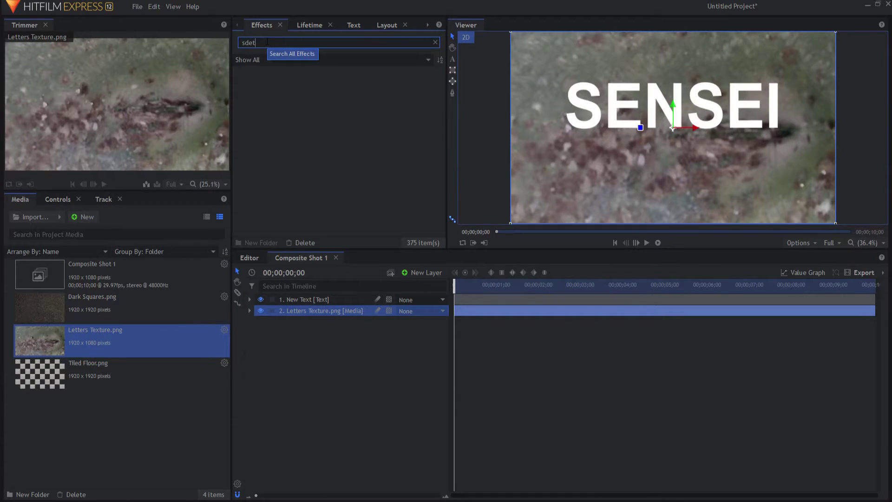
{"action": "key", "text": "BackSpace"}
{"action": "key", "text": "BackSpace"}
{"action": "type", "text": "et"}
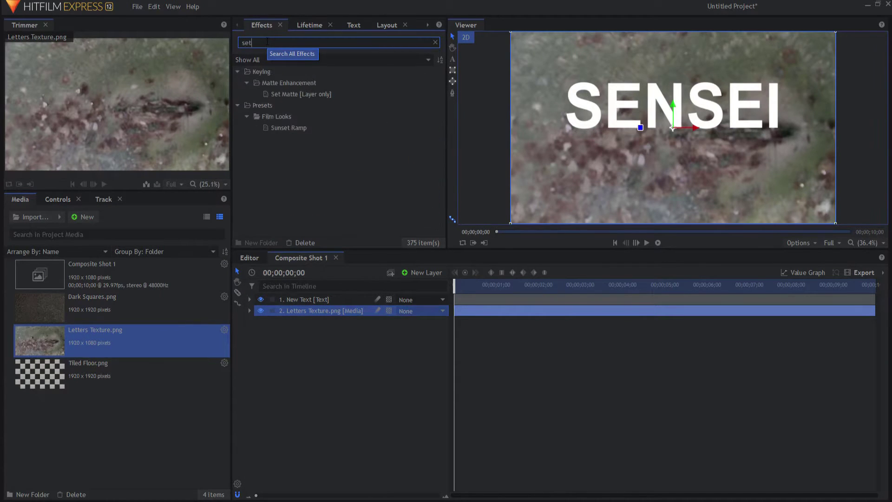
{"action": "left_click_drag", "start_coordinate": [300, 95], "coordinate": [308, 311]}
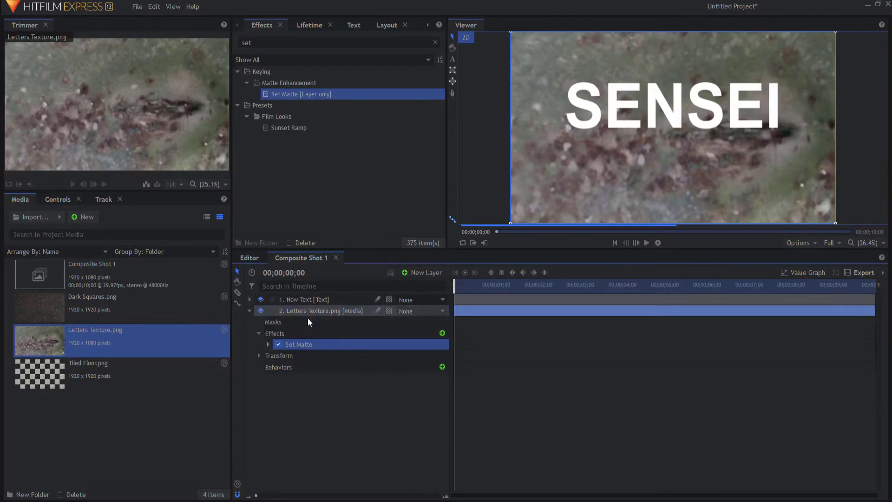
Use the New Text layer as the Set Matte source layer and hide the text layer
{"action": "left_click", "coordinate": [269, 345]}
{"action": "left_click", "coordinate": [371, 355]}
{"action": "left_click", "coordinate": [371, 378]}
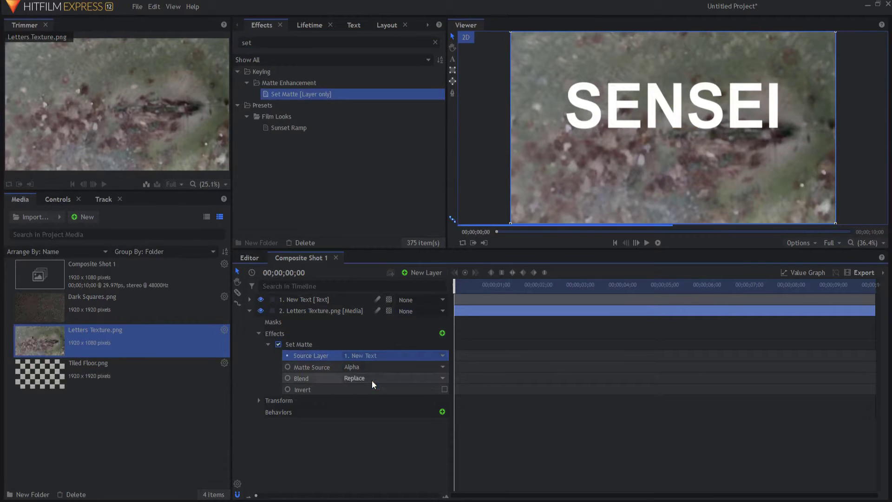
{"action": "left_click", "coordinate": [261, 299]}
Collapse both layers' properties and move the New Text layer below Letters Texture.png
{"action": "left_click", "coordinate": [250, 299]}
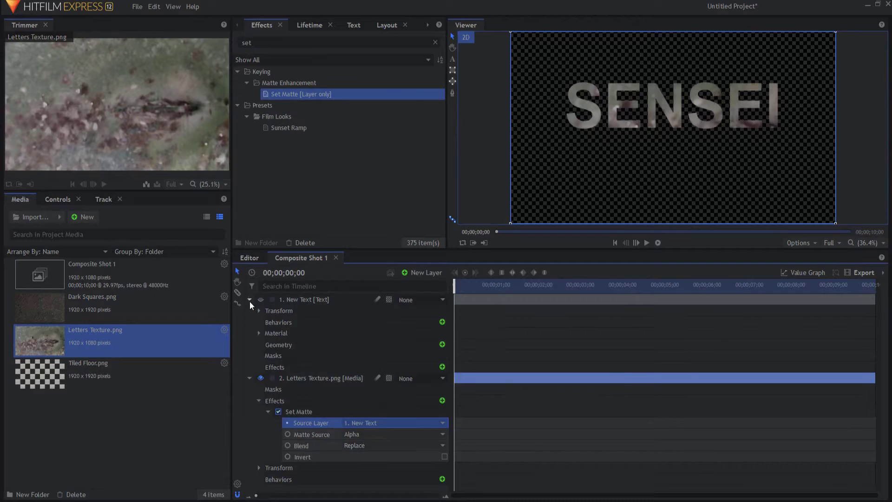
{"action": "left_click", "coordinate": [250, 299]}
{"action": "left_click", "coordinate": [250, 311]}
{"action": "left_click_drag", "start_coordinate": [288, 299], "coordinate": [288, 314]}
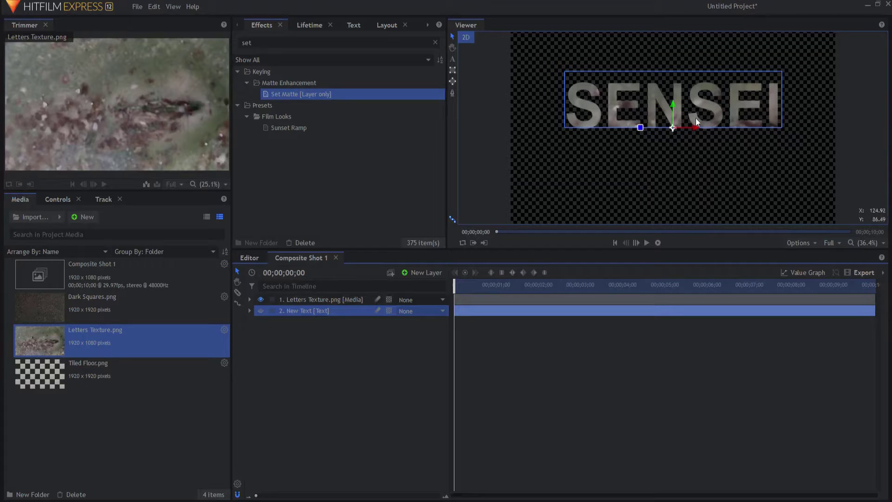
Combine the texture and text layers into a new composite shot named Graphic
{"action": "left_click_drag", "start_coordinate": [303, 342], "coordinate": [328, 293]}
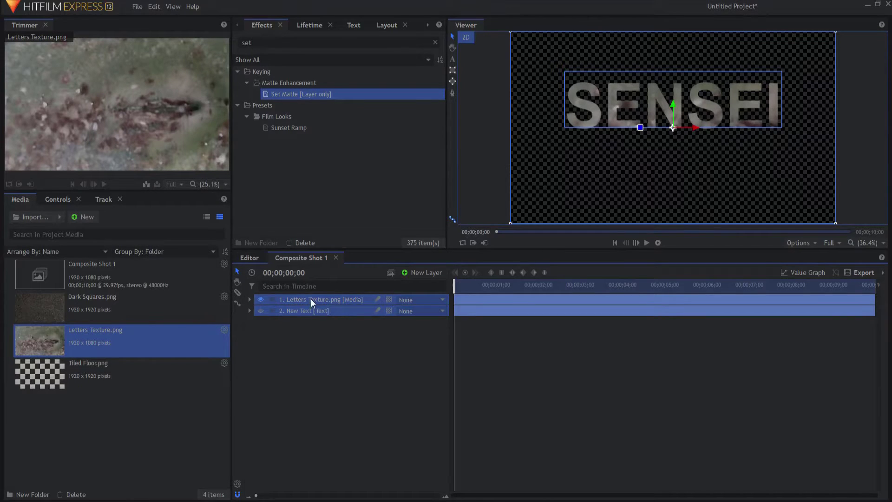
{"action": "right_click", "coordinate": [311, 301]}
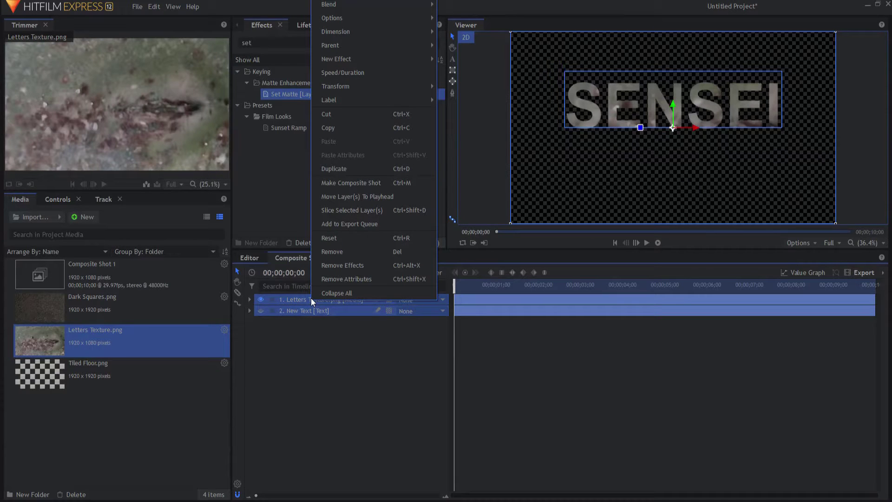
{"action": "left_click", "coordinate": [348, 182]}
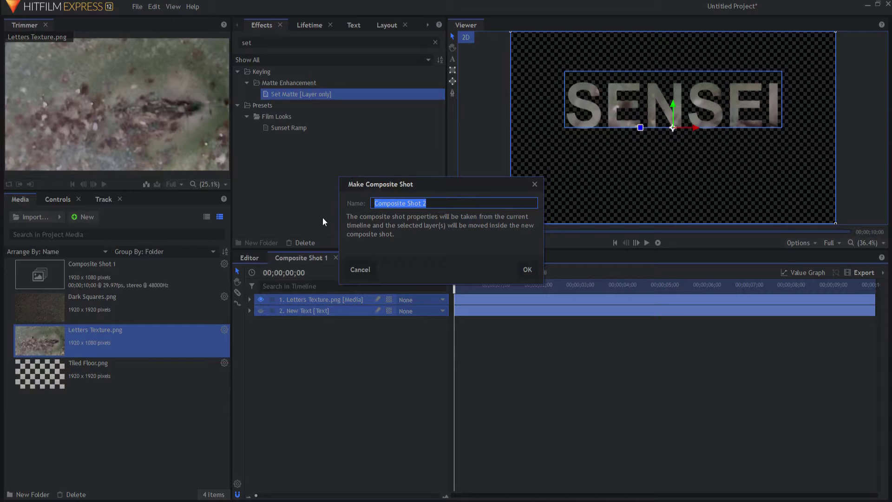
{"action": "type", "text": "Grphic"}
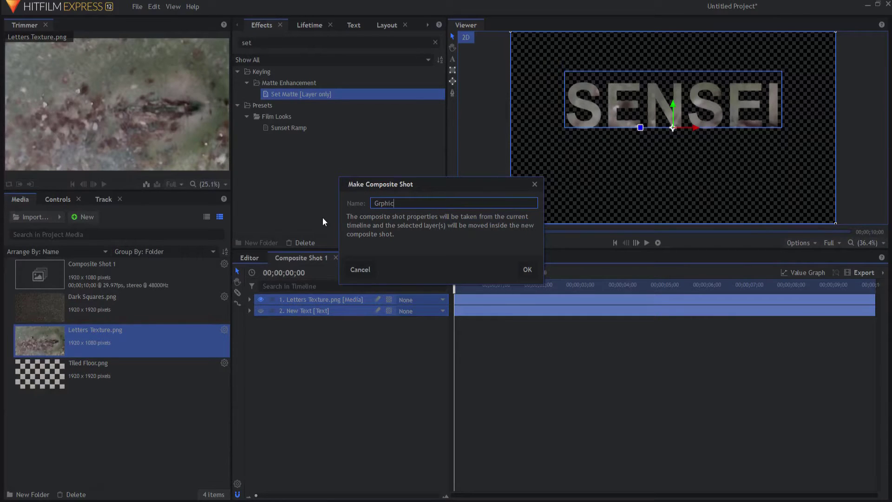
{"action": "type", "text": "a"}
{"action": "left_click", "coordinate": [527, 269]}
In Composite Shot 1, make the Graphic layer a 3D plane and add a camera for it
{"action": "left_click", "coordinate": [310, 258]}
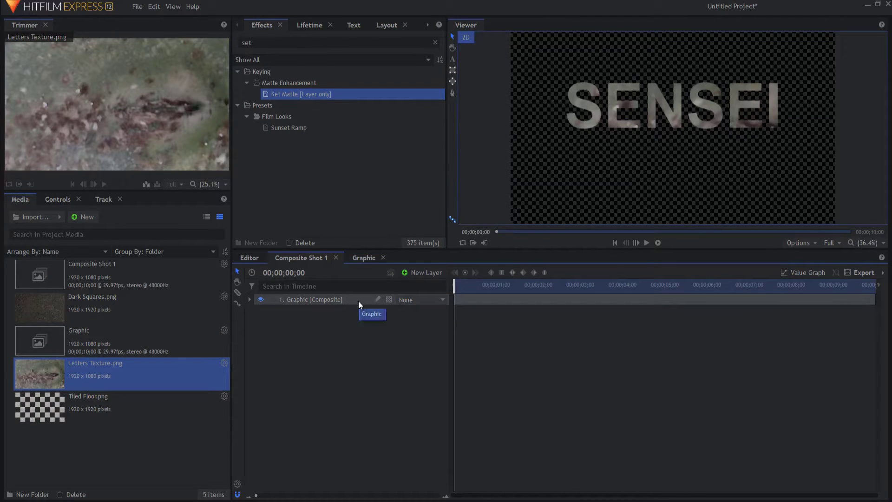
{"action": "left_click", "coordinate": [389, 300]}
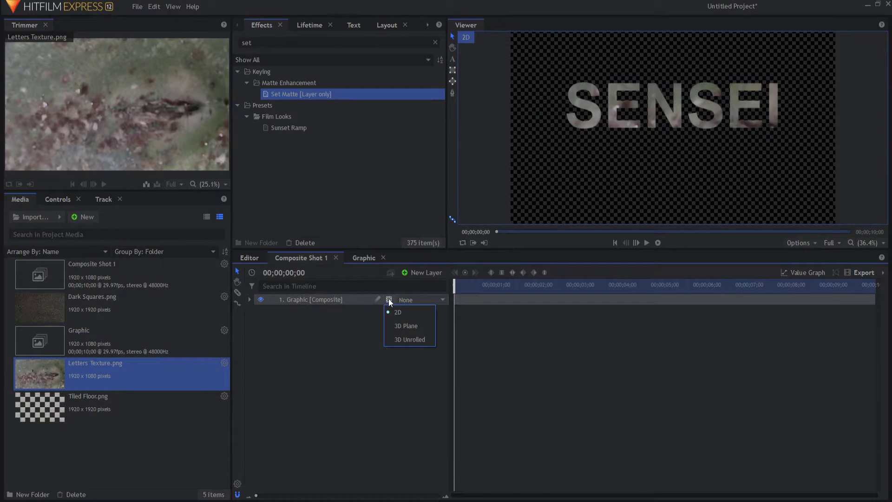
{"action": "left_click", "coordinate": [409, 326]}
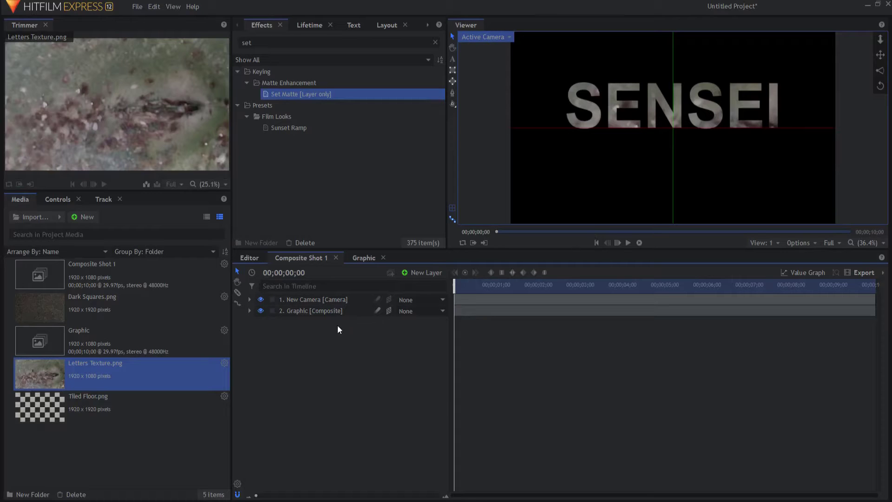
Set the camera's position to 0, 393.0, 1475.6 and its X rotation to 10 so it looks down on the text
{"action": "left_click", "coordinate": [302, 299]}
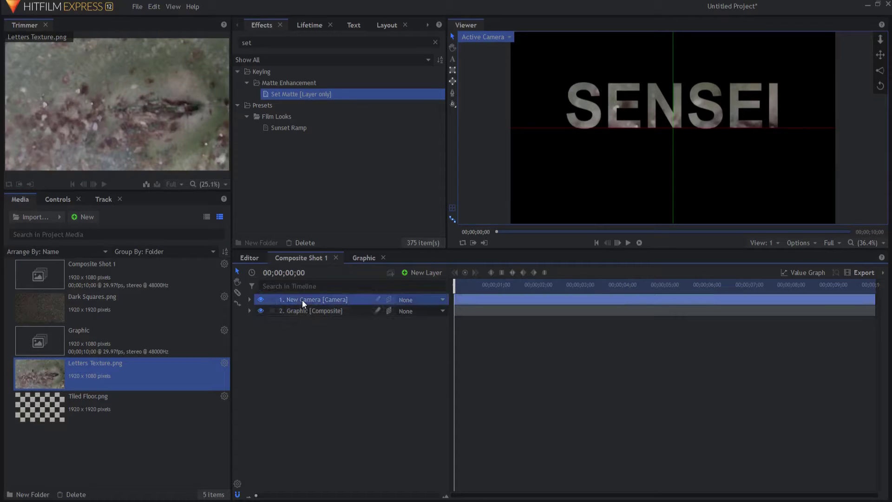
{"action": "left_click", "coordinate": [249, 299]}
{"action": "left_click", "coordinate": [259, 322]}
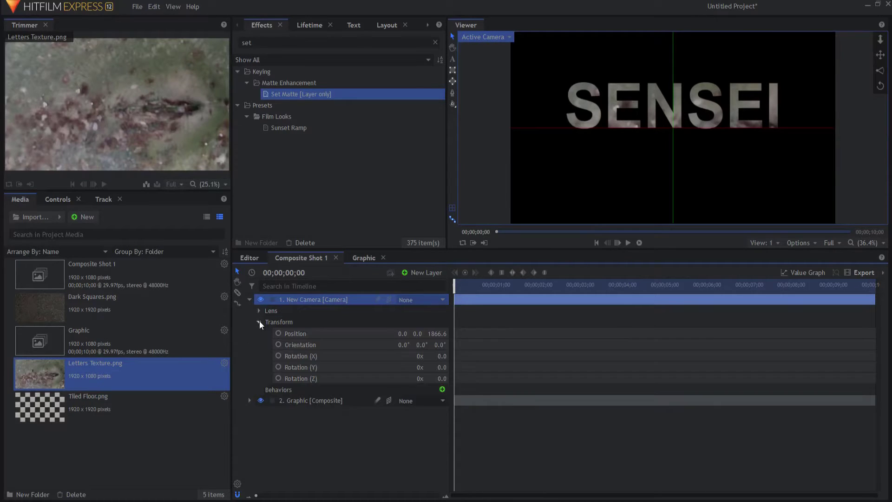
{"action": "left_click_drag", "start_coordinate": [418, 334], "coordinate": [454, 356]}
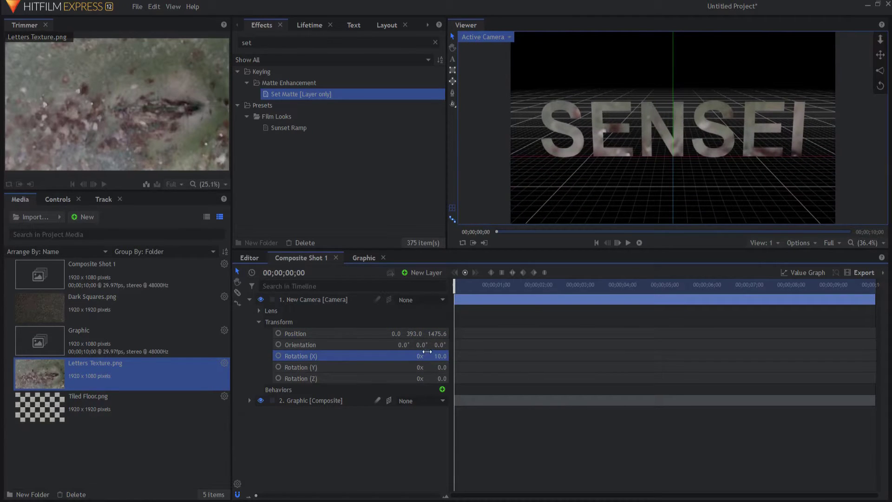
{"action": "left_click", "coordinate": [249, 299]}
{"action": "left_click", "coordinate": [351, 330]}
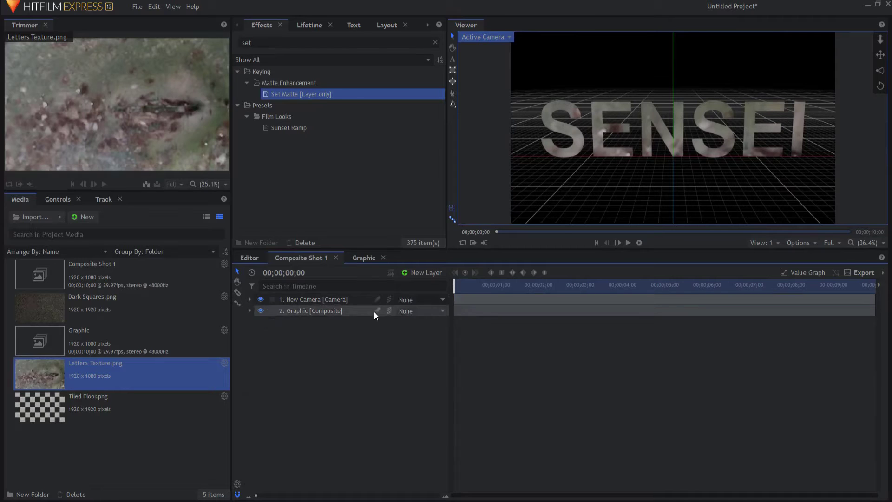
Add a point layer and make it a 3D plane
{"action": "left_click", "coordinate": [422, 274]}
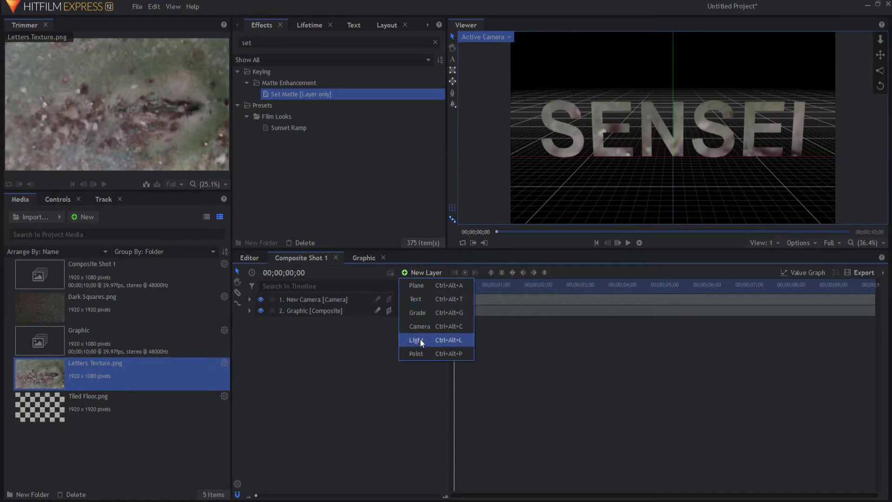
{"action": "left_click", "coordinate": [419, 355]}
{"action": "left_click", "coordinate": [390, 300]}
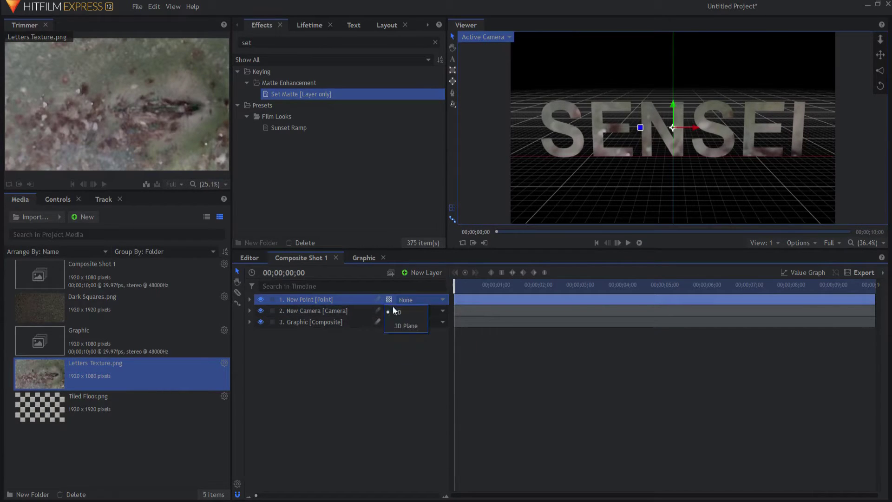
{"action": "left_click", "coordinate": [405, 326]}
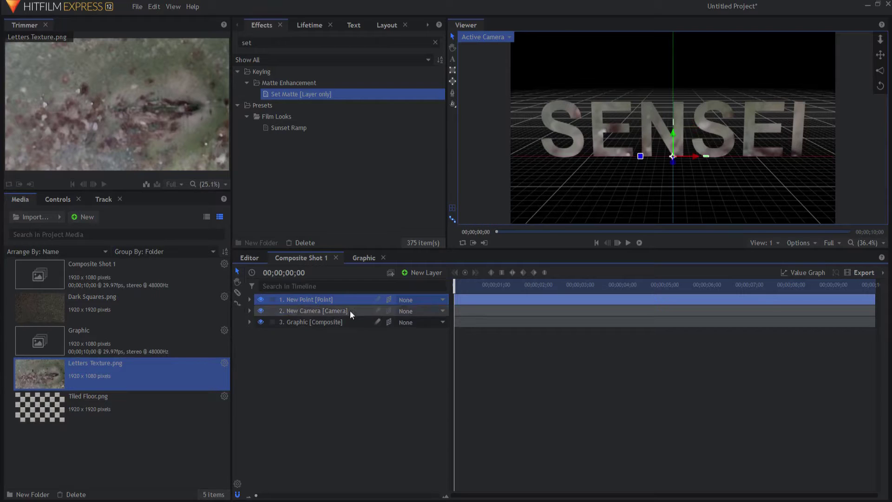
Rename the point layer Camera Control and parent the New Camera layer to it
{"action": "double_click", "coordinate": [295, 300]}
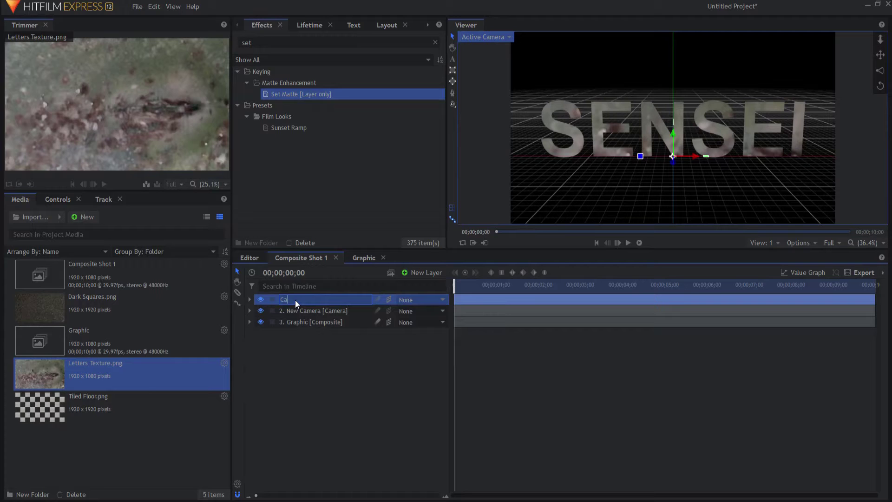
{"action": "type", "text": "Cameras Control"}
{"action": "key", "text": "BackSpace"}
{"action": "key", "text": "Return"}
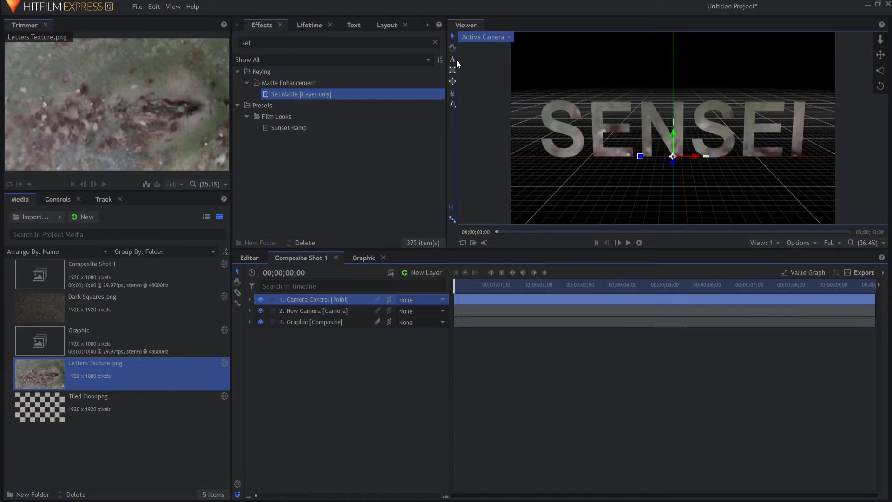
{"action": "left_click", "coordinate": [417, 311]}
{"action": "left_click", "coordinate": [420, 338]}
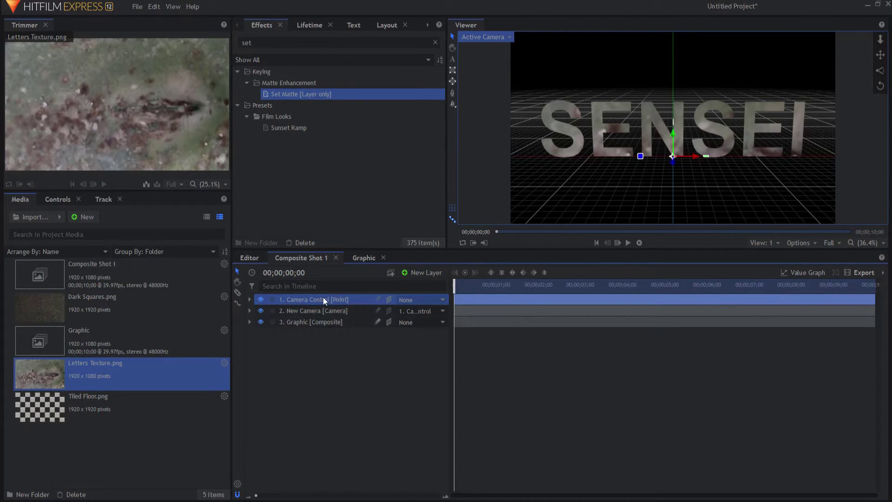
Set Camera Control's Y rotation to 25 and keyframe it at the start of the timeline
{"action": "left_click", "coordinate": [250, 299]}
{"action": "left_click", "coordinate": [259, 311]}
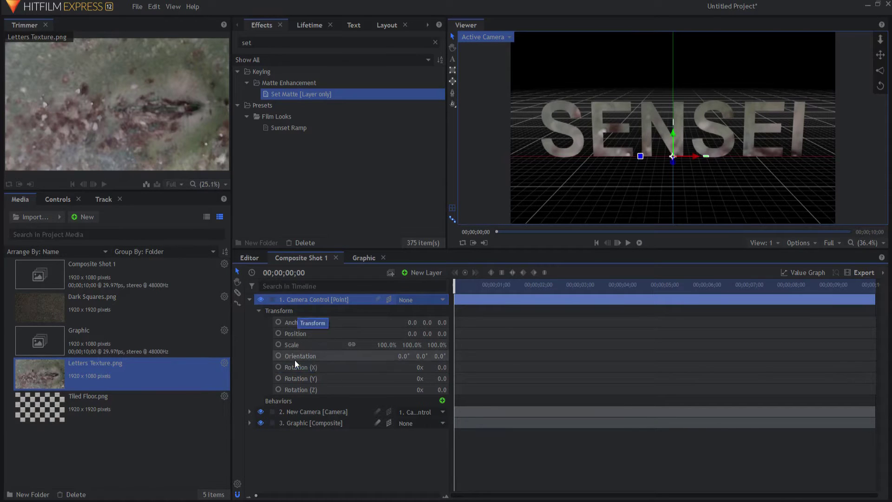
{"action": "mouse_move", "coordinate": [442, 378]}
{"action": "left_mouse_down"}
{"action": "mouse_move", "coordinate": [464, 378]}
{"action": "mouse_move", "coordinate": [446, 378]}
{"action": "mouse_move", "coordinate": [456, 378]}
{"action": "left_mouse_up"}
{"action": "left_click", "coordinate": [442, 378]}
{"action": "type", "text": "25"}
{"action": "key", "text": "Return"}
{"action": "left_click", "coordinate": [278, 378]}
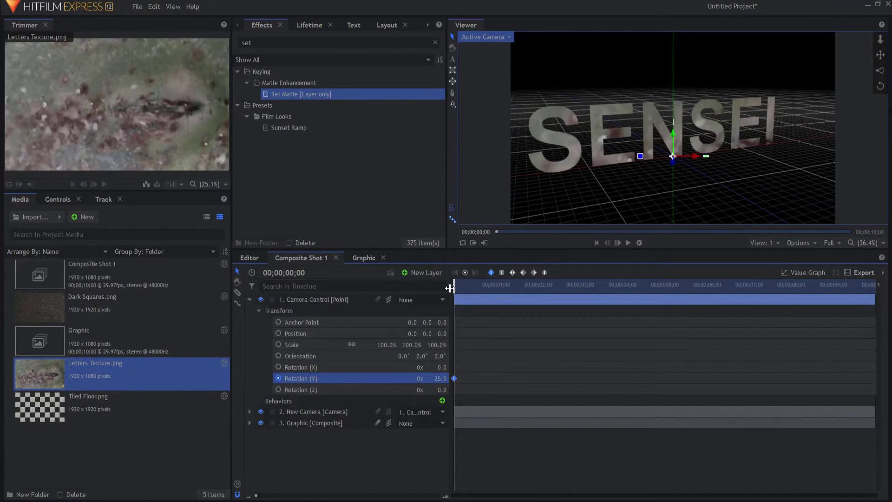
At 00;00;09;29, set Camera Control's Y rotation to -25 to create the end keyframe
{"action": "left_click_drag", "start_coordinate": [451, 288], "coordinate": [875, 288]}
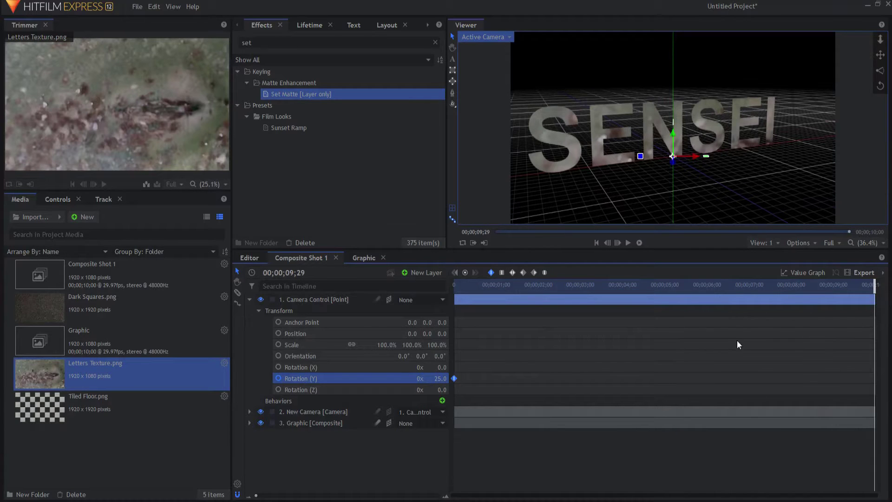
{"action": "left_click", "coordinate": [440, 378]}
{"action": "type", "text": "-25"}
{"action": "key", "text": "Return"}
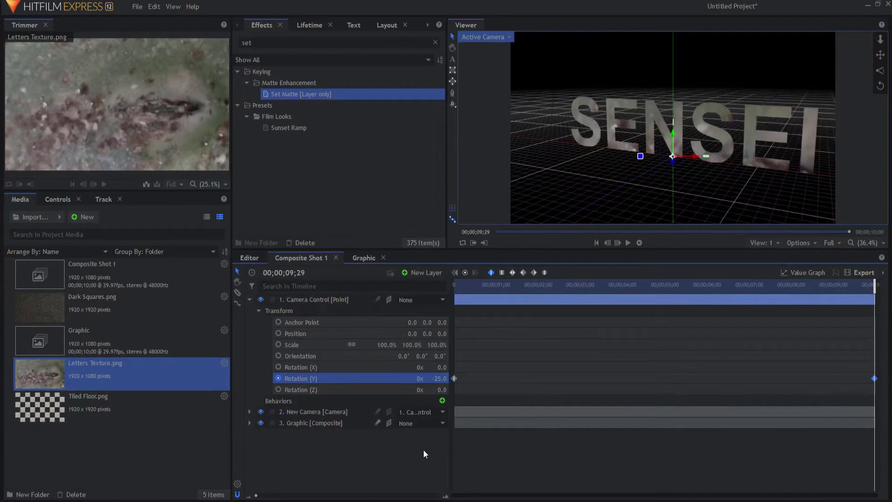
Play the camera rotation from the start to preview it, and return the playhead to the beginning
{"action": "left_click", "coordinate": [597, 243]}
{"action": "left_click", "coordinate": [628, 242]}
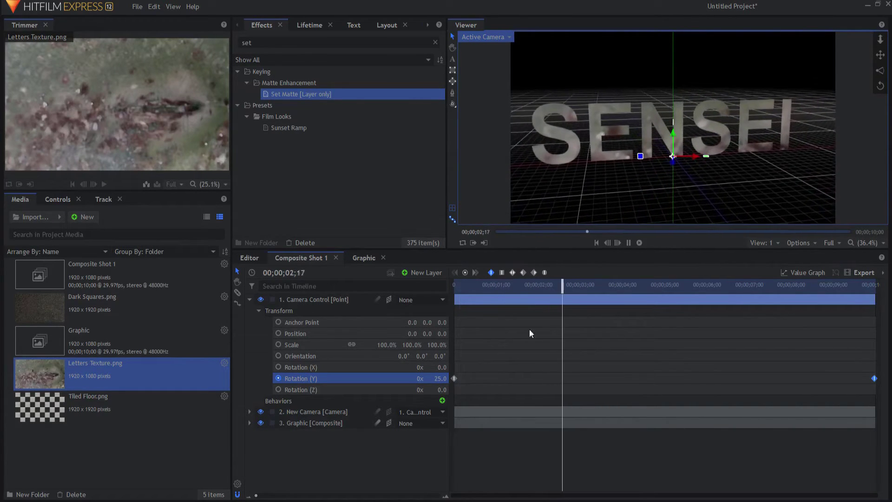
{"action": "left_click", "coordinate": [596, 242]}
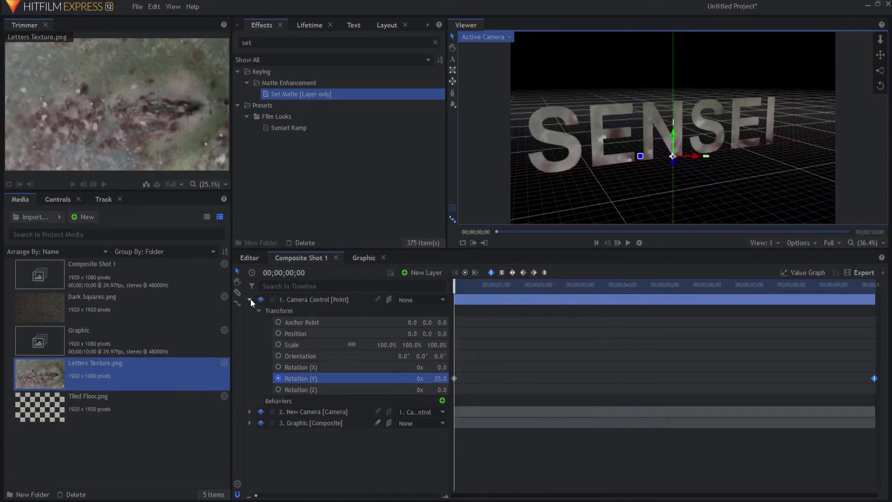
Add a new point layer to Composite Shot 1 and convert it to a 3D plane
{"action": "left_click", "coordinate": [249, 299]}
{"action": "left_click", "coordinate": [370, 384]}
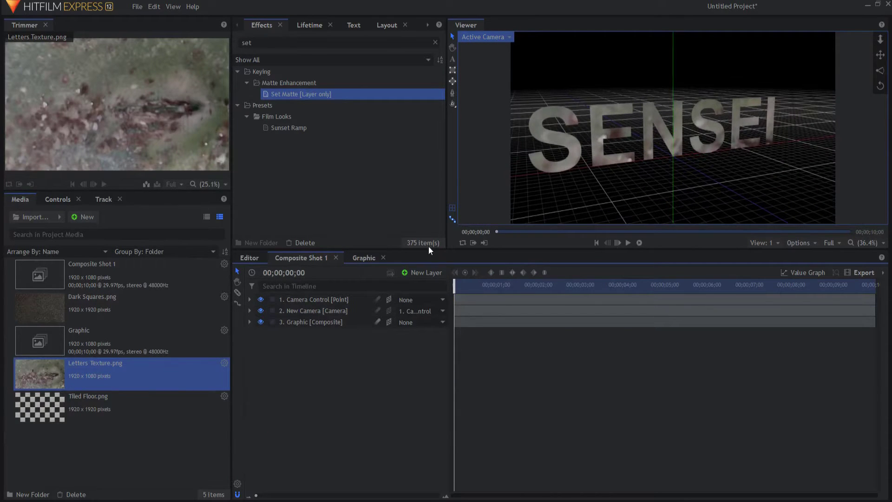
{"action": "left_click", "coordinate": [417, 272]}
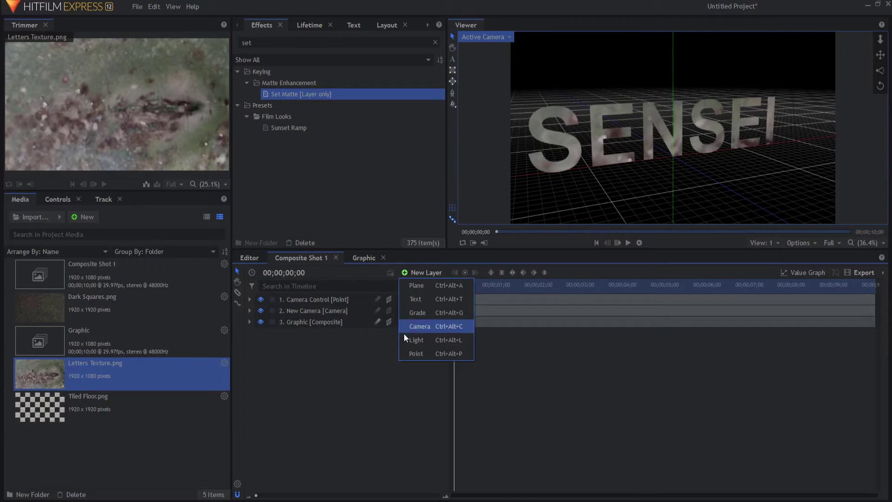
{"action": "left_click", "coordinate": [415, 353]}
{"action": "left_click", "coordinate": [389, 300]}
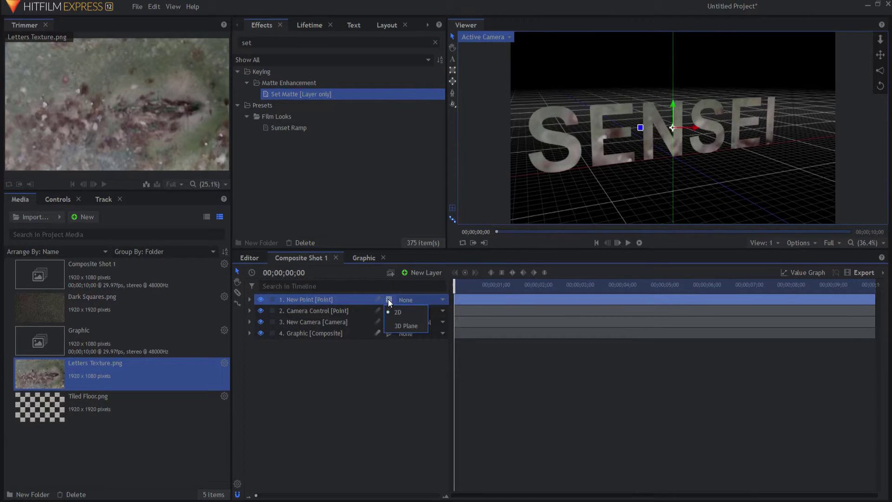
{"action": "left_click", "coordinate": [402, 325]}
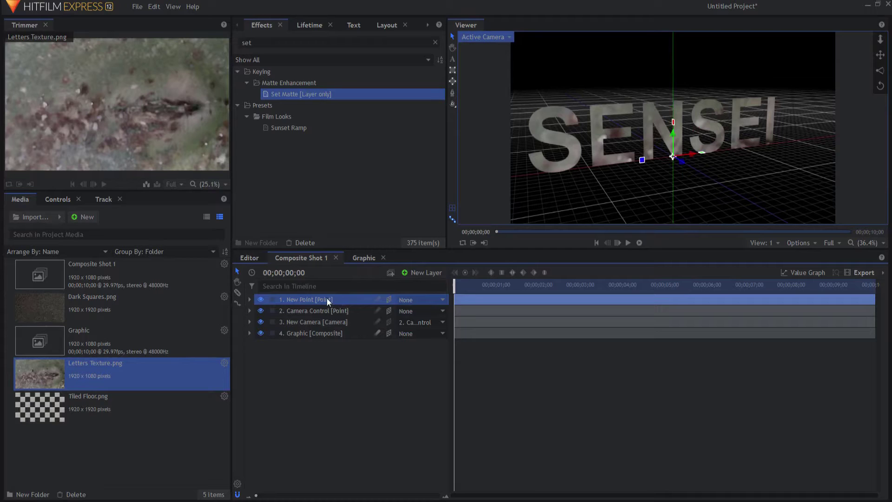
Place the new point layer below the Graphic layer with its visibility off, and rename it Focal
{"action": "left_click_drag", "start_coordinate": [327, 299], "coordinate": [325, 352]}
{"action": "left_click", "coordinate": [260, 332]}
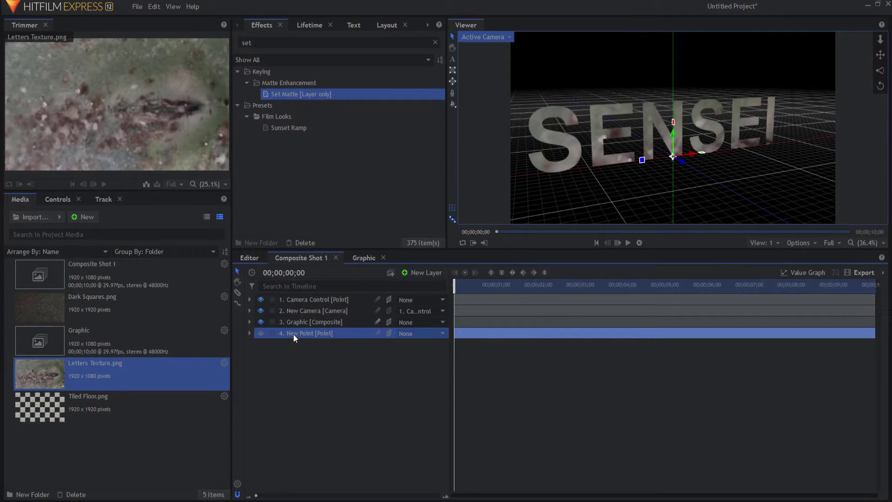
{"action": "double_click", "coordinate": [294, 334]}
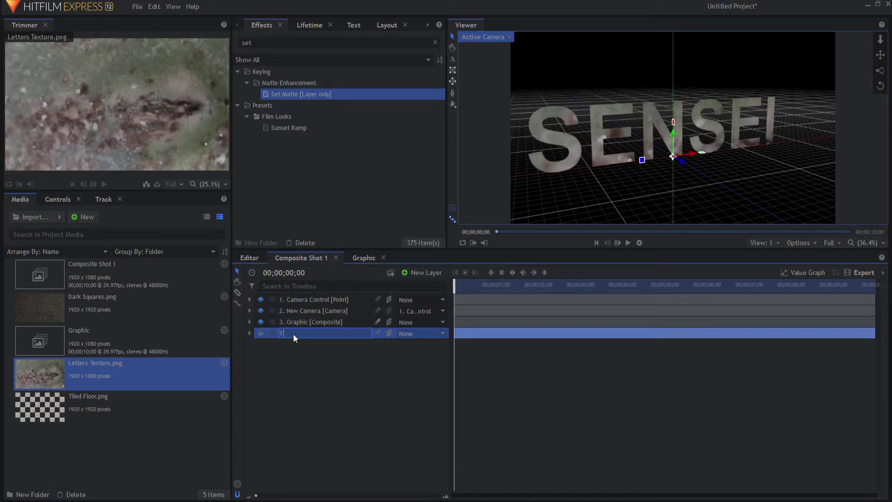
{"action": "type", "text": "Focal"}
{"action": "key", "text": "Return"}
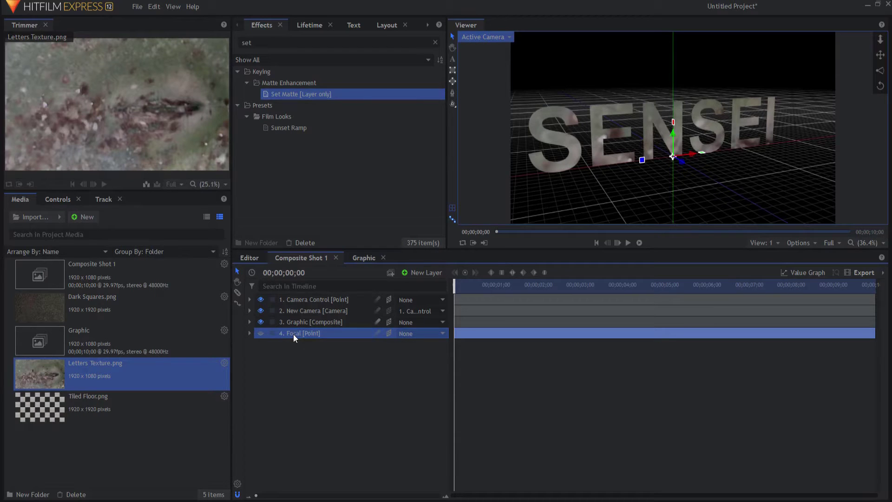
Push the Focal point far along the Z axis by setting its Z position to -1000000
{"action": "left_click", "coordinate": [249, 333]}
{"action": "left_click", "coordinate": [258, 345]}
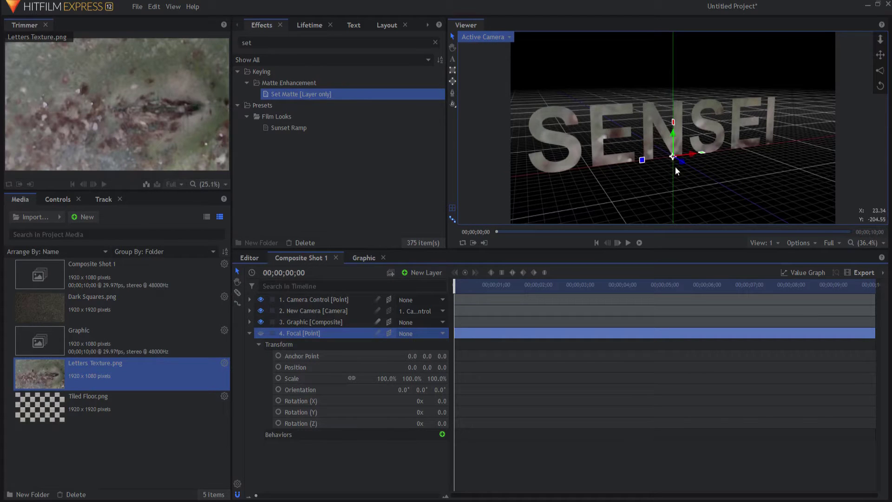
{"action": "left_click_drag", "start_coordinate": [681, 160], "coordinate": [288, 140]}
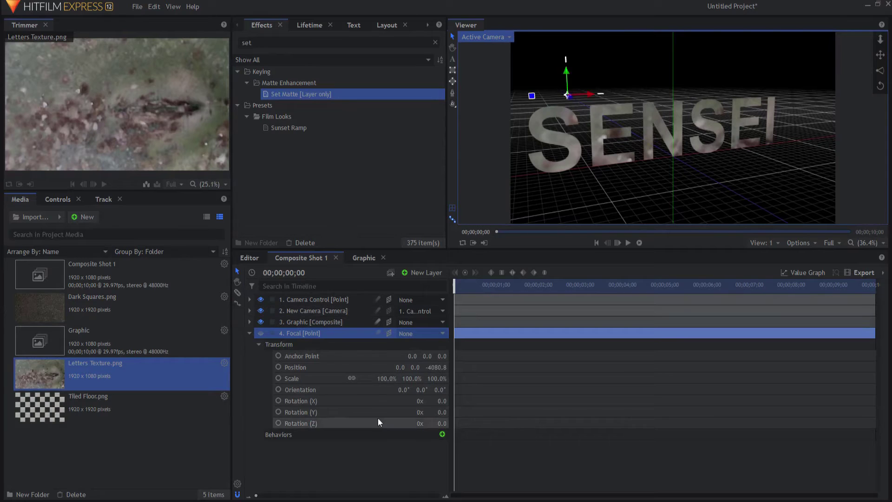
{"action": "left_click", "coordinate": [434, 367]}
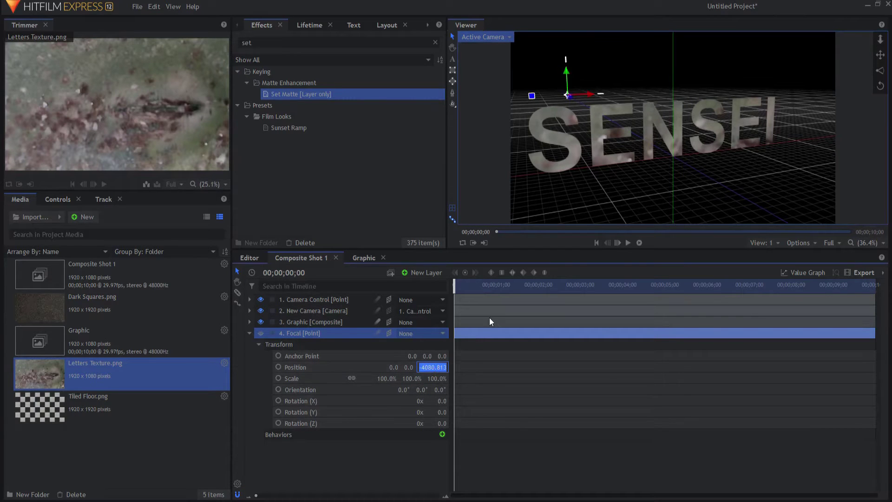
{"action": "type", "text": "-1000000"}
{"action": "key", "text": "Return"}
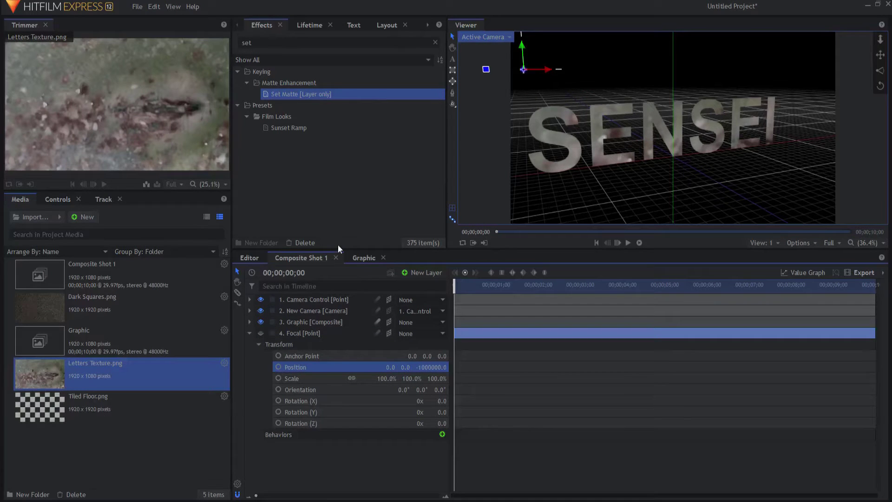
{"action": "left_click", "coordinate": [250, 333]}
{"action": "left_click", "coordinate": [314, 392]}
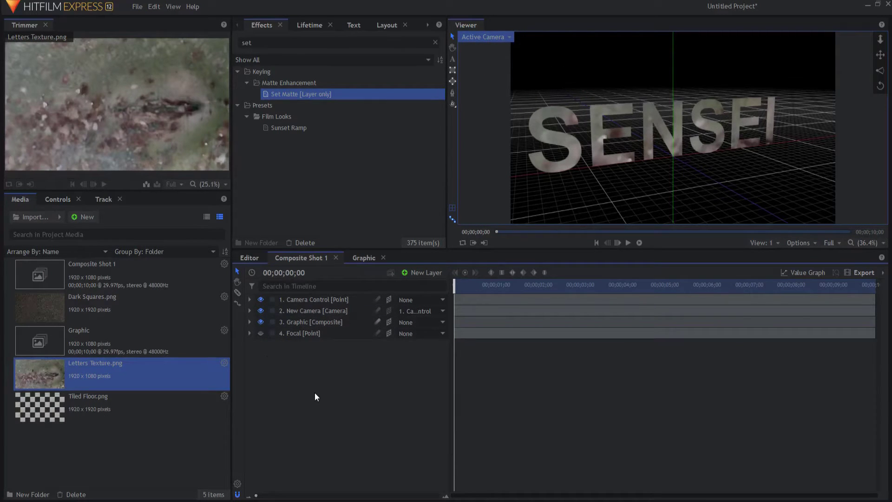
Duplicate the Graphic layer beneath the original and rename the copy 3D Extrusion
{"action": "left_click", "coordinate": [295, 323]}
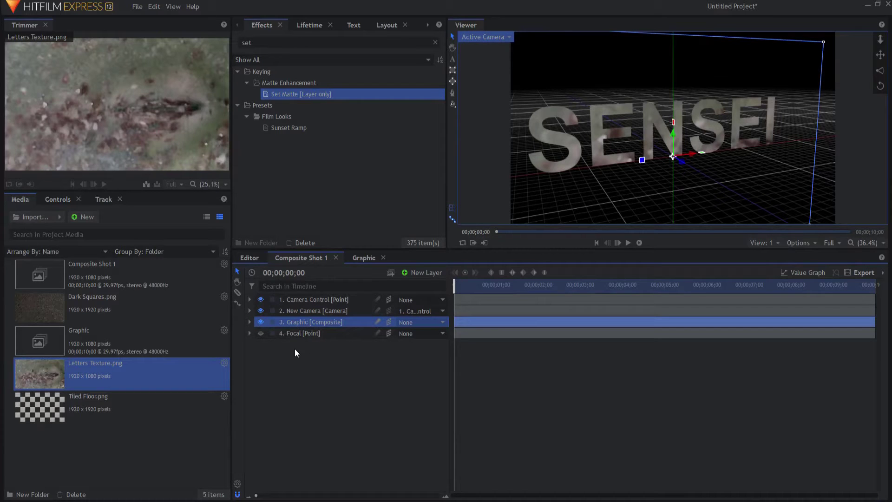
{"action": "key", "text": "ctrl+d"}
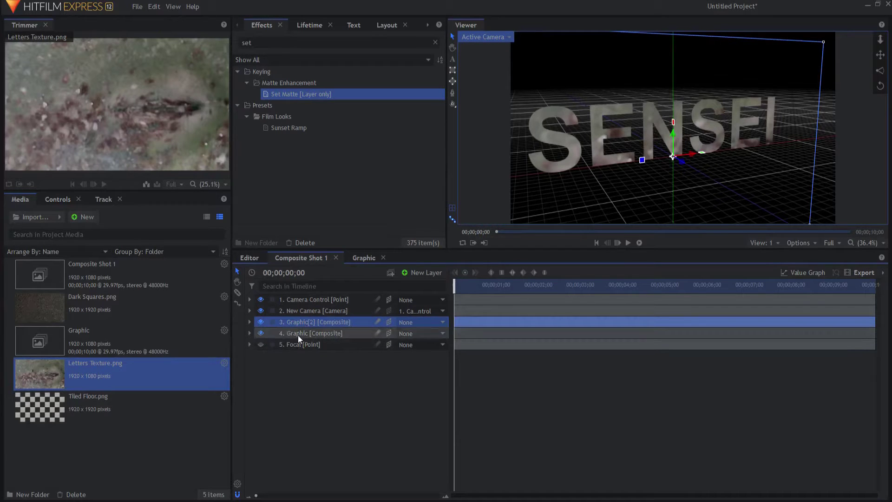
{"action": "left_click_drag", "start_coordinate": [306, 321], "coordinate": [305, 334]}
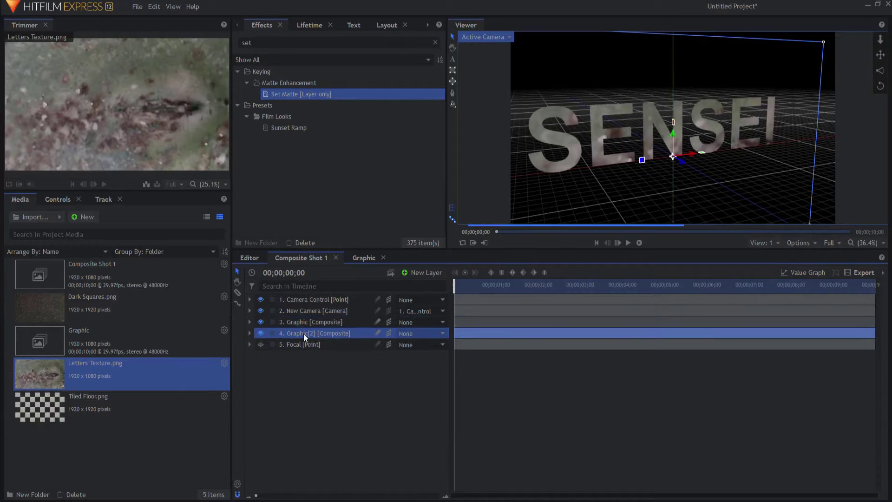
{"action": "double_click", "coordinate": [303, 334]}
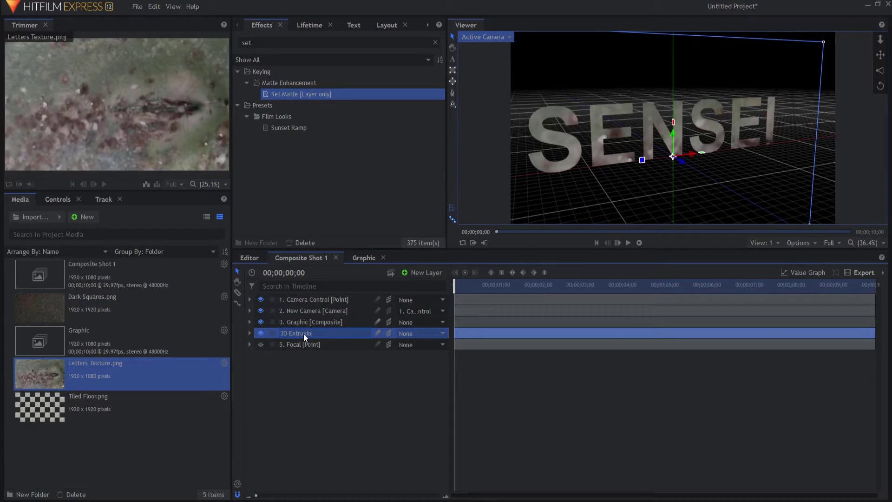
{"action": "type", "text": "n"}
{"action": "key", "text": "Return"}
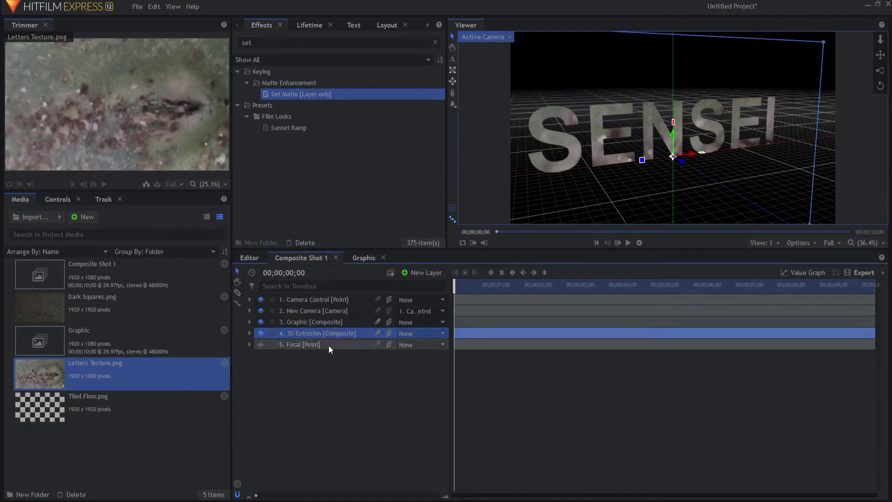
{"action": "left_click", "coordinate": [353, 383]}
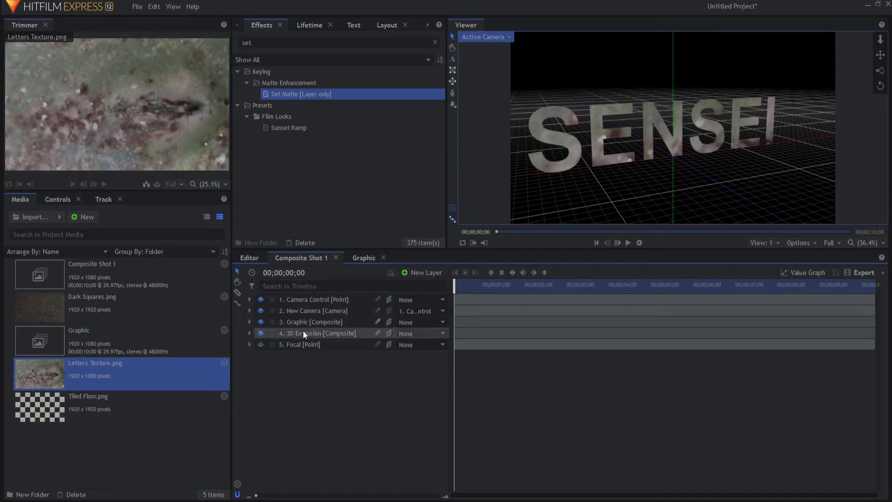
Find the Zoom Blur effect and apply it to the 3D Extrusion layer
{"action": "left_click", "coordinate": [249, 332]}
{"action": "double_click", "coordinate": [248, 42]}
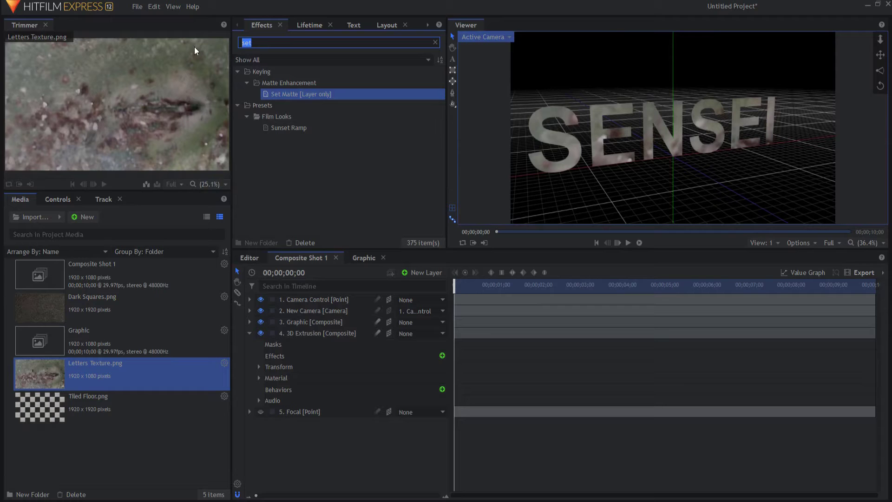
{"action": "type", "text": "zoom"}
{"action": "left_click_drag", "start_coordinate": [276, 83], "coordinate": [299, 327]}
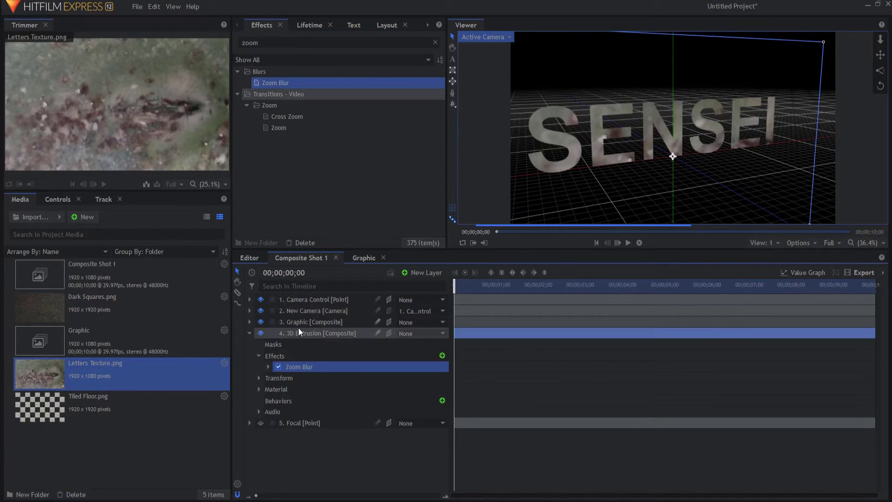
Make the Zoom Blur's center use the Focal layer
{"action": "left_click", "coordinate": [268, 367]}
{"action": "left_click", "coordinate": [277, 412]}
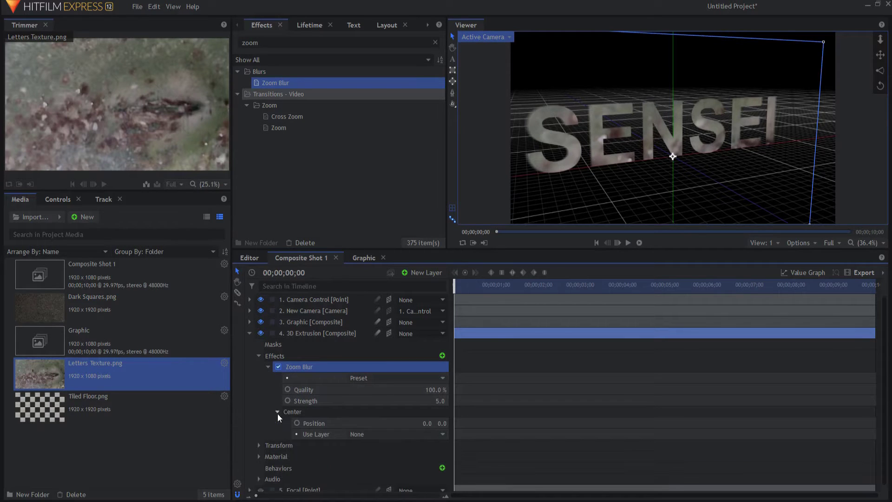
{"action": "left_click", "coordinate": [382, 434]}
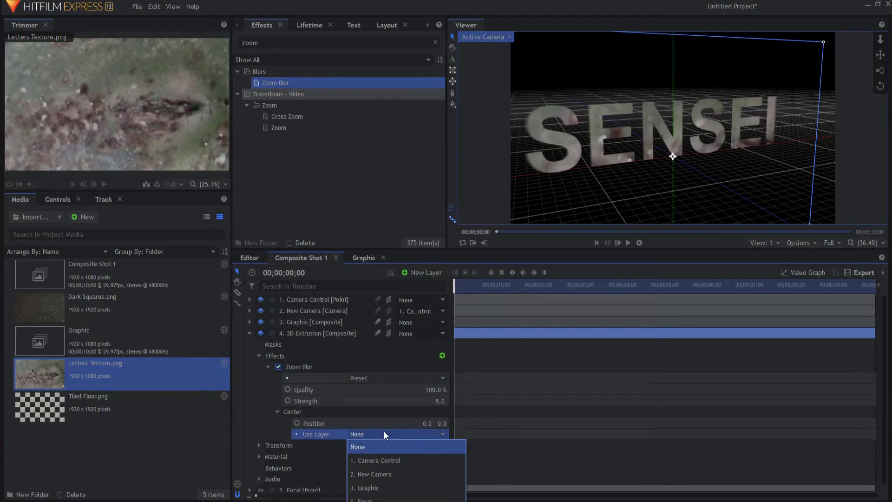
{"action": "left_click", "coordinate": [371, 491]}
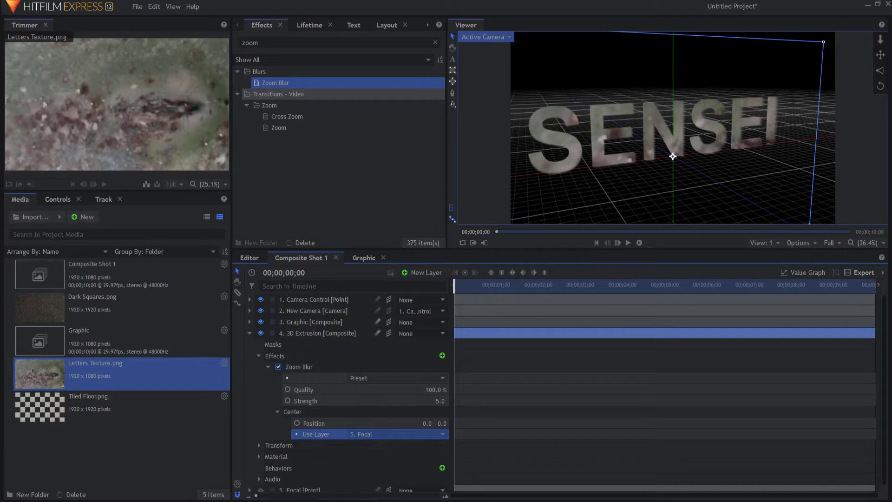
Try a Zoom Blur strength of -100 on the 3D Extrusion layer
{"action": "left_click", "coordinate": [436, 401]}
{"action": "type", "text": "-100"}
{"action": "key", "text": "Return"}
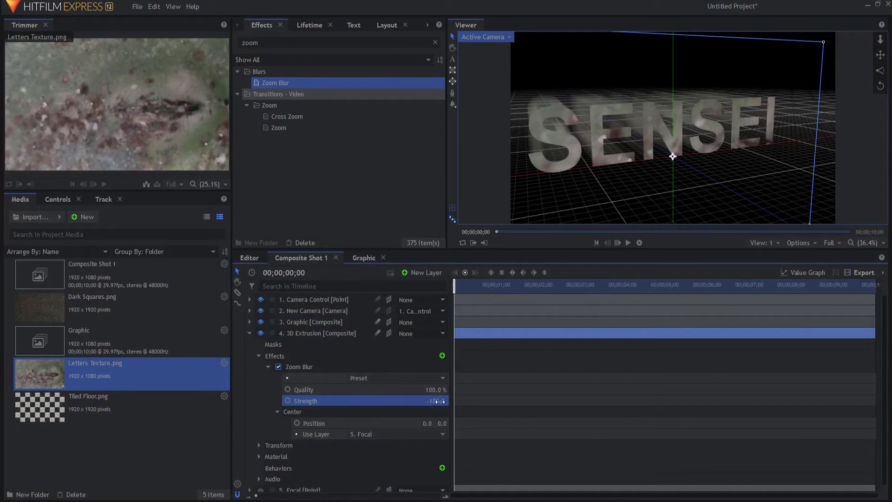
Set the Zoom Blur strength to -10 and inspect the blurred letter edges up close
{"action": "left_click", "coordinate": [440, 401]}
{"action": "type", "text": "1"}
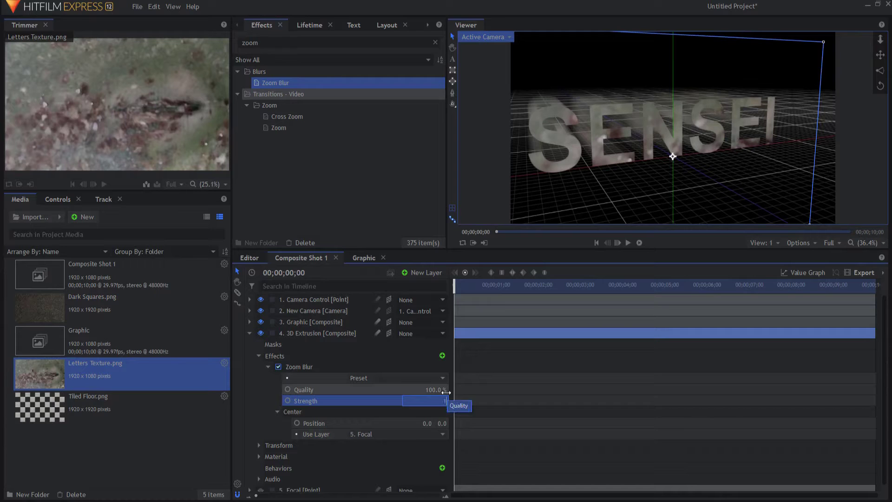
{"action": "type", "text": "0"}
{"action": "key", "text": "Return"}
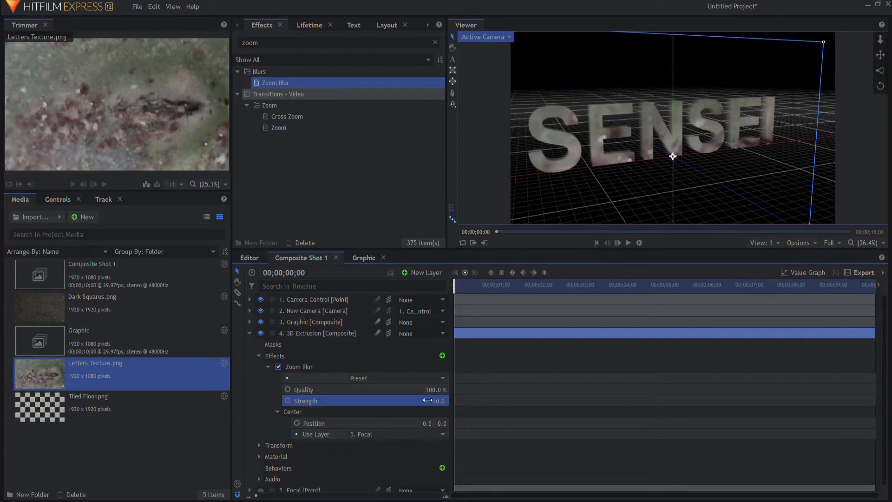
{"action": "scroll", "coordinate": [627, 129], "scroll_direction": "up", "scroll_amount": 3}
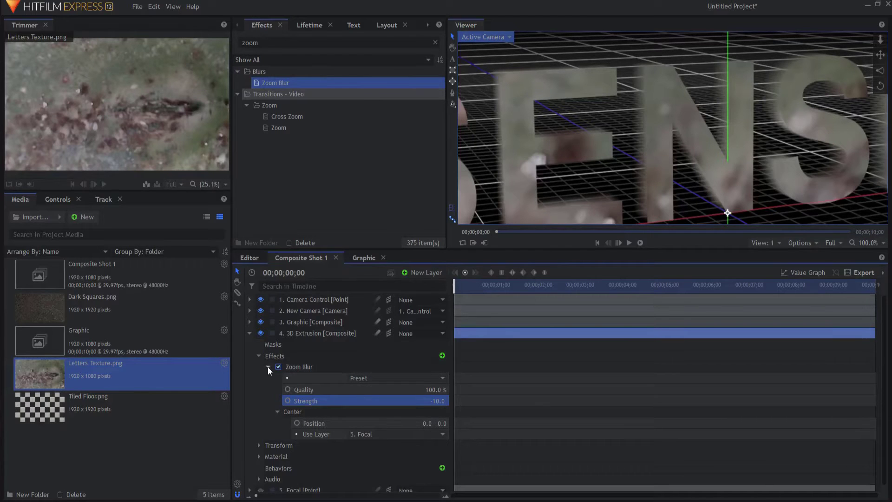
{"action": "scroll", "coordinate": [662, 158], "scroll_direction": "down", "scroll_amount": 2}
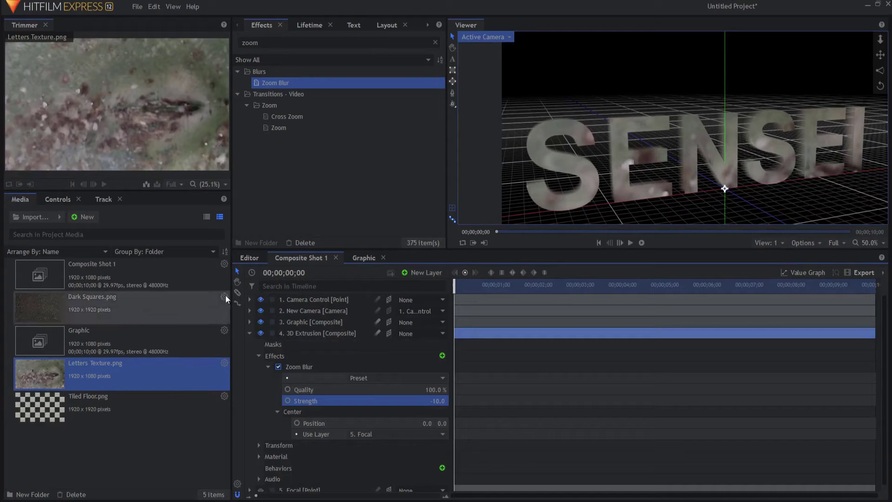
{"action": "left_click", "coordinate": [269, 367]}
Find the Neon Glow effect and add it to the 3D Extrusion layer after Zoom Blur
{"action": "left_click", "coordinate": [239, 43]}
{"action": "key", "text": "ctrl+a"}
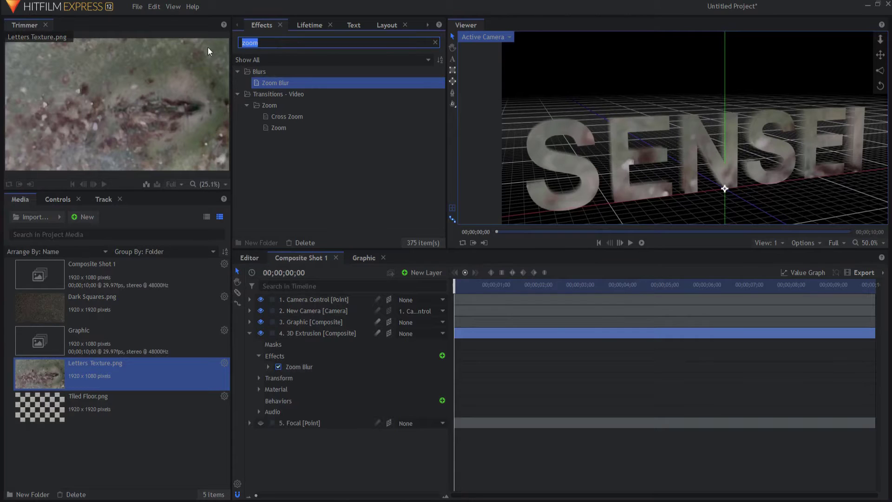
{"action": "type", "text": "neon"}
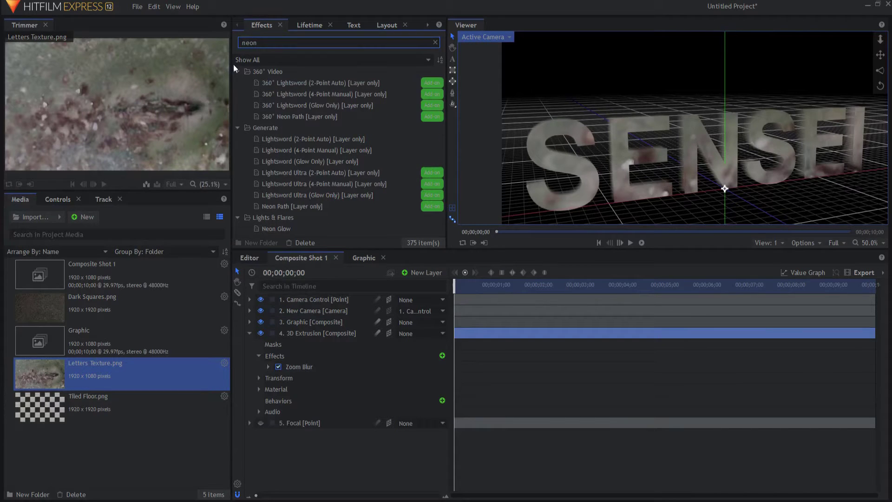
{"action": "left_click_drag", "start_coordinate": [276, 228], "coordinate": [293, 378]}
Set the Neon Glow's intensity to 1.0, its radius to 0.0 and its color to a near-black gray with value 15
{"action": "left_click", "coordinate": [268, 377]}
{"action": "left_click_drag", "start_coordinate": [439, 424], "coordinate": [451, 406]}
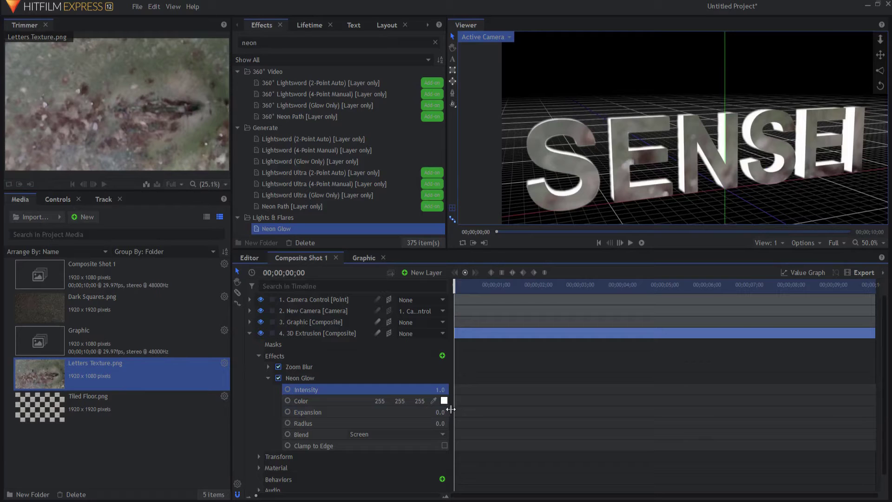
{"action": "left_click", "coordinate": [444, 401]}
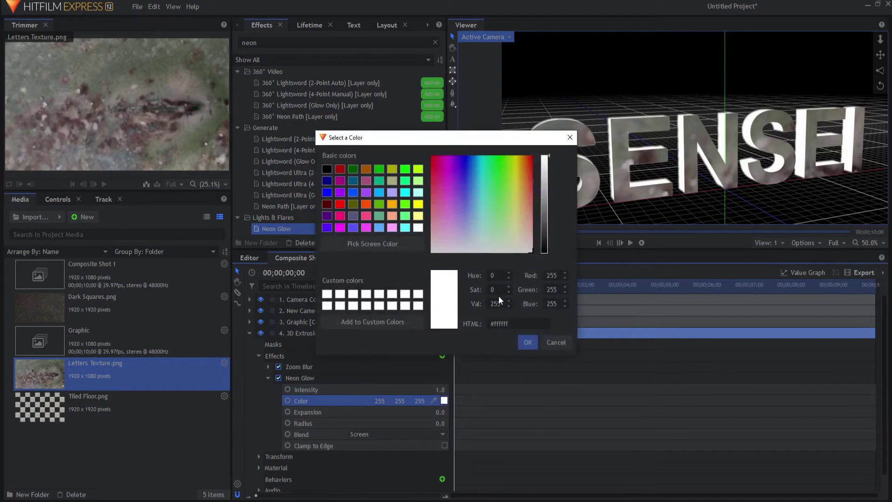
{"action": "double_click", "coordinate": [497, 303]}
{"action": "type", "text": "15"}
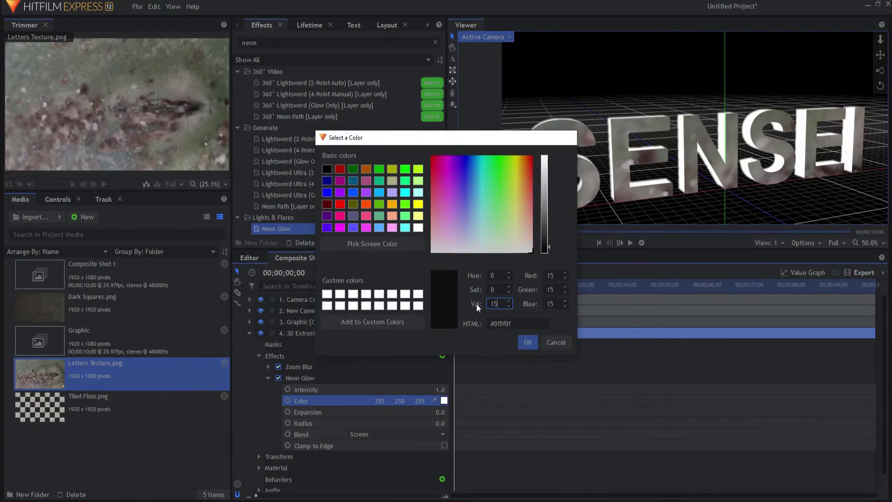
{"action": "key", "text": "Return"}
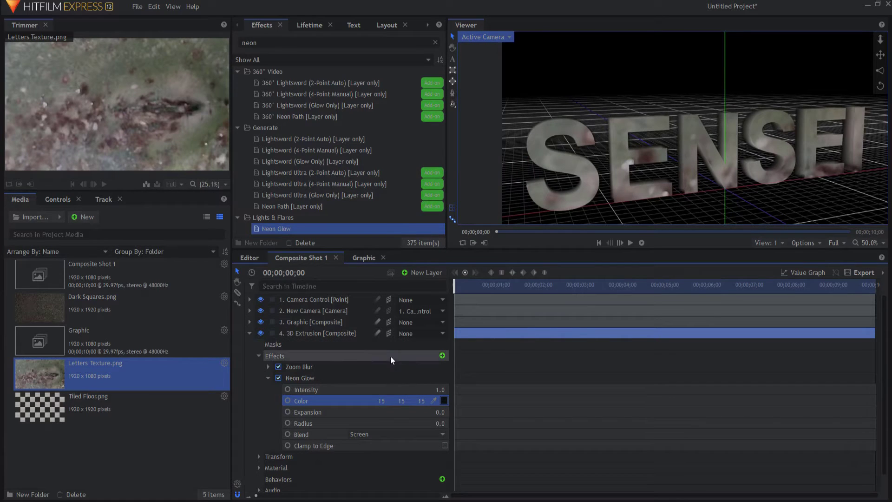
{"action": "left_click", "coordinate": [303, 379]}
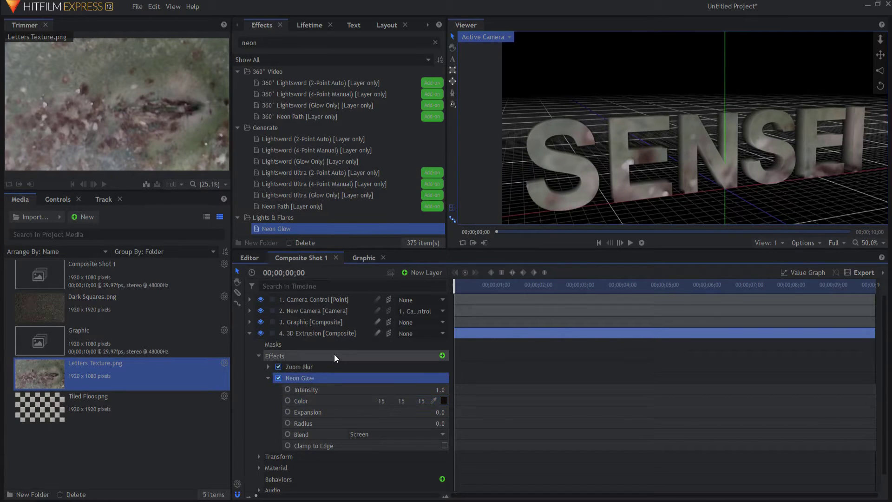
Replace the Neon Glow on the 3D Extrusion layer with the Crush Blacks & Whites Alpha effect, placed after Zoom Blur
{"action": "key", "text": "Delete"}
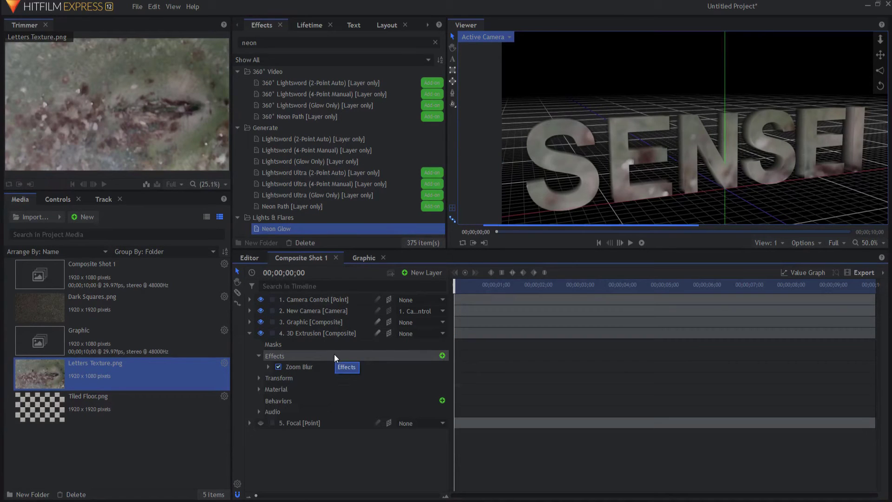
{"action": "double_click", "coordinate": [263, 42]}
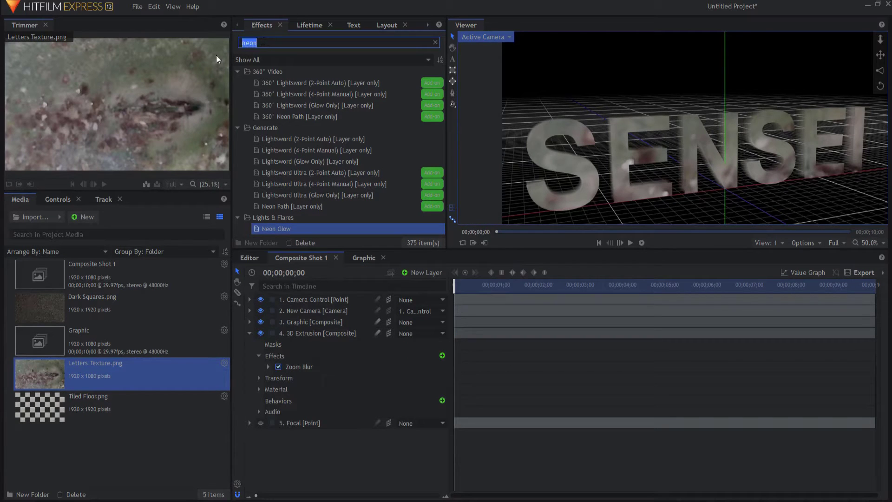
{"action": "type", "text": "crush"}
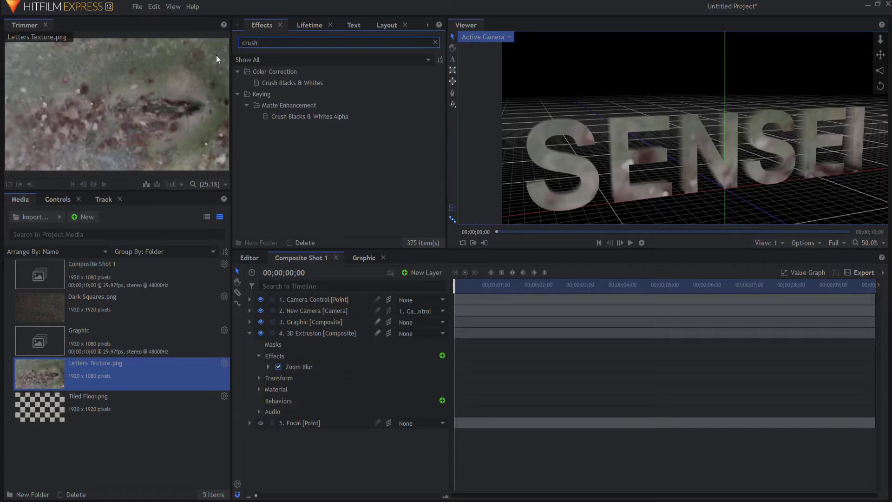
{"action": "left_click_drag", "start_coordinate": [297, 117], "coordinate": [297, 373]}
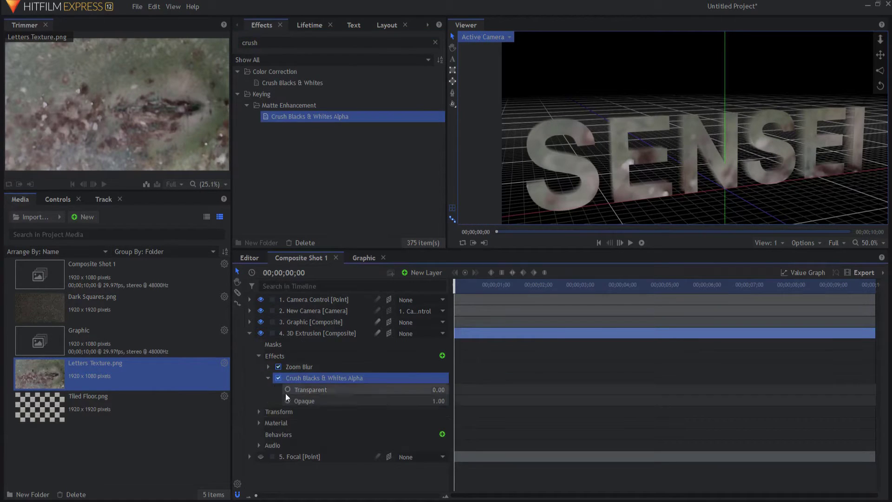
Set the Opaque value of Crush Blacks & Whites Alpha to 0.01
{"action": "left_click", "coordinate": [438, 401]}
{"action": "type", "text": ".01"}
{"action": "key", "text": "Return"}
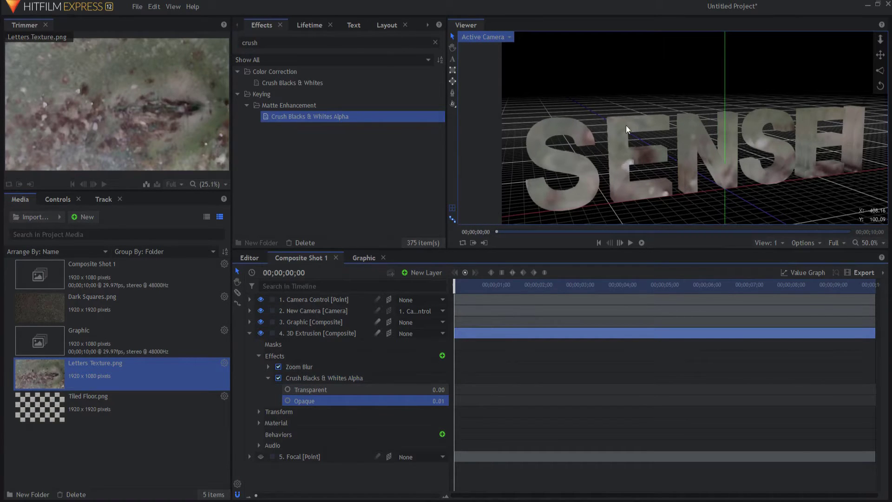
{"action": "mouse_move", "coordinate": [454, 285]}
{"action": "left_mouse_down"}
{"action": "mouse_move", "coordinate": [783, 292]}
{"action": "mouse_move", "coordinate": [454, 291]}
{"action": "left_mouse_up"}
Find the Brightness & Contrast effect and add it to the 3D Extrusion layer after Crush Blacks & Whites Alpha
{"action": "left_click", "coordinate": [309, 44]}
{"action": "type", "text": "brigh"}
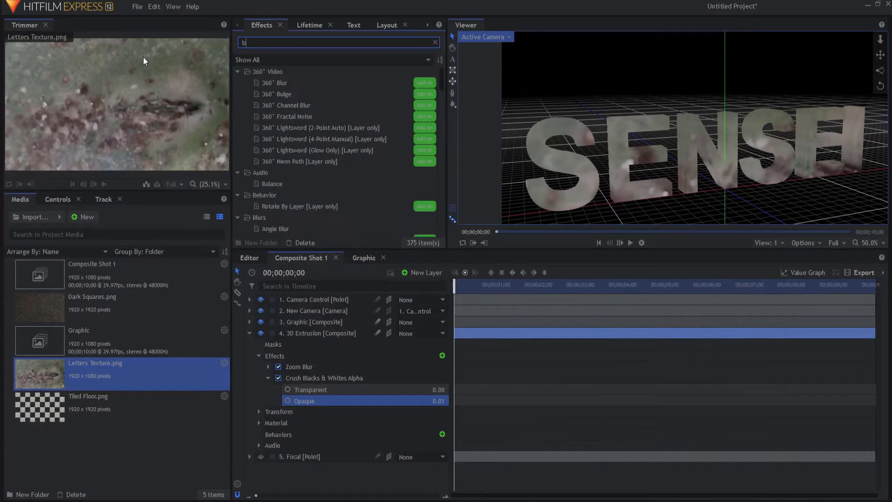
{"action": "left_click_drag", "start_coordinate": [281, 82], "coordinate": [305, 406]}
{"action": "left_click", "coordinate": [268, 377]}
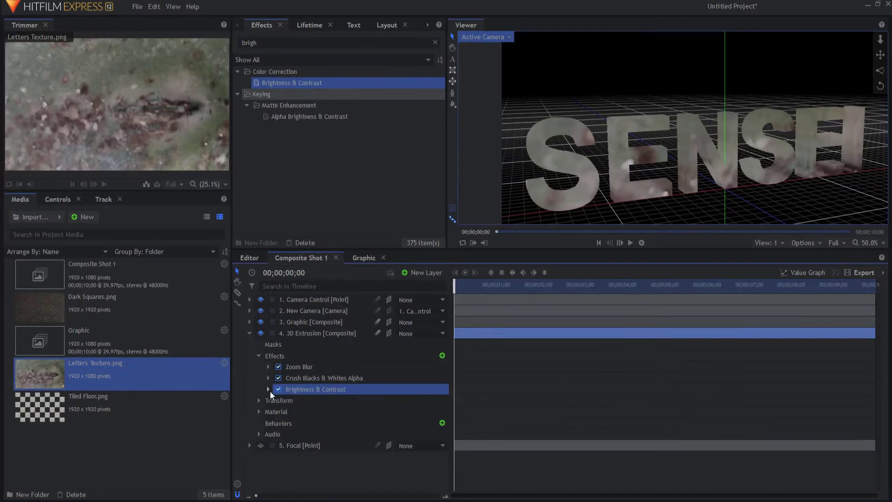
Set the brightness of the Brightness & Contrast effect on the 3D Extrusion layer to -20
{"action": "left_click", "coordinate": [269, 389]}
{"action": "left_click", "coordinate": [439, 413]}
{"action": "type", "text": "-20"}
{"action": "key", "text": "Return"}
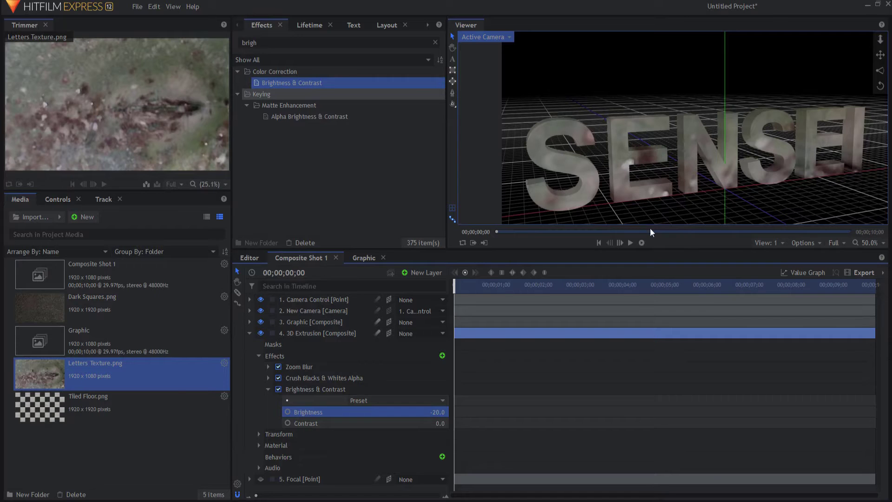
Play back the extruded title's camera move, return to the first frame and collapse the 3D Extrusion layer
{"action": "left_click", "coordinate": [629, 246]}
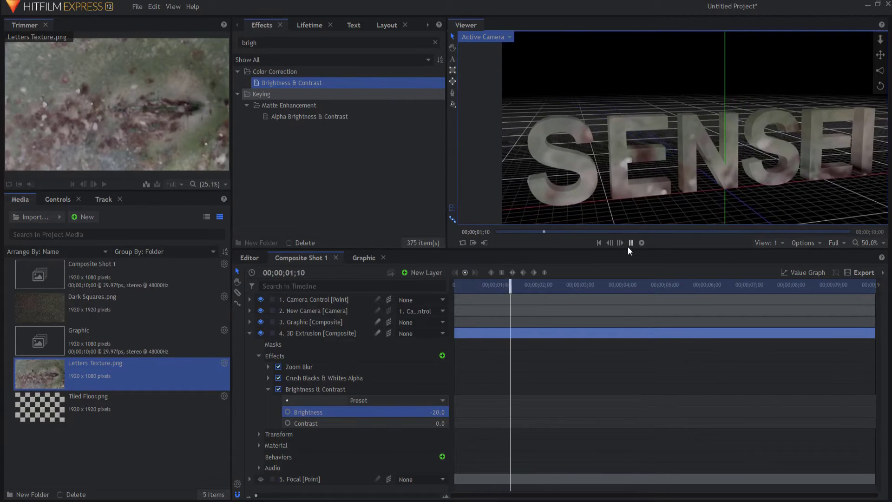
{"action": "left_click", "coordinate": [599, 242]}
{"action": "left_click", "coordinate": [249, 333]}
{"action": "left_click", "coordinate": [289, 392]}
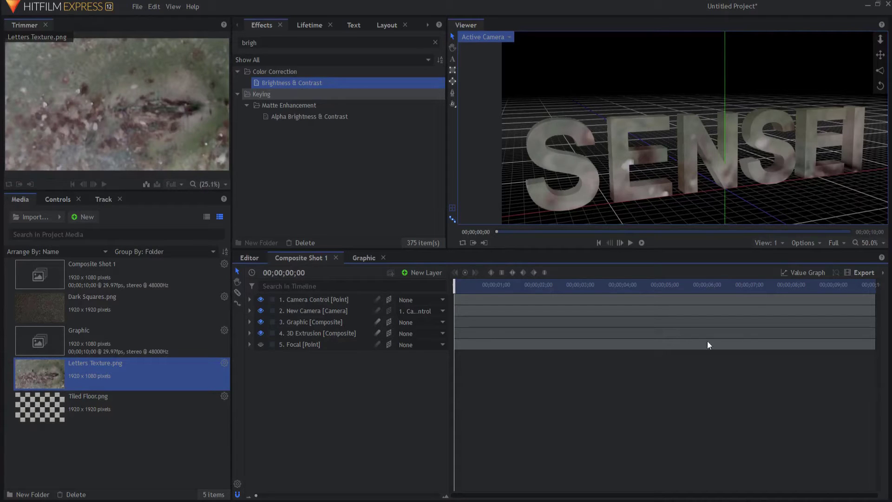
Scale the viewer to fit the whole frame and preview the Tiled Floor.png texture
{"action": "left_click", "coordinate": [867, 243]}
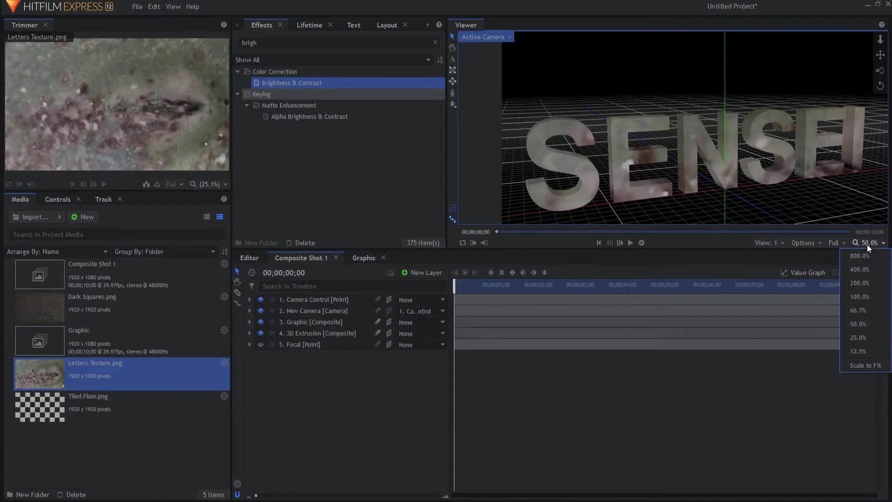
{"action": "left_click", "coordinate": [865, 366]}
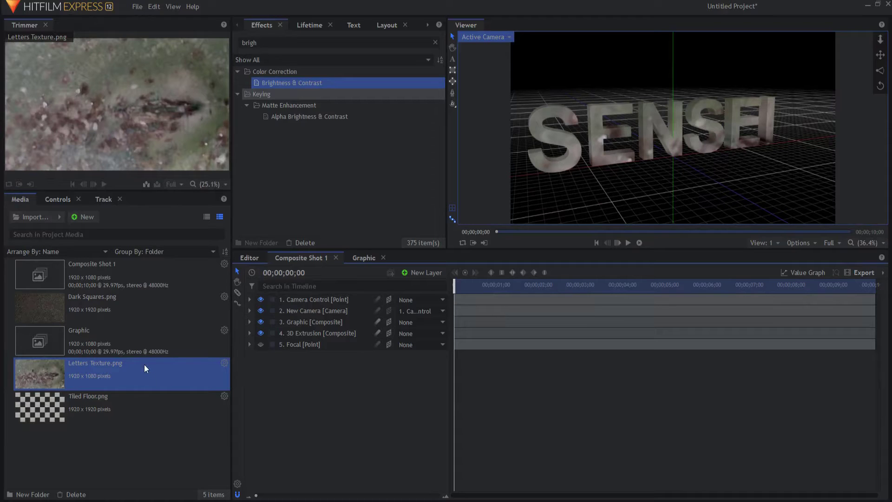
{"action": "left_click", "coordinate": [80, 409]}
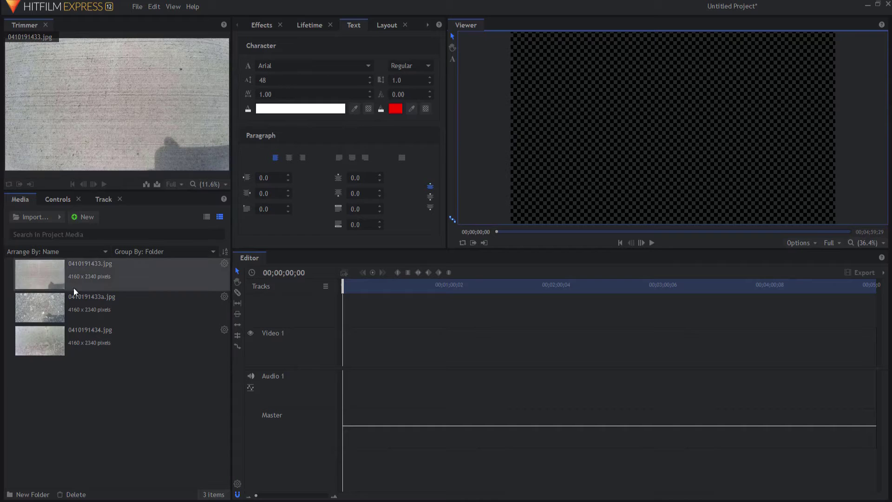
{"action": "left_click", "coordinate": [56, 304]}
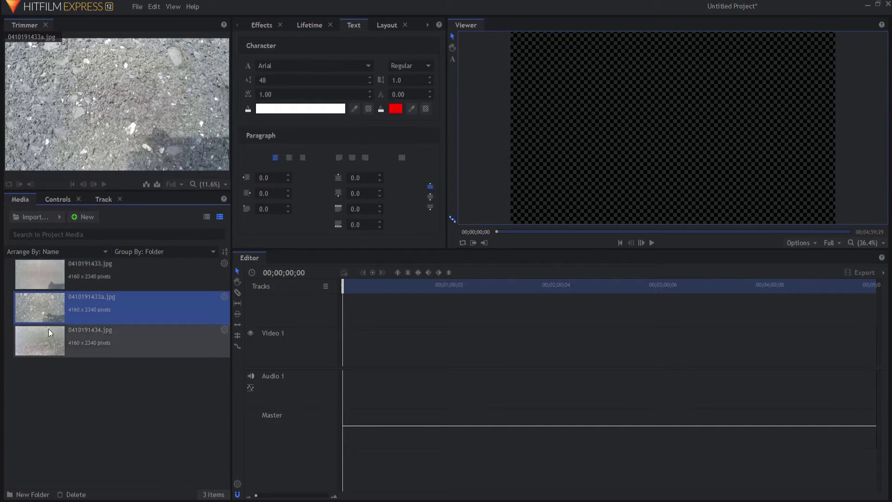
{"action": "left_click", "coordinate": [57, 347]}
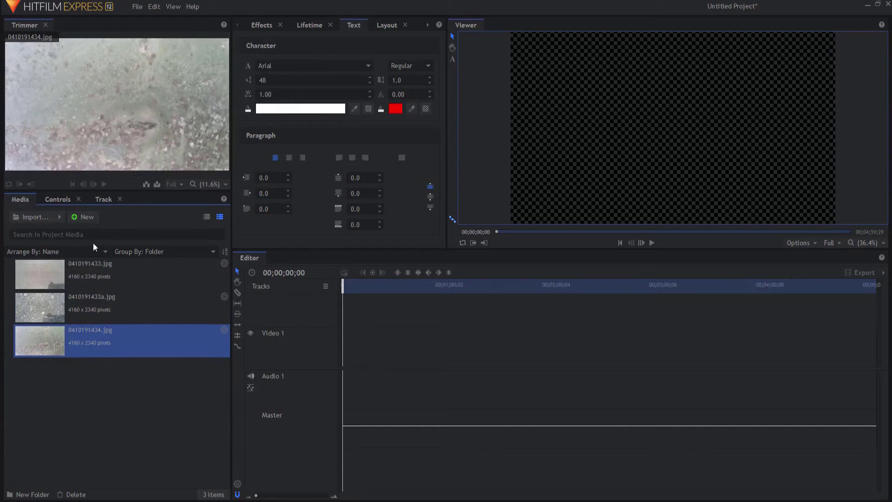
{"action": "left_click", "coordinate": [65, 271]}
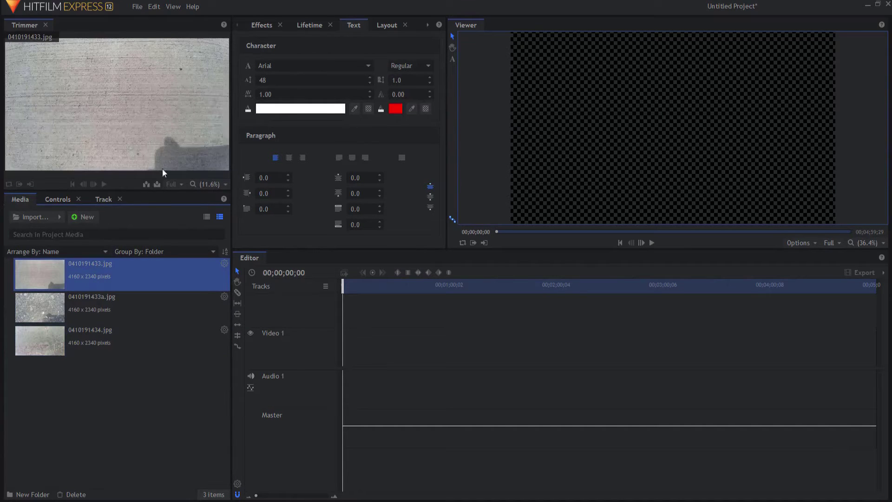
{"action": "left_click", "coordinate": [84, 307]}
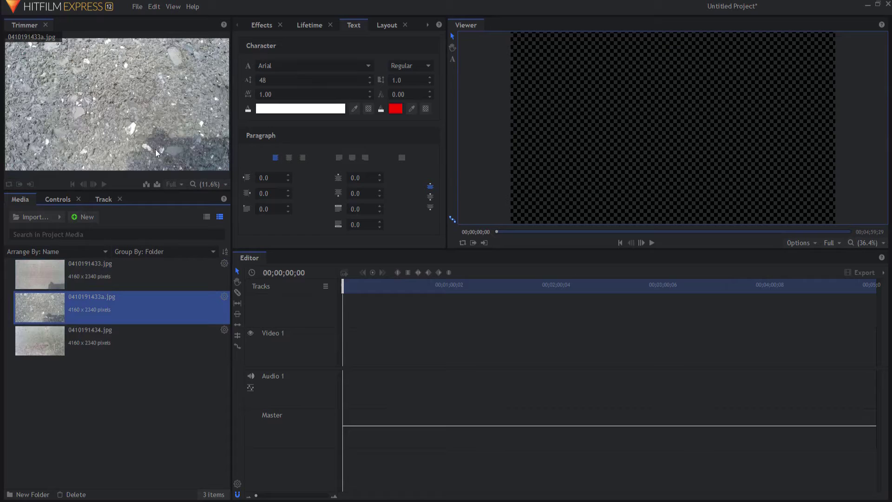
Create a new composite shot with a width and height of 1920 pixels
{"action": "left_click", "coordinate": [88, 217]}
{"action": "left_click", "coordinate": [97, 230]}
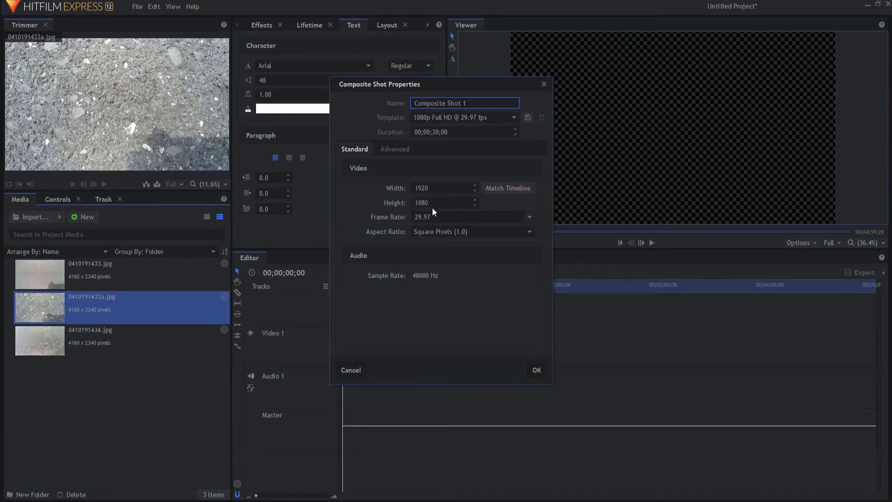
{"action": "left_click", "coordinate": [418, 203]}
{"action": "type", "text": "1920"}
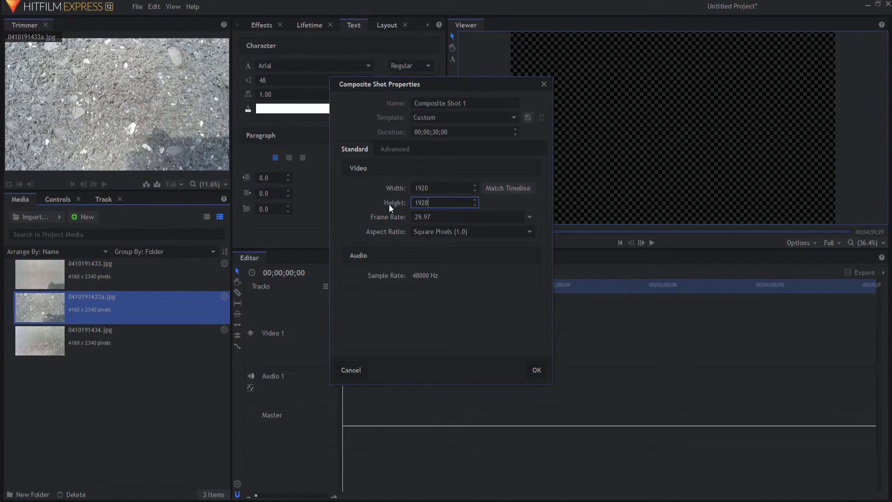
{"action": "key", "text": "Return"}
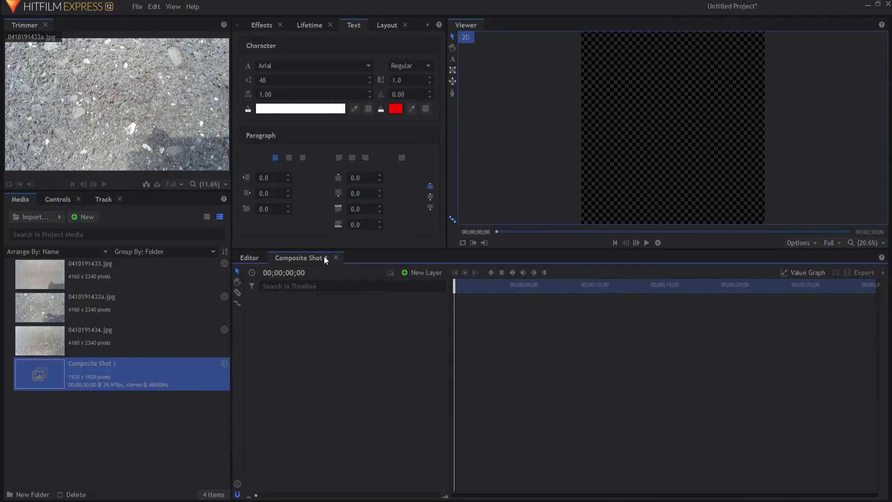
Add 0410191433.jpg to Composite Shot 1 and shift it so the dark shadow lies outside the square frame
{"action": "left_click_drag", "start_coordinate": [71, 268], "coordinate": [298, 298]}
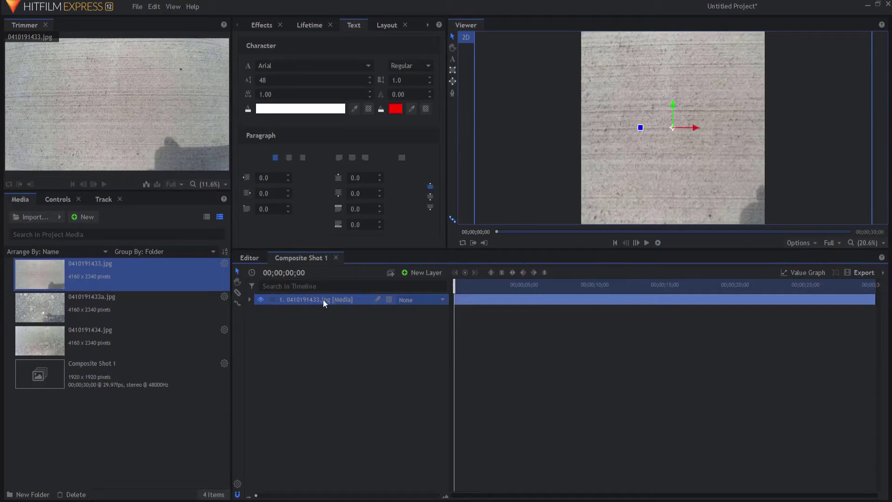
{"action": "left_click_drag", "start_coordinate": [673, 129], "coordinate": [705, 144]}
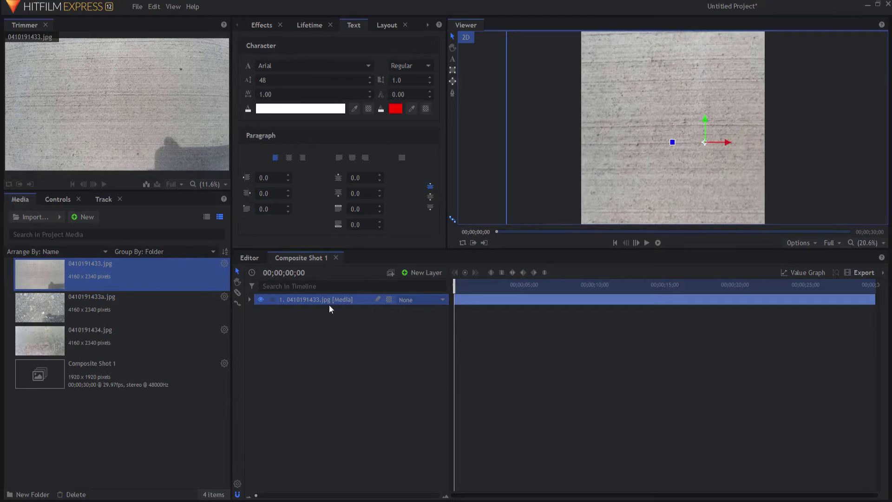
Create a second 1920 by 1920 composite shot and place Composite Shot 1 in it as a layer
{"action": "left_click", "coordinate": [87, 217]}
{"action": "left_click", "coordinate": [93, 228]}
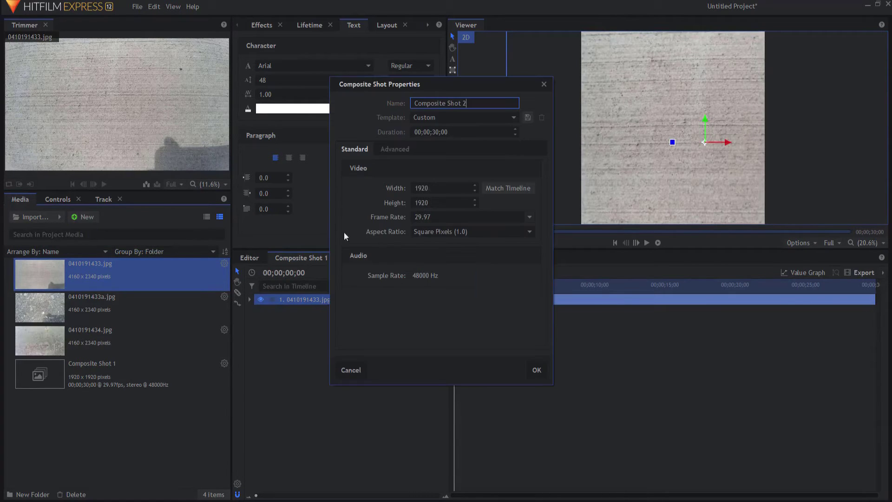
{"action": "left_click", "coordinate": [535, 370]}
{"action": "left_click_drag", "start_coordinate": [124, 386], "coordinate": [347, 379]}
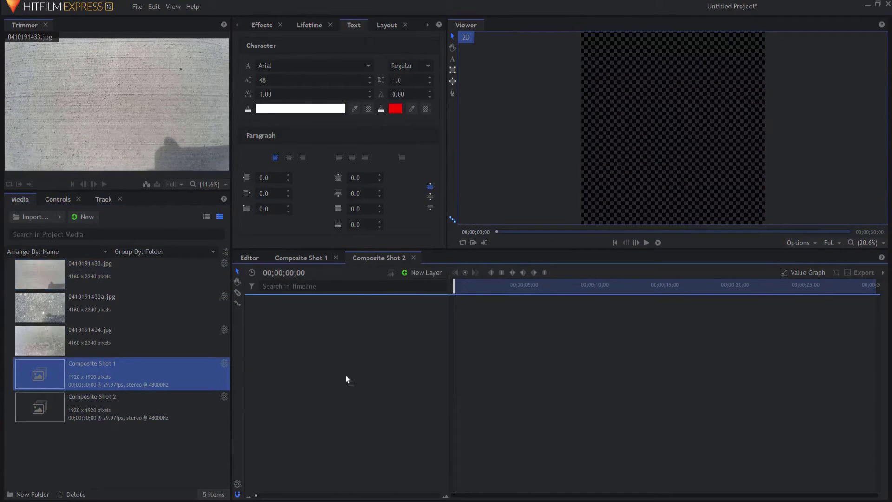
Scale the Composite Shot 1 layer to 50% in both directions
{"action": "left_click", "coordinate": [248, 300]}
{"action": "left_click", "coordinate": [412, 378]}
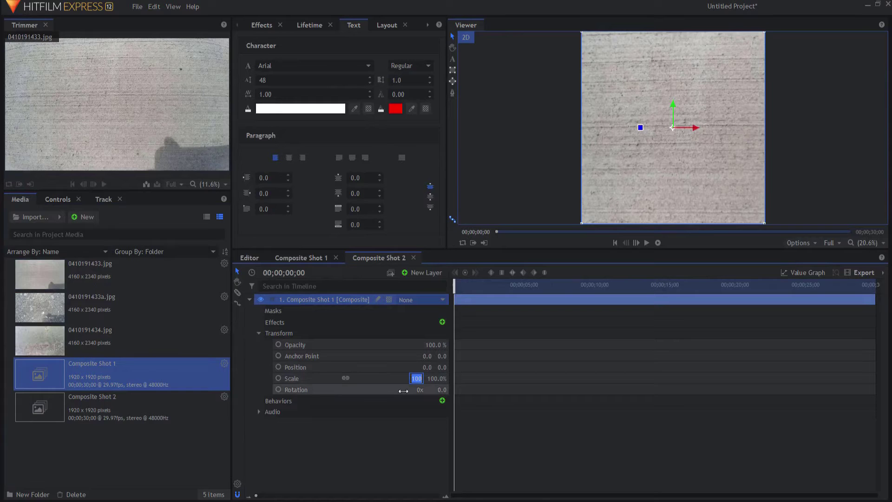
{"action": "type", "text": "50"}
{"action": "key", "text": "Return"}
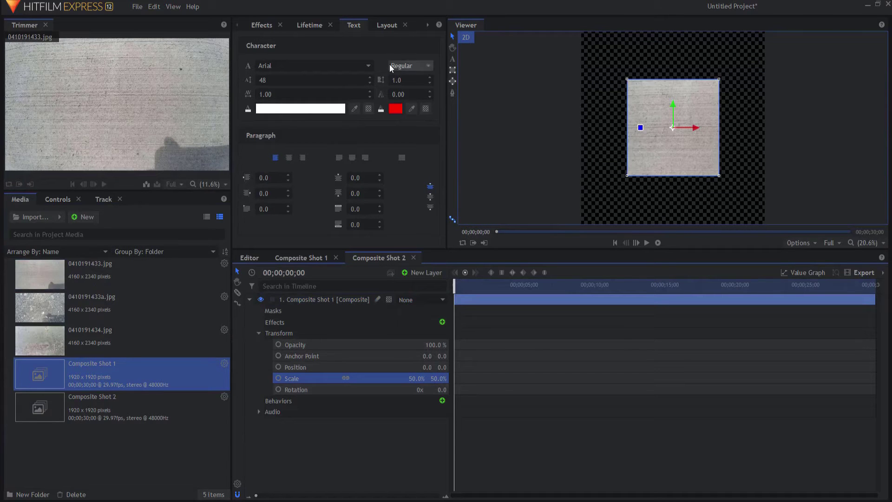
Align the Composite Shot 1 layer to the top-left corner of the frame
{"action": "left_click", "coordinate": [386, 25]}
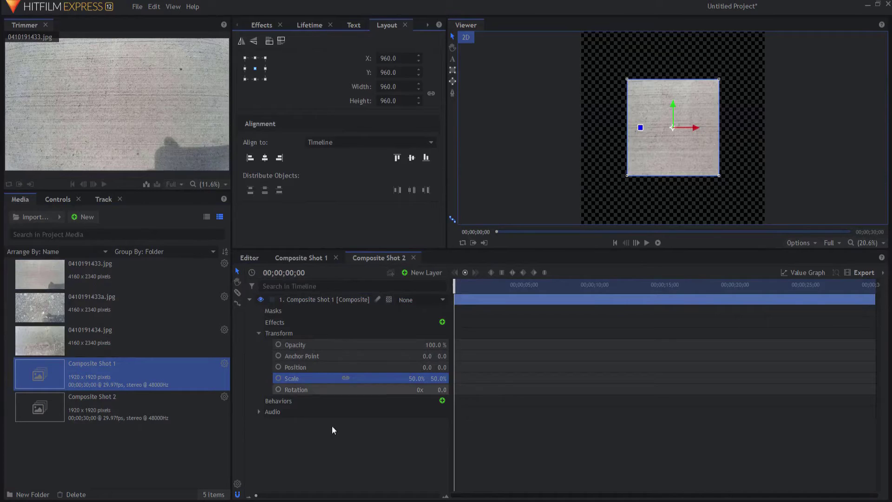
{"action": "left_click", "coordinate": [307, 300]}
{"action": "left_click", "coordinate": [250, 157]}
{"action": "left_click", "coordinate": [397, 158]}
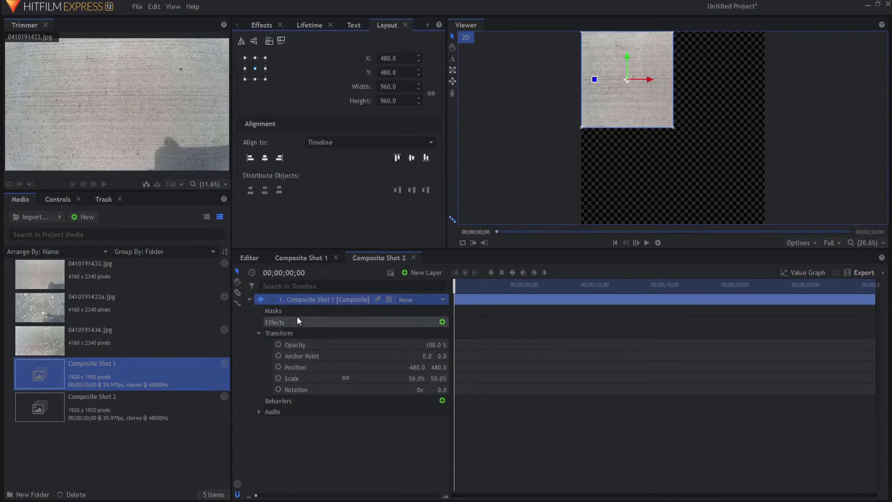
Duplicate the Composite Shot 1 layer and align the copy to the bottom-right corner of the frame
{"action": "key", "text": "ctrl+d"}
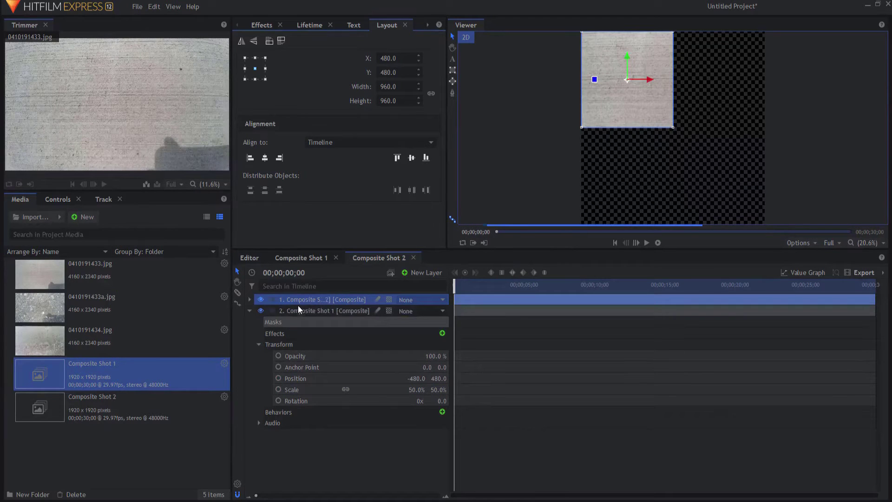
{"action": "left_click", "coordinate": [280, 158]}
{"action": "left_click", "coordinate": [425, 158]}
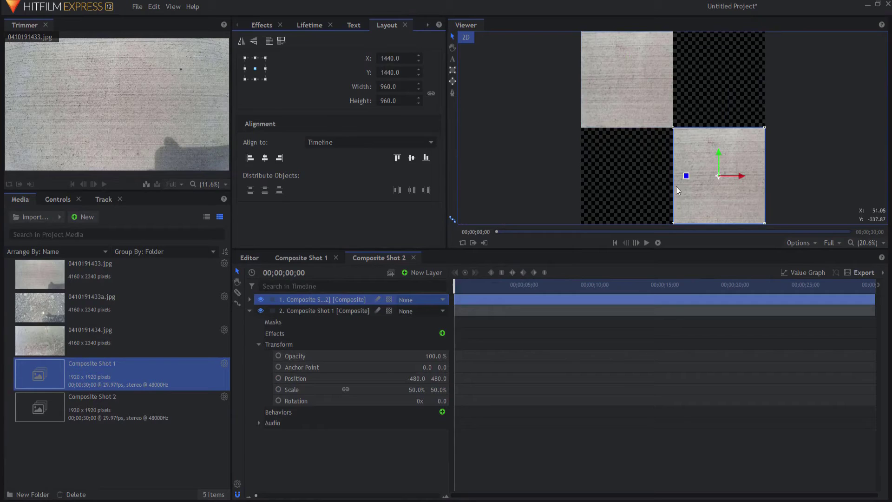
Add a grade layer above both squares, apply the Tile effect to it and expand the effect's settings
{"action": "left_click", "coordinate": [423, 272]}
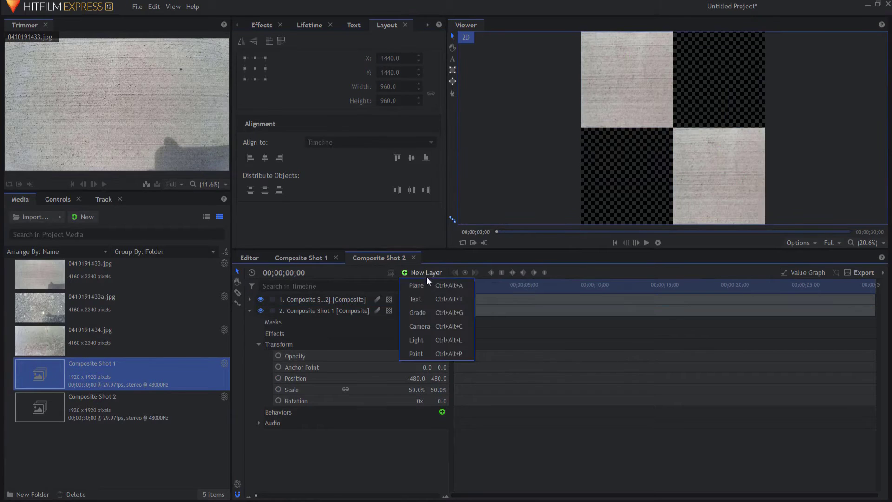
{"action": "left_click", "coordinate": [423, 311]}
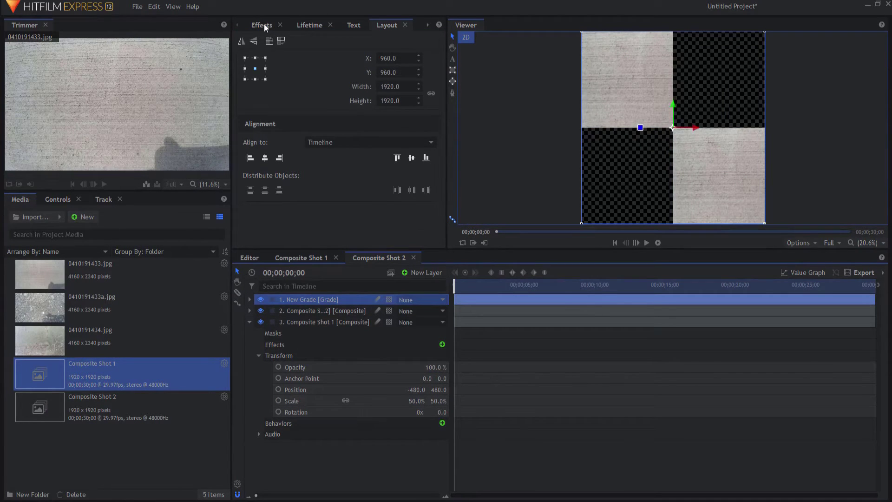
{"action": "left_click", "coordinate": [264, 25]}
{"action": "type", "text": "tile"}
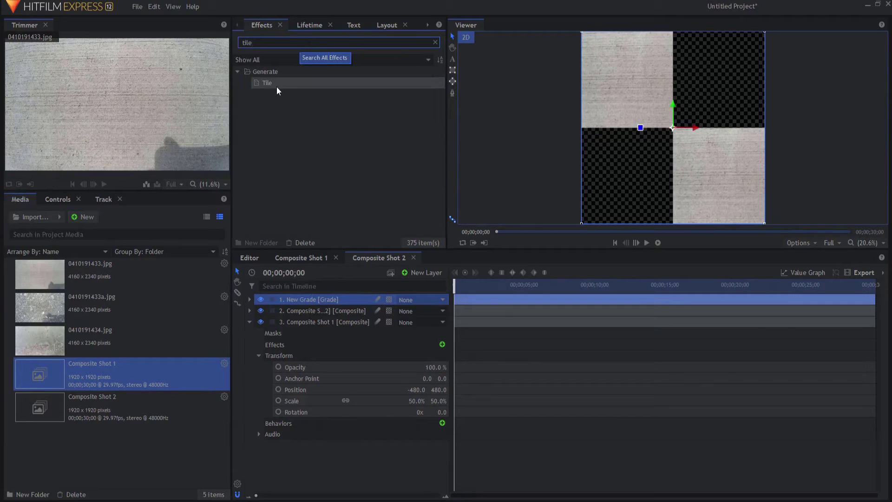
{"action": "left_click_drag", "start_coordinate": [277, 85], "coordinate": [319, 301]}
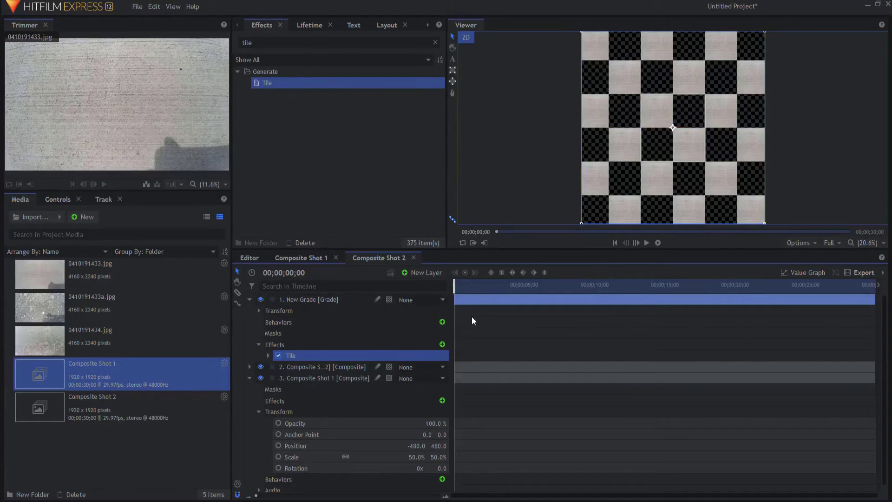
{"action": "left_click", "coordinate": [269, 356]}
{"action": "scroll", "coordinate": [344, 375], "scroll_direction": "down", "scroll_amount": 1}
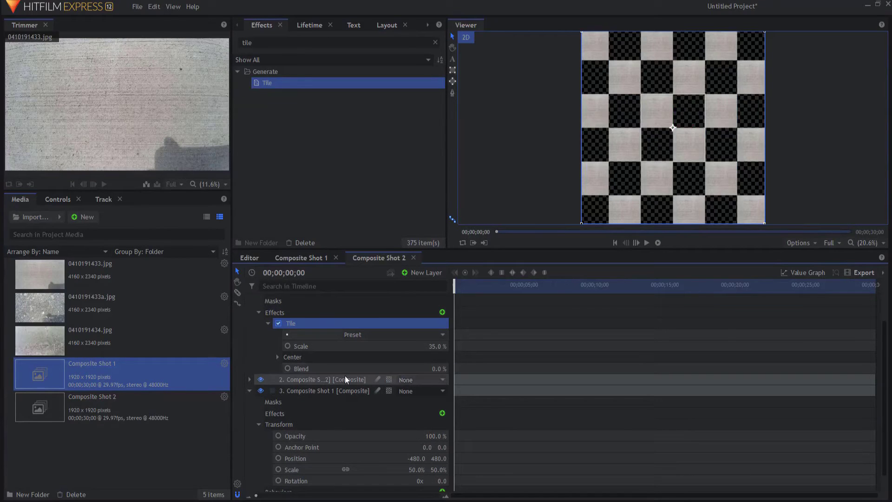
Set the Tile effect's Scale to 20% on the grade layer
{"action": "left_click", "coordinate": [435, 345]}
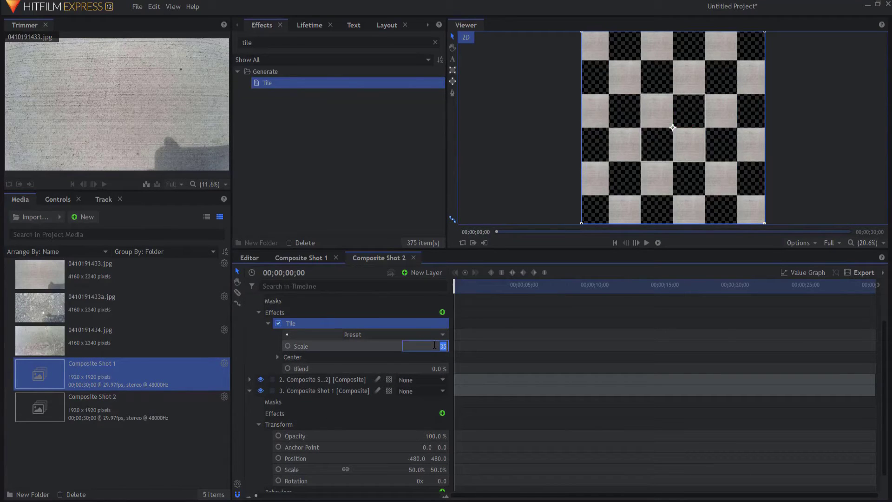
{"action": "type", "text": "20"}
{"action": "key", "text": "Return"}
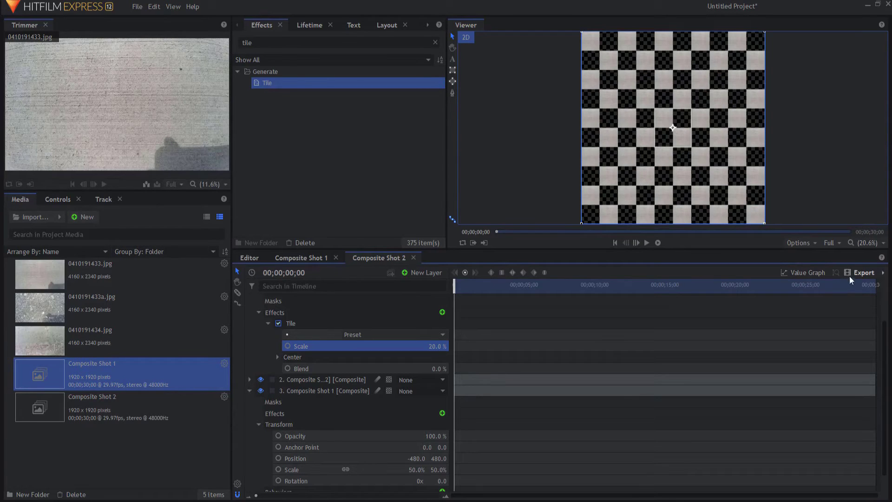
{"action": "left_click", "coordinate": [862, 272]}
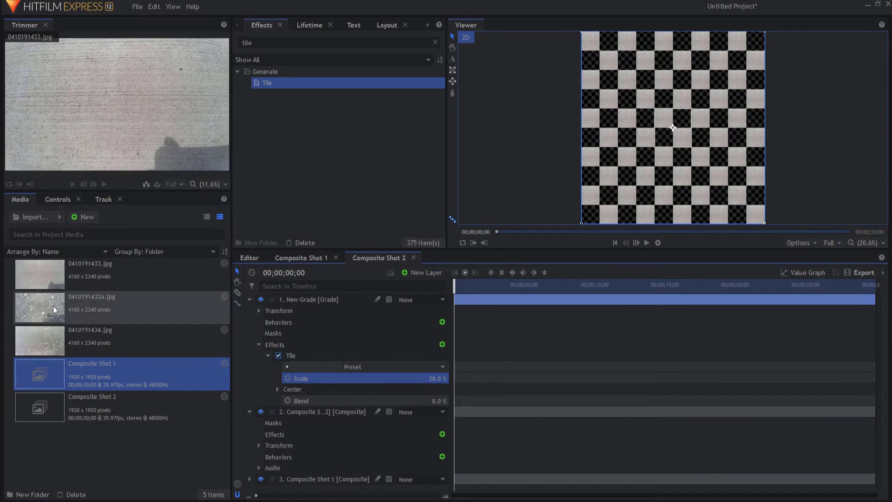
{"action": "left_click_drag", "start_coordinate": [53, 306], "coordinate": [361, 299]}
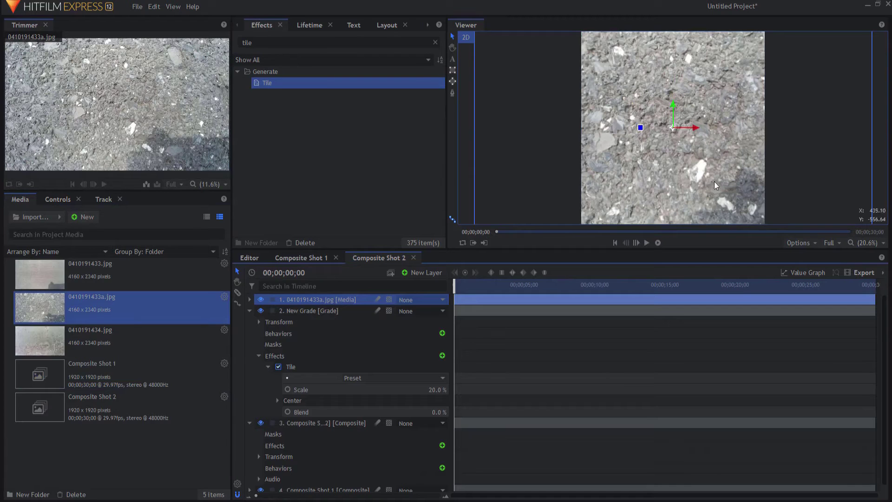
{"action": "left_click_drag", "start_coordinate": [675, 133], "coordinate": [728, 148]}
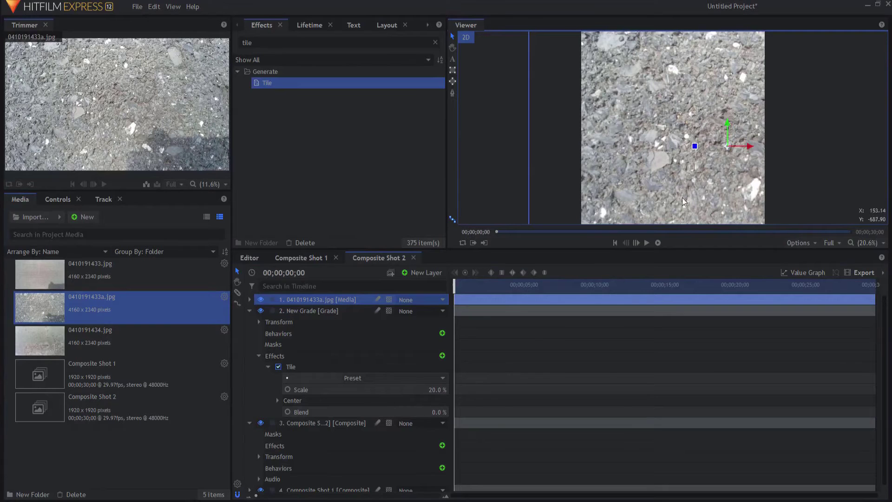
{"action": "left_click", "coordinate": [309, 43]}
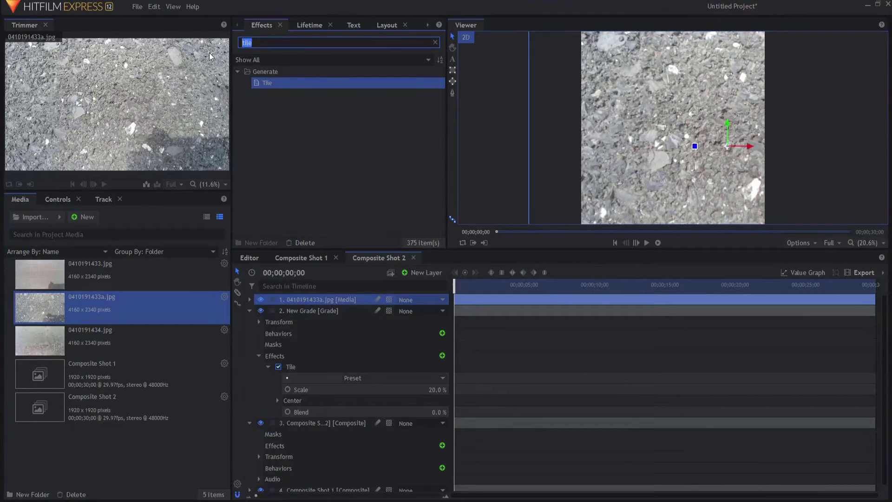
{"action": "type", "text": "brioght"}
{"action": "key", "text": "BackSpace"}
{"action": "key", "text": "BackSpace"}
{"action": "key", "text": "BackSpace"}
{"action": "key", "text": "BackSpace"}
{"action": "left_click_drag", "start_coordinate": [279, 82], "coordinate": [322, 301]}
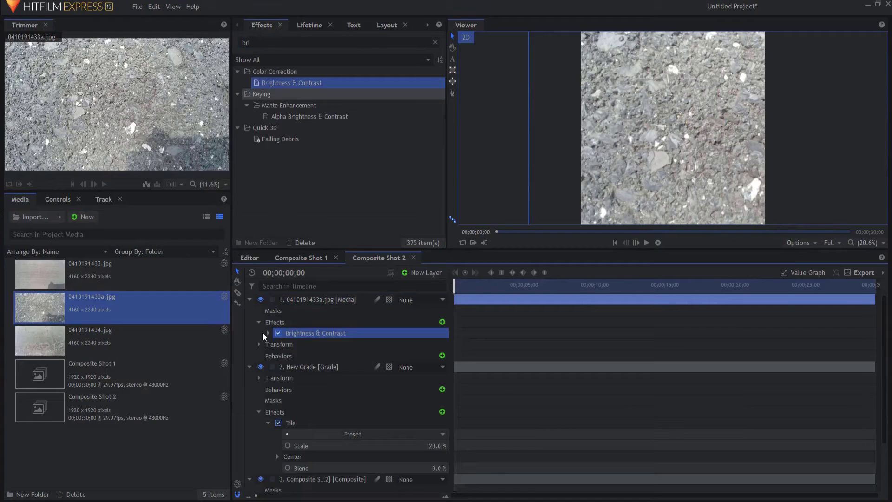
{"action": "left_click", "coordinate": [268, 333]}
{"action": "left_click_drag", "start_coordinate": [439, 355], "coordinate": [312, 355]}
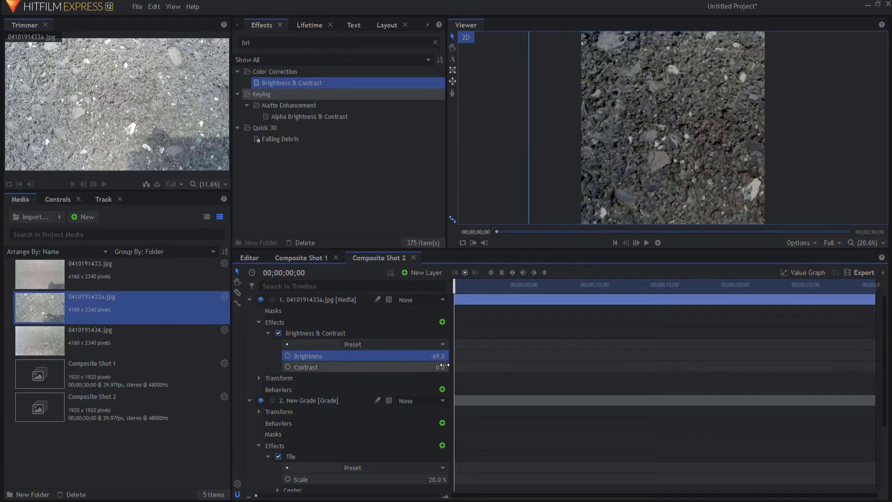
{"action": "left_click_drag", "start_coordinate": [442, 367], "coordinate": [495, 367]}
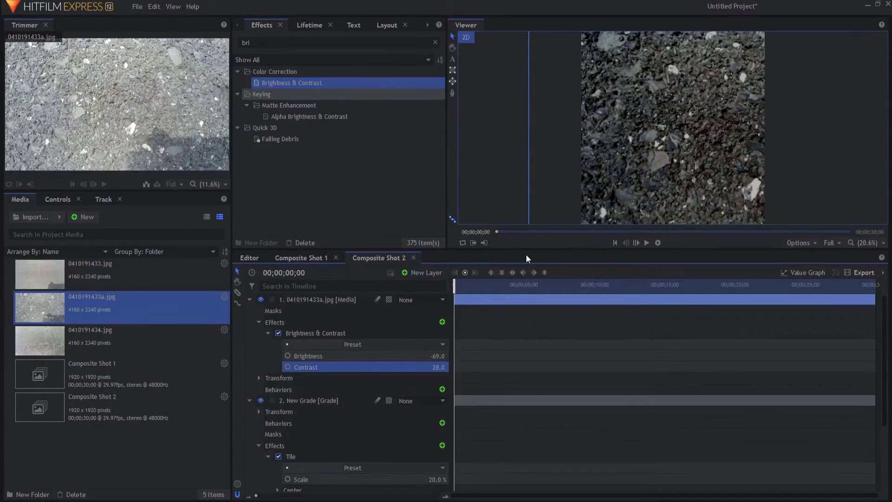
{"action": "left_click", "coordinate": [799, 244]}
{"action": "left_click", "coordinate": [792, 316]}
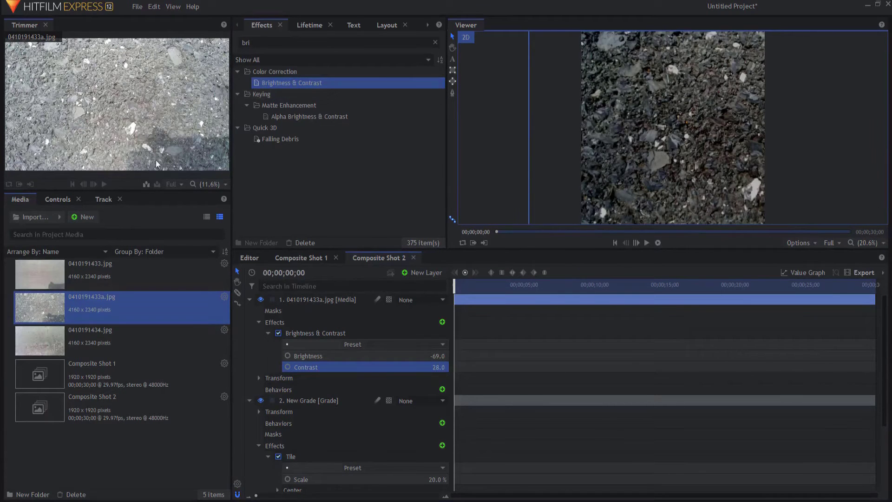
Create a 1920 x 1080 composite shot and place 0410191434.jpg in it, shifted upward to frame the rougher area
{"action": "left_click", "coordinate": [85, 217]}
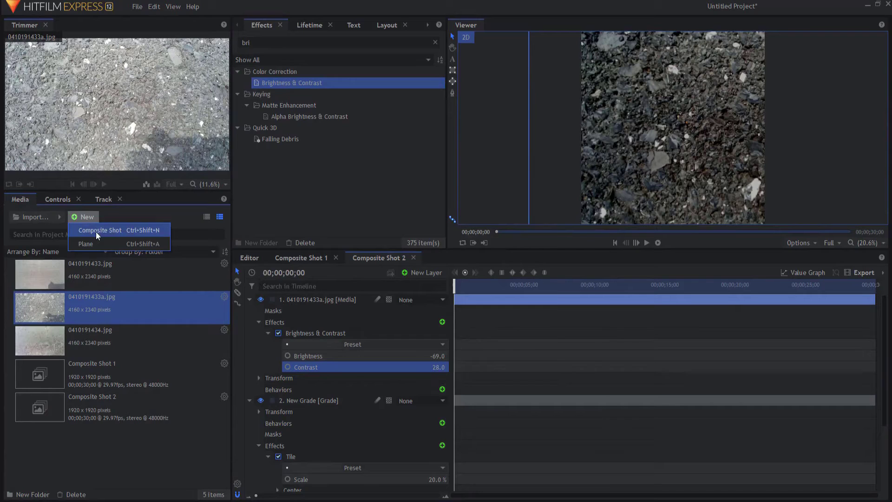
{"action": "left_click", "coordinate": [95, 231]}
{"action": "double_click", "coordinate": [439, 205]}
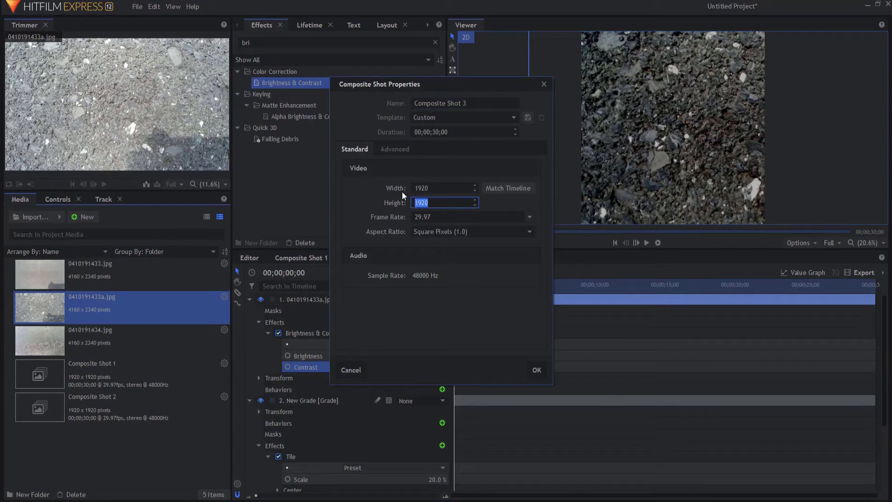
{"action": "type", "text": "1080"}
{"action": "key", "text": "Return"}
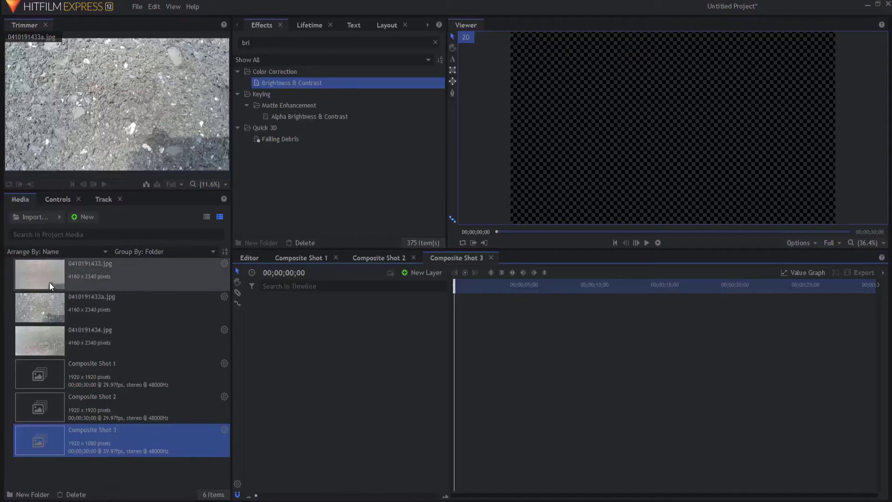
{"action": "left_click_drag", "start_coordinate": [46, 348], "coordinate": [378, 342]}
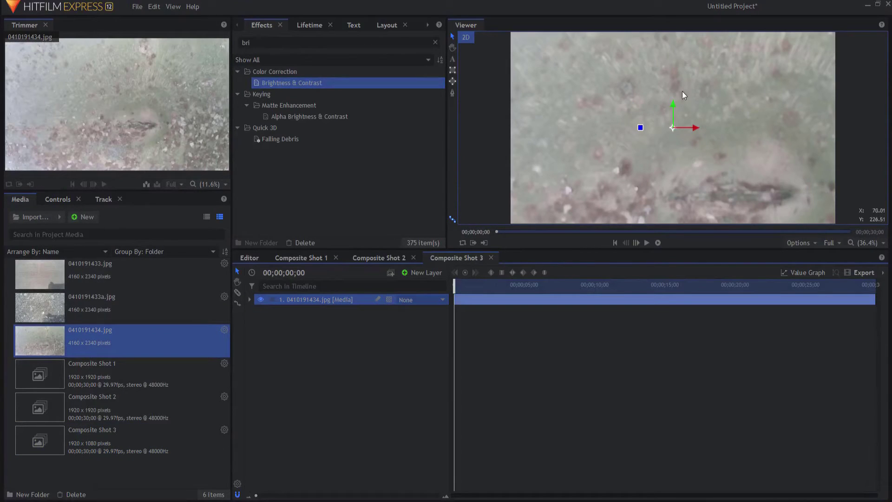
{"action": "left_click_drag", "start_coordinate": [672, 103], "coordinate": [667, 41]}
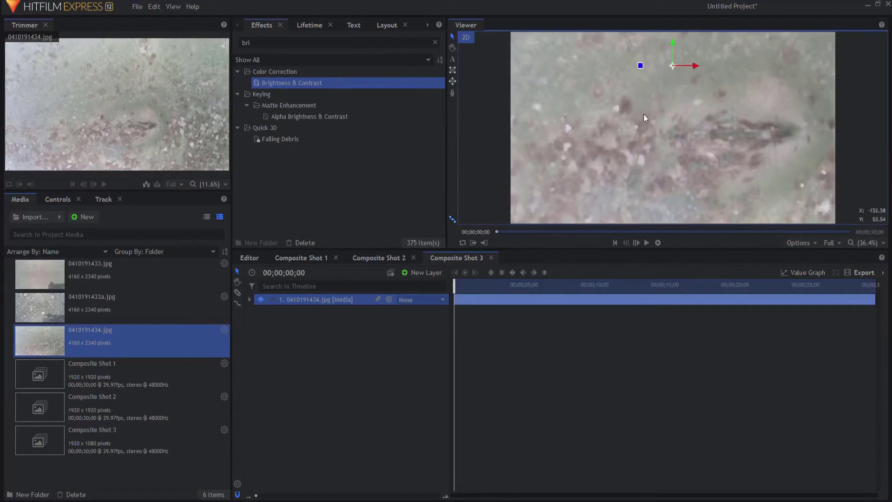
Apply Brightness & Contrast to 0410191434.jpg with Brightness -36 and Contrast 33, and open the viewer options
{"action": "left_click_drag", "start_coordinate": [293, 83], "coordinate": [321, 303]}
{"action": "left_click", "coordinate": [268, 333]}
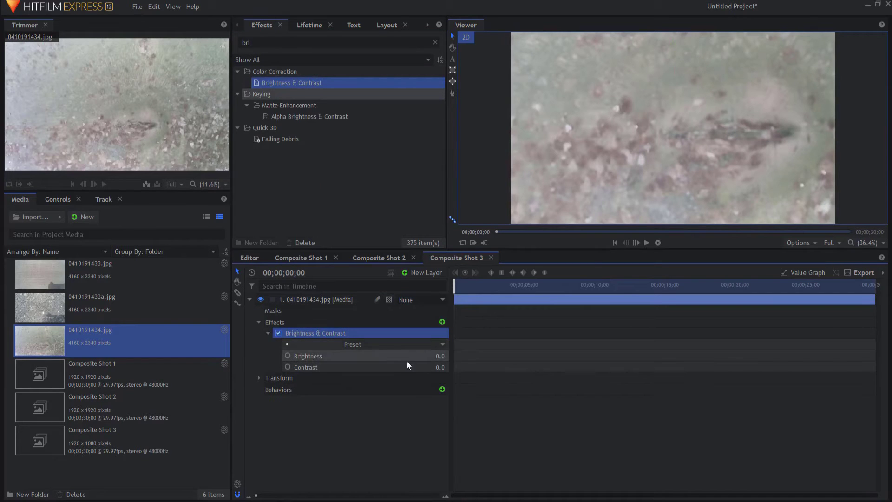
{"action": "left_click_drag", "start_coordinate": [439, 356], "coordinate": [454, 367]}
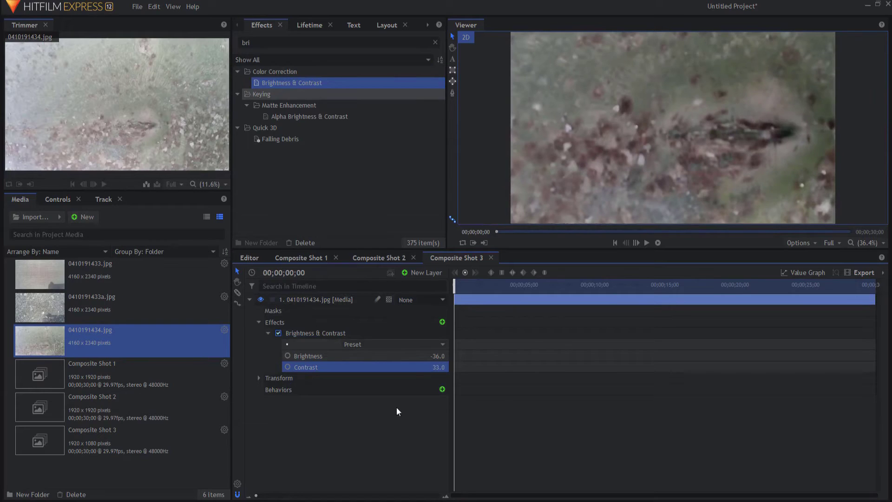
{"action": "left_click", "coordinate": [383, 421]}
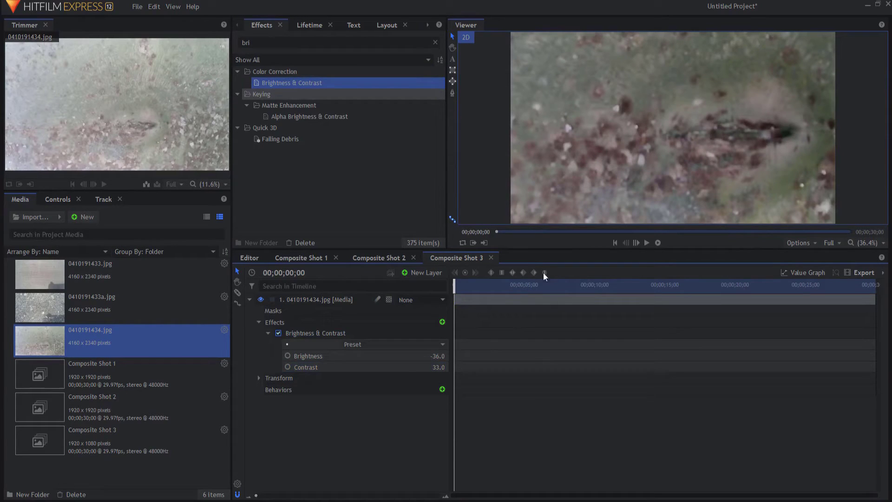
{"action": "left_click", "coordinate": [793, 243]}
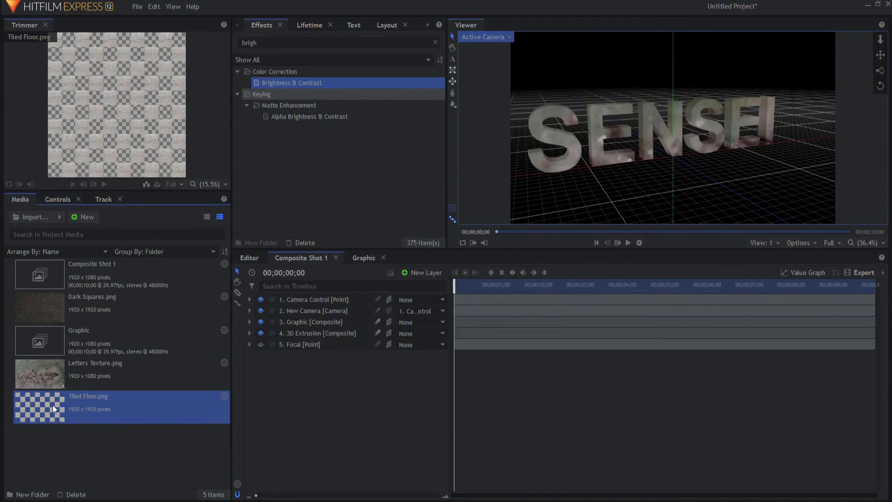
Add Tiled Floor.png beneath all layers of the SENSEI title shot and convert it to a 3D plane
{"action": "left_click_drag", "start_coordinate": [52, 405], "coordinate": [297, 373]}
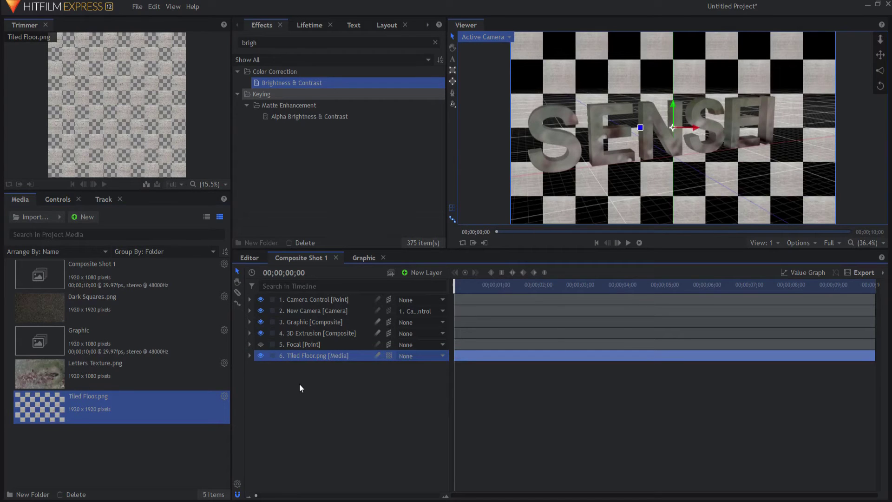
{"action": "left_click", "coordinate": [389, 355]}
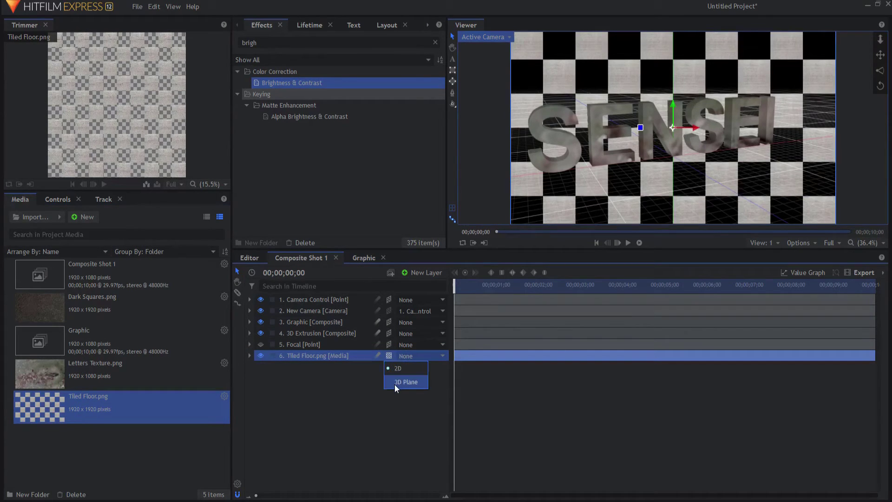
{"action": "left_click", "coordinate": [394, 384]}
Lay the Tiled Floor.png layer flat by setting its X rotation to 90 degrees
{"action": "left_click", "coordinate": [250, 356]}
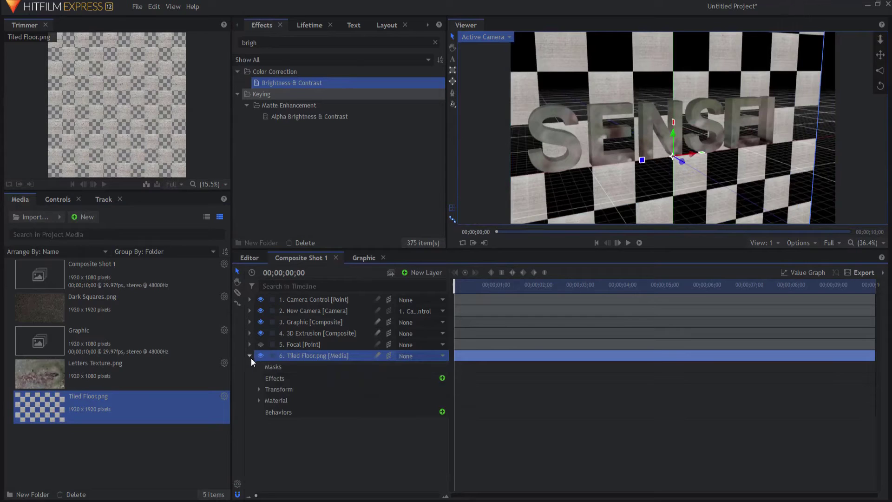
{"action": "left_click", "coordinate": [258, 389]}
{"action": "left_click", "coordinate": [440, 457]}
{"action": "type", "text": "90"}
{"action": "key", "text": "Return"}
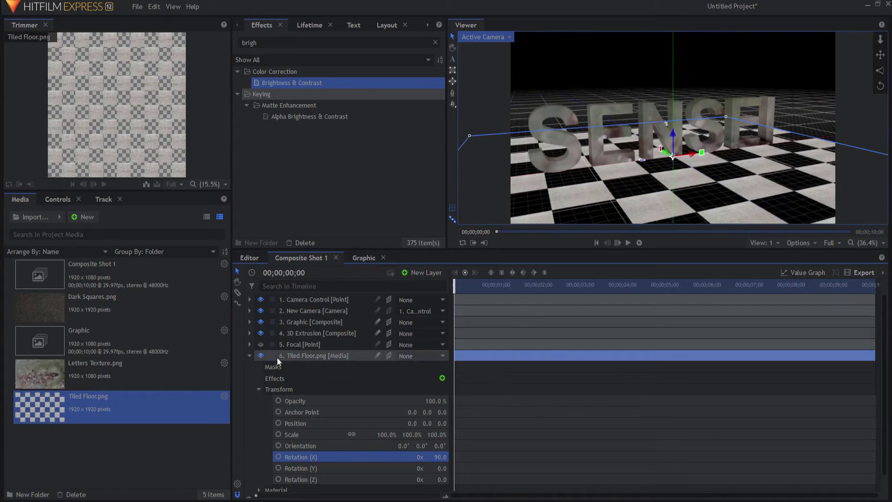
{"action": "left_click", "coordinate": [250, 355]}
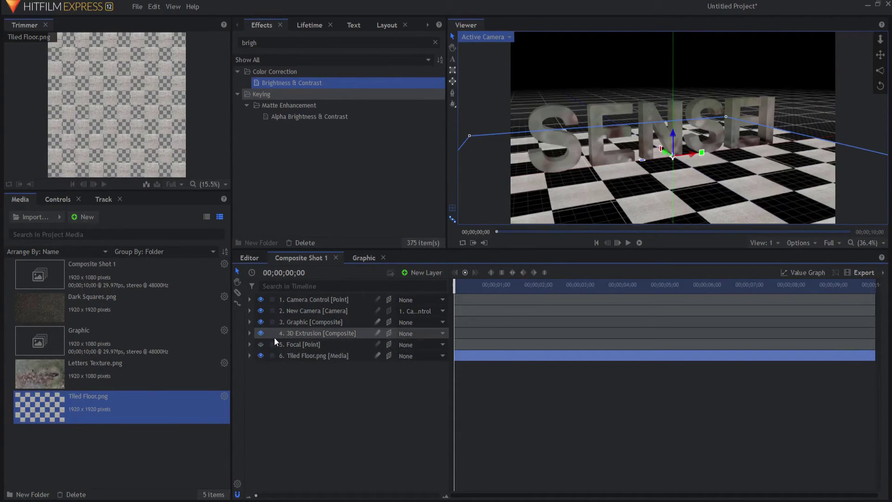
Add Dark Squares.png beneath the Tiled Floor layer and convert it to a 3D plane
{"action": "left_click_drag", "start_coordinate": [71, 311], "coordinate": [361, 367]}
{"action": "left_click", "coordinate": [390, 366]}
{"action": "left_click", "coordinate": [400, 389]}
Rotate the Dark Squares.png layer 90 degrees around X so it lies flat under the tiles
{"action": "left_click", "coordinate": [250, 366]}
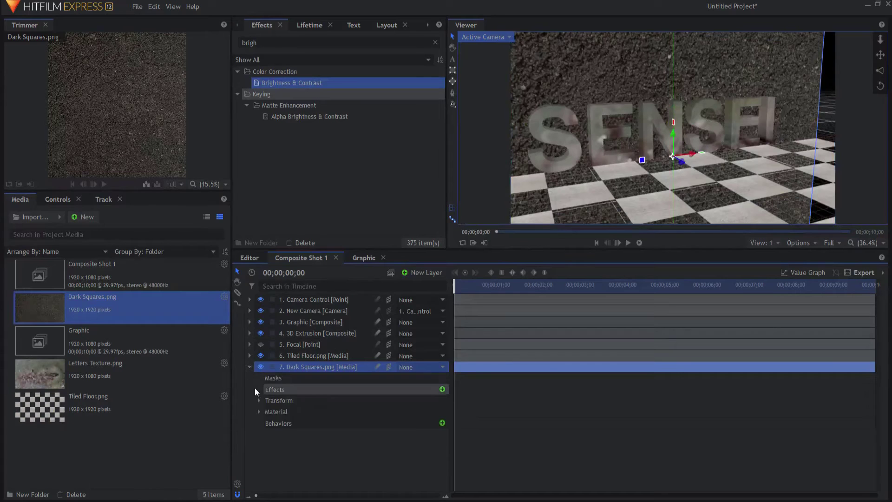
{"action": "left_click", "coordinate": [260, 400]}
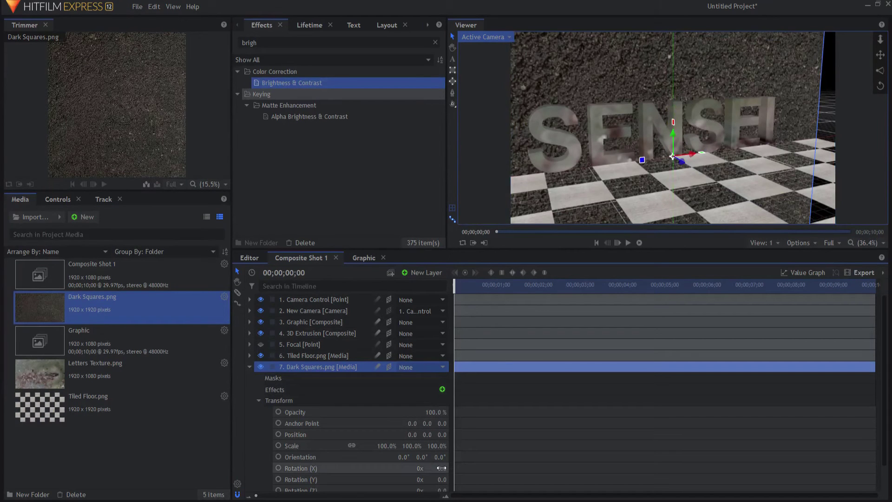
{"action": "left_click", "coordinate": [441, 468]}
{"action": "type", "text": "90"}
{"action": "key", "text": "Return"}
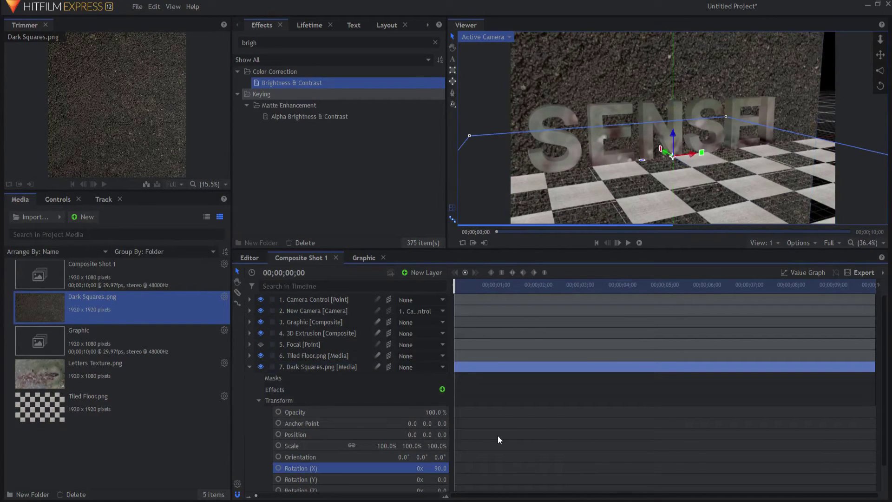
{"action": "left_click", "coordinate": [250, 367]}
{"action": "left_click", "coordinate": [283, 410]}
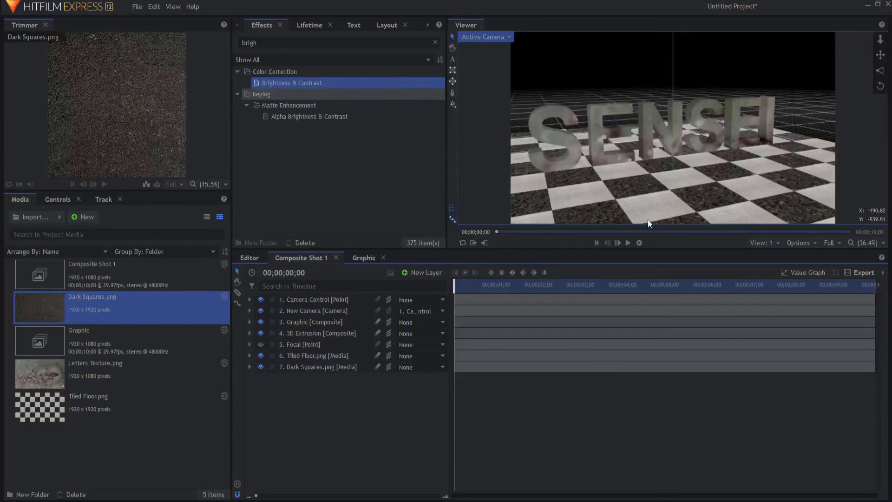
Hide the viewer's 3D grid and scrub the start of the timeline to preview the scene
{"action": "left_click", "coordinate": [452, 208]}
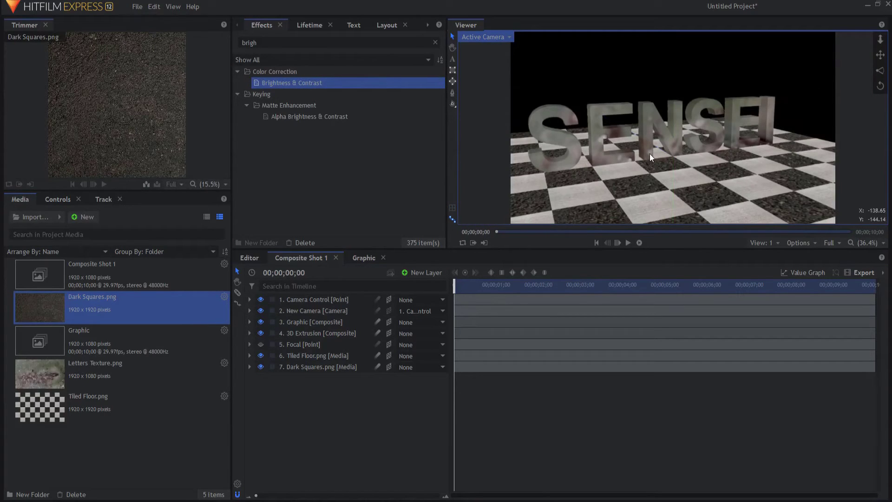
{"action": "left_click_drag", "start_coordinate": [473, 285], "coordinate": [441, 282]}
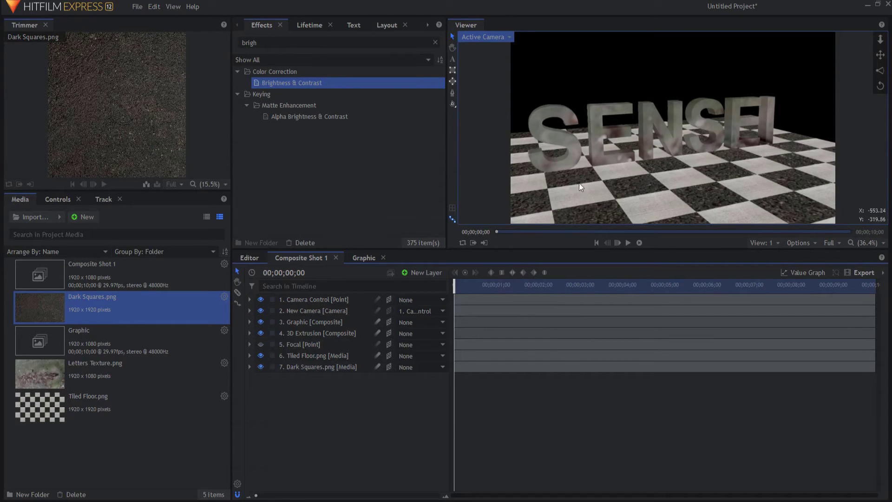
Filter the timeline properties by "refl" and enable Casts Reflections on the Graphic and 3D Extrusion layers
{"action": "left_click", "coordinate": [292, 286]}
{"action": "type", "text": "refl"}
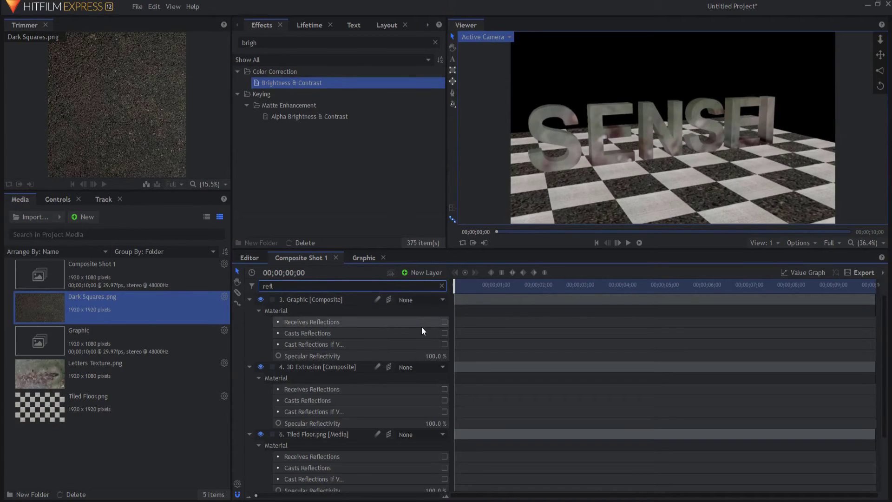
{"action": "left_click", "coordinate": [445, 333]}
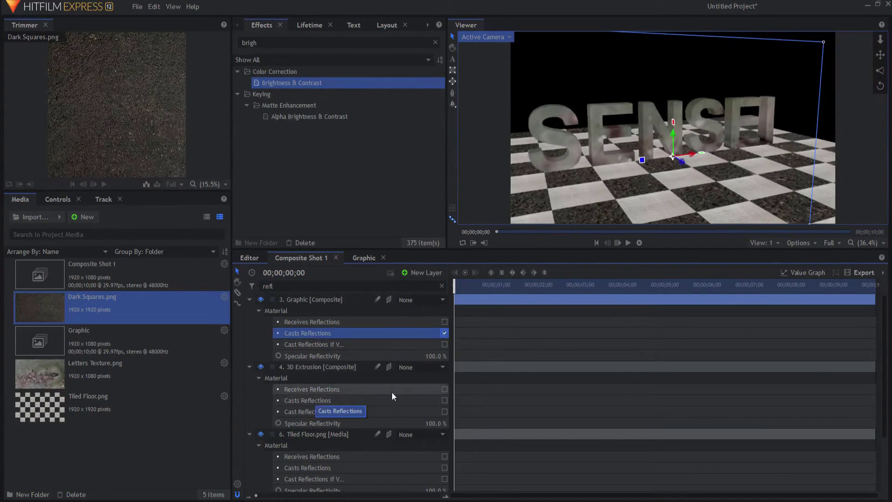
{"action": "left_click", "coordinate": [445, 400]}
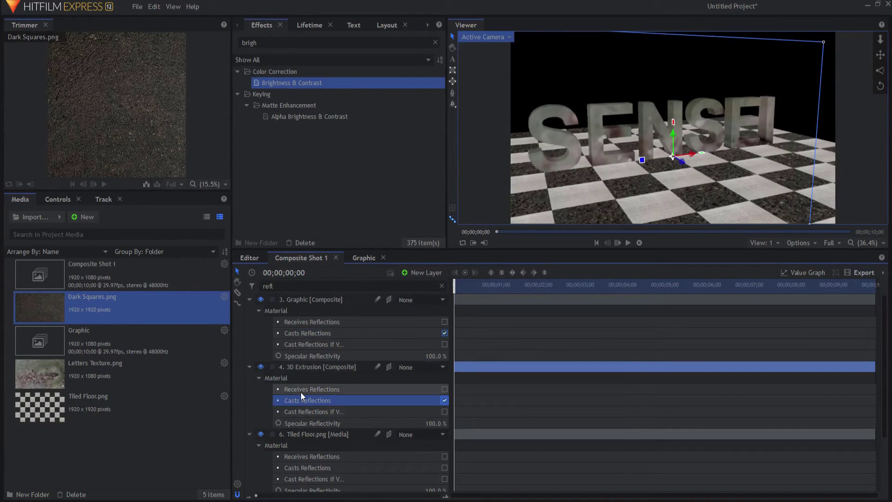
Enable Receives Reflections on the Dark Squares.png layer
{"action": "scroll", "coordinate": [300, 392], "scroll_direction": "down", "scroll_amount": 2}
{"action": "scroll", "coordinate": [300, 392], "scroll_direction": "down", "scroll_amount": 1}
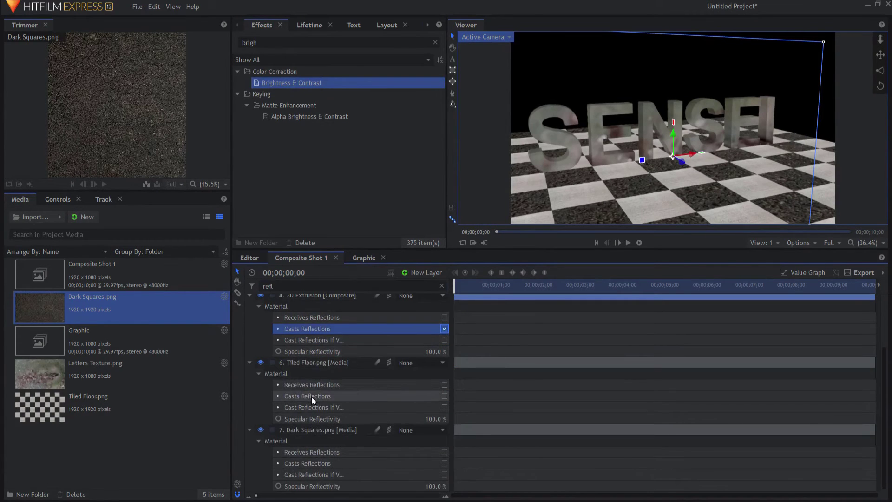
{"action": "left_click", "coordinate": [444, 453]}
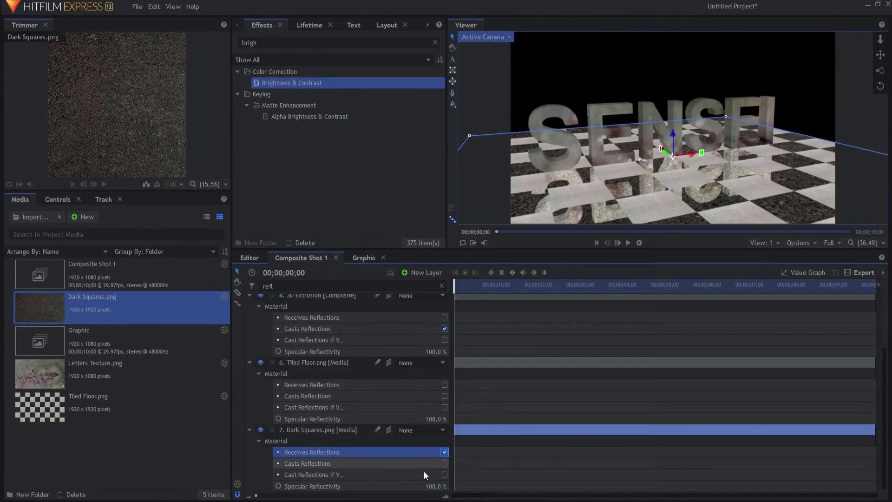
Set the Dark Squares.png layer's Specular Reflectivity to 50% and clear the timeline property filter
{"action": "left_click", "coordinate": [432, 486]}
{"action": "type", "text": "50"}
{"action": "key", "text": "Return"}
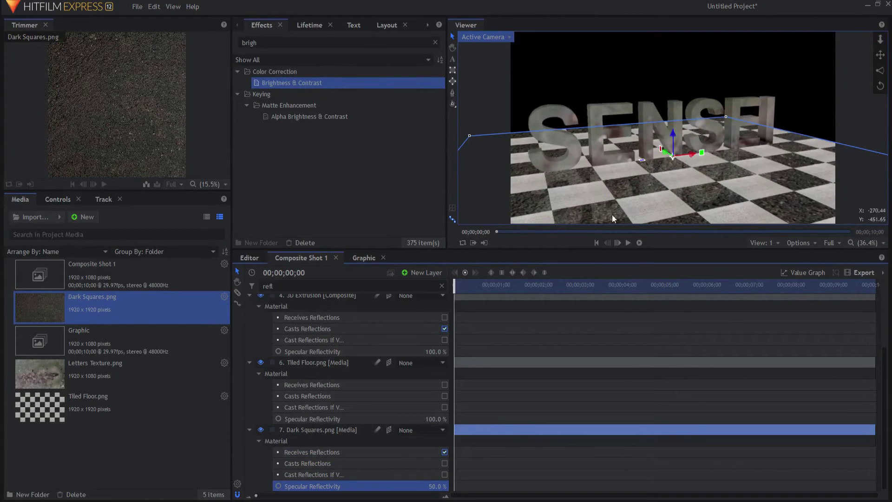
{"action": "left_click", "coordinate": [289, 284]}
{"action": "key", "text": "ctrl+a"}
{"action": "key", "text": "BackSpace"}
{"action": "left_click", "coordinate": [309, 428]}
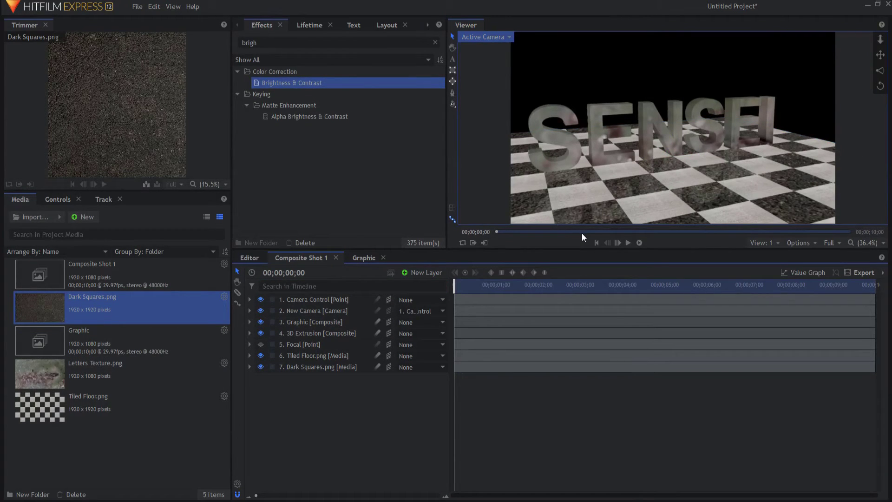
Add a light layer to Composite Shot 1 and rename it Key
{"action": "left_click", "coordinate": [417, 272]}
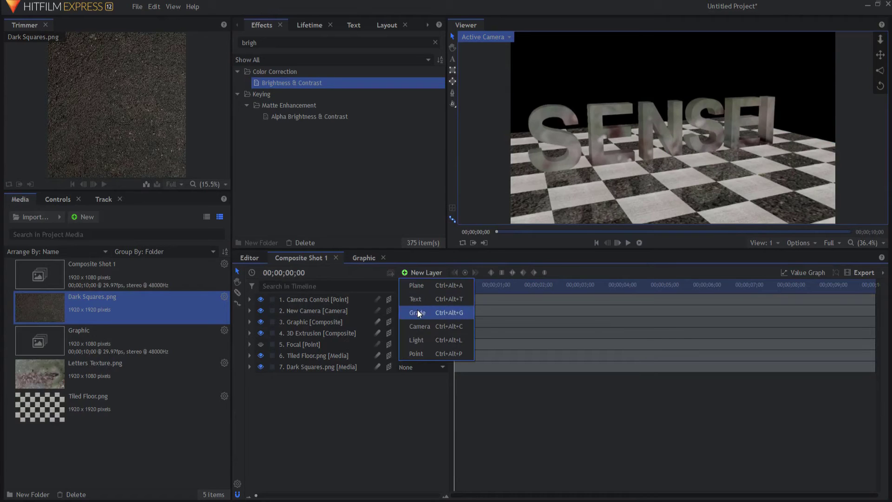
{"action": "left_click", "coordinate": [420, 341]}
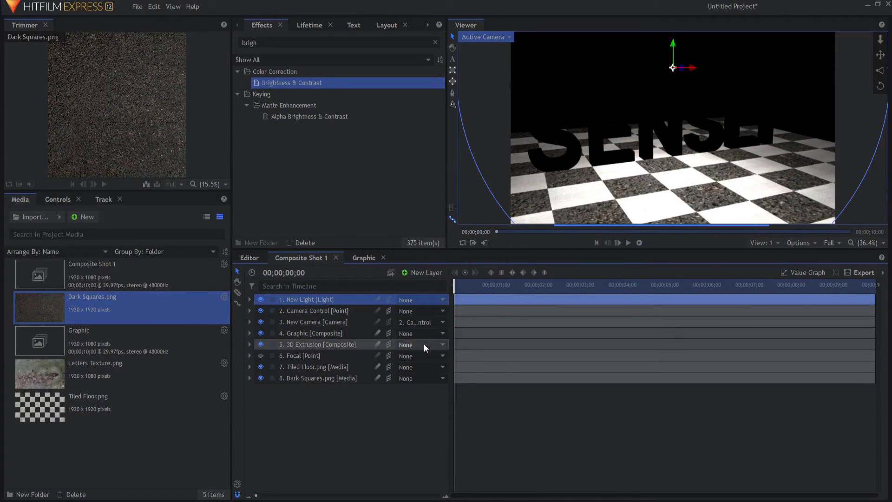
{"action": "double_click", "coordinate": [296, 300]}
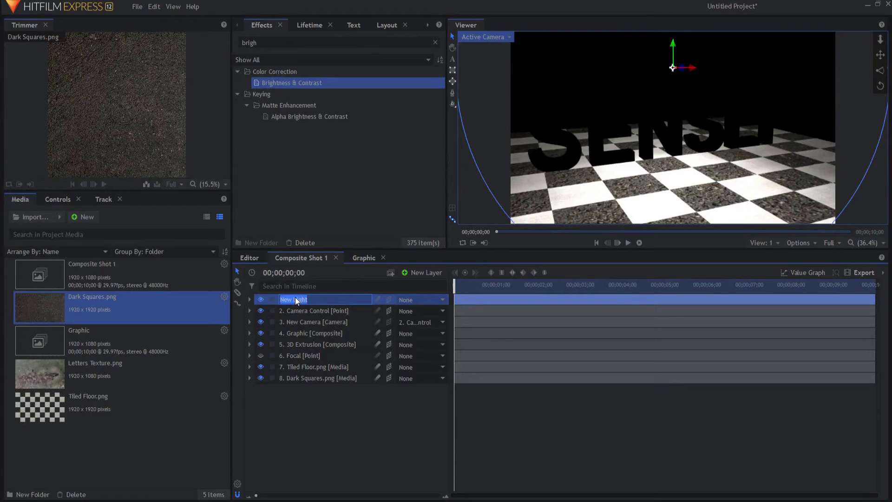
{"action": "type", "text": "Key"}
{"action": "key", "text": "Return"}
Set the Key light's position to -2000, 2000, 2000 and collapse its properties
{"action": "left_click", "coordinate": [250, 299]}
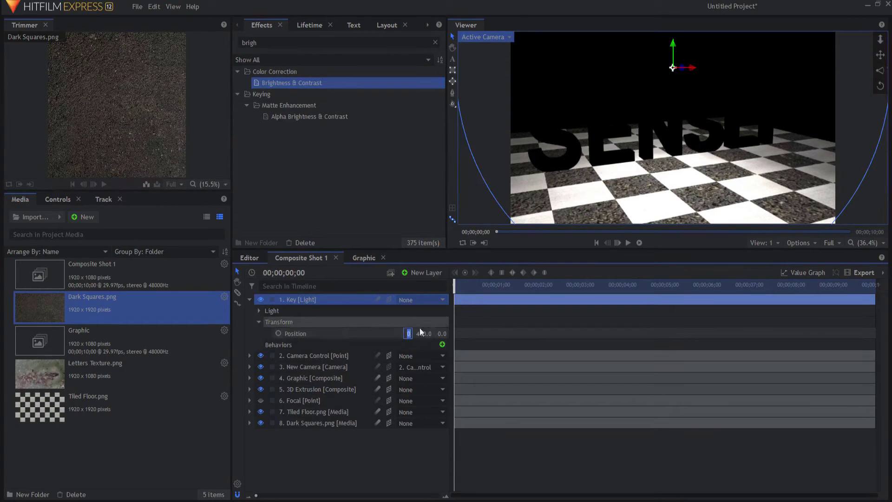
{"action": "left_click", "coordinate": [406, 334]}
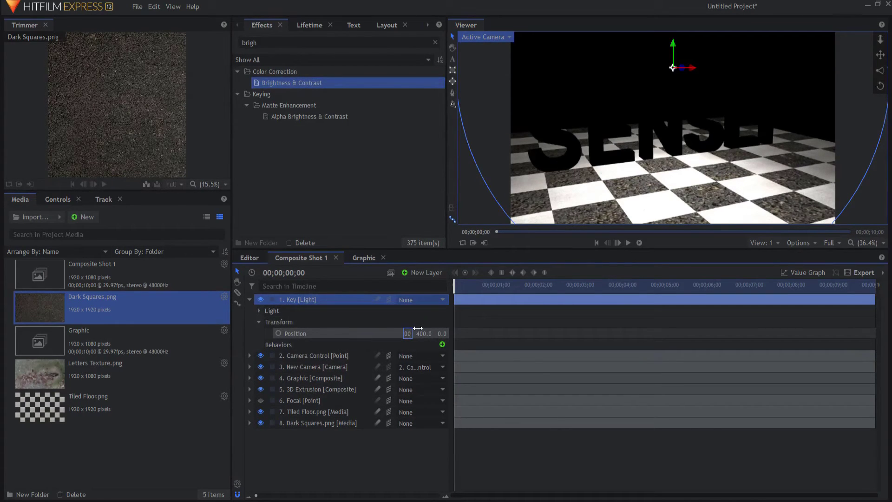
{"action": "type", "text": "-2000"}
{"action": "key", "text": "Tab"}
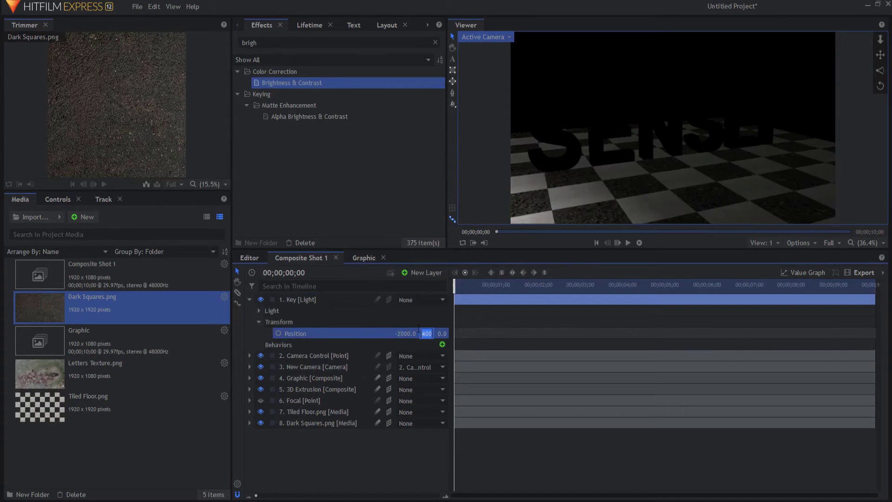
{"action": "type", "text": "2000"}
{"action": "key", "text": "Tab"}
{"action": "type", "text": "200"}
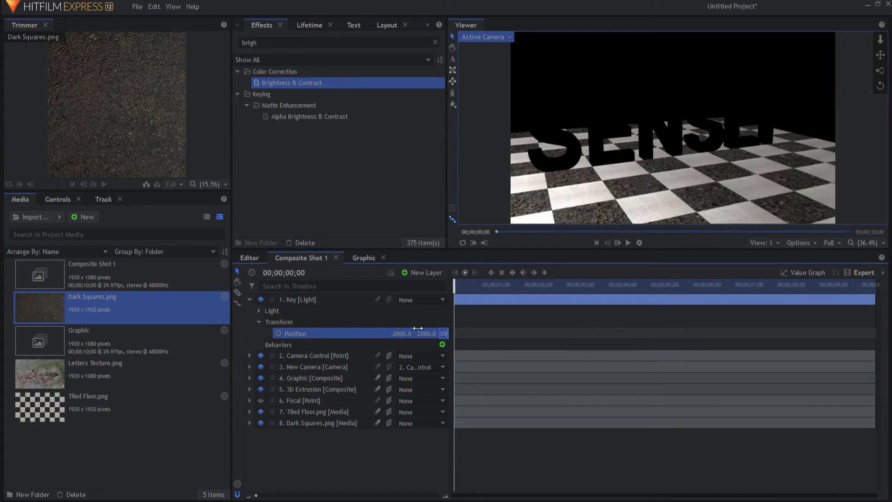
{"action": "type", "text": "0"}
{"action": "key", "text": "Return"}
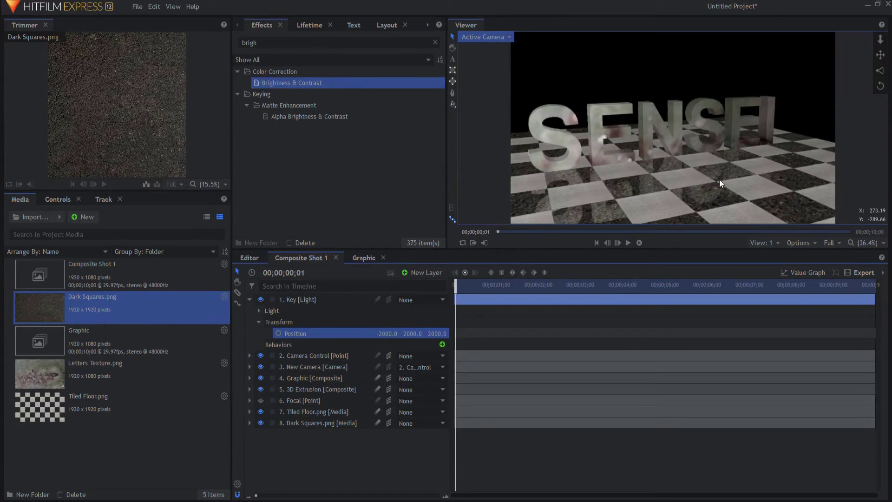
{"action": "left_click", "coordinate": [249, 299]}
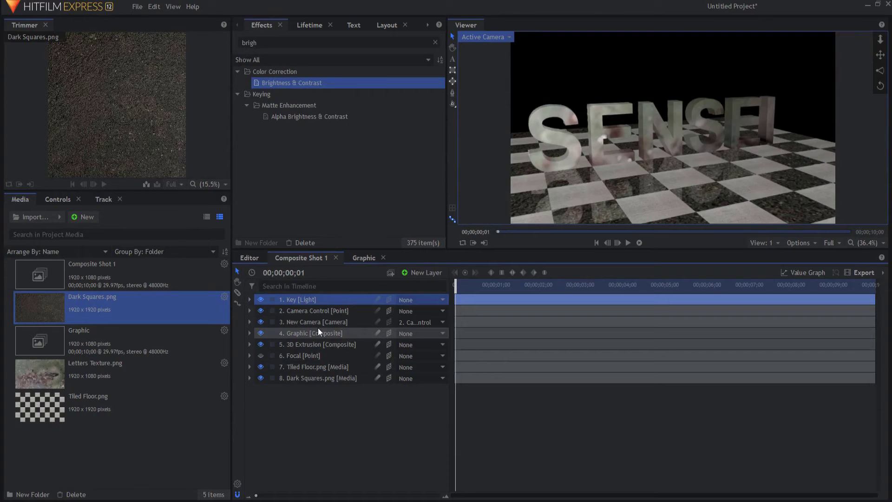
Duplicate the Key light, move the copy below the original and rename it Fill
{"action": "key", "text": "ctrl+d"}
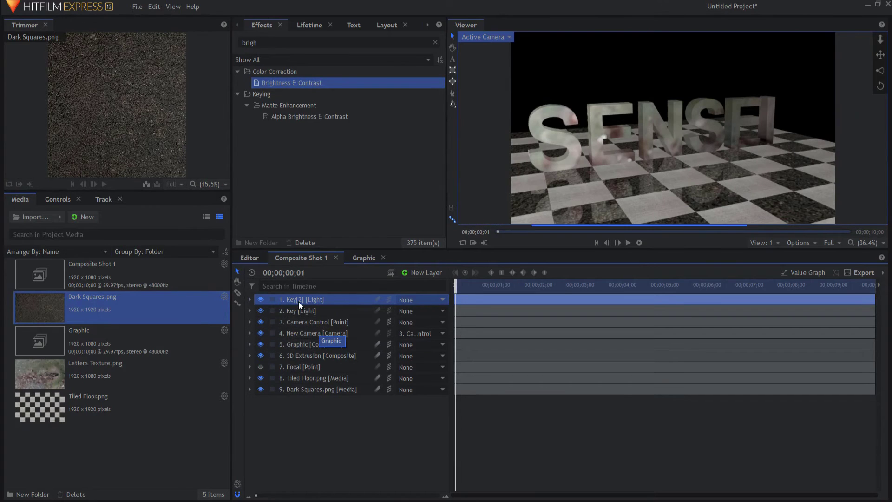
{"action": "left_click_drag", "start_coordinate": [298, 297], "coordinate": [297, 314]}
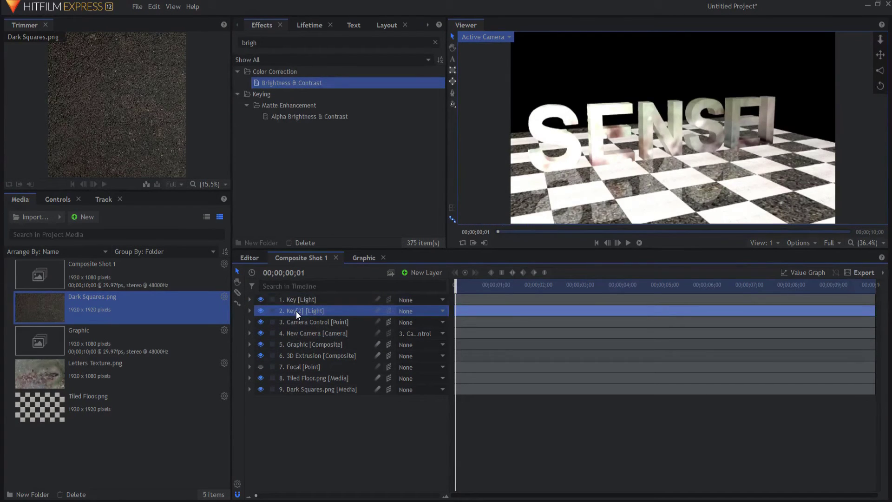
{"action": "double_click", "coordinate": [296, 311]}
{"action": "type", "text": "Fill"}
{"action": "key", "text": "Return"}
Set the Fill light's X position to 2000 and collapse its properties
{"action": "left_click", "coordinate": [249, 311]}
{"action": "left_click", "coordinate": [258, 333]}
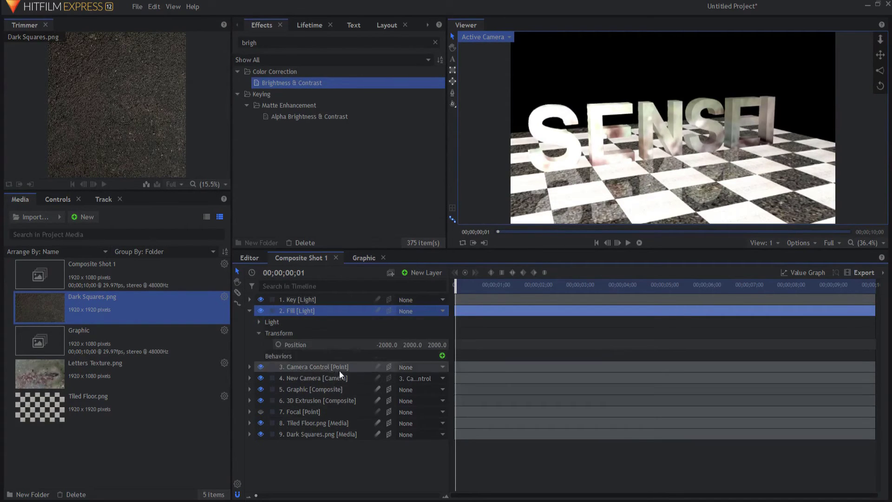
{"action": "left_click", "coordinate": [384, 345]}
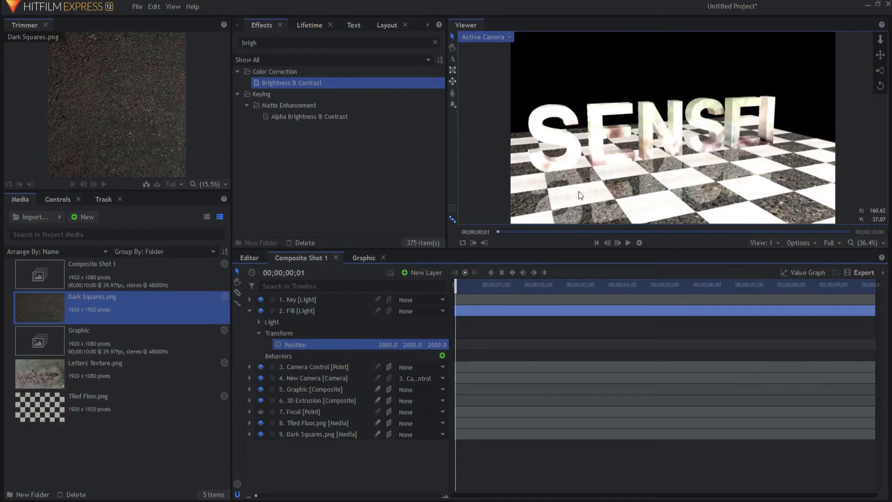
{"action": "left_click", "coordinate": [250, 311]}
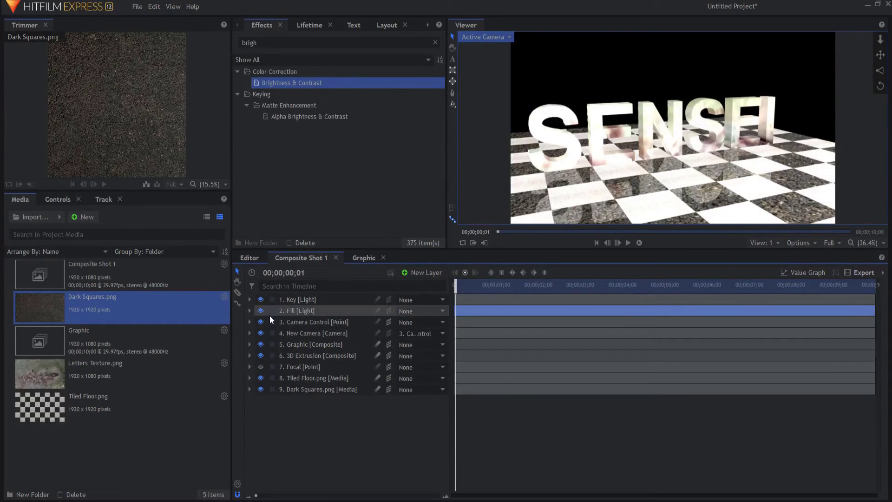
Duplicate the Fill light, move the copy below the original and rename it Back
{"action": "left_click", "coordinate": [305, 310]}
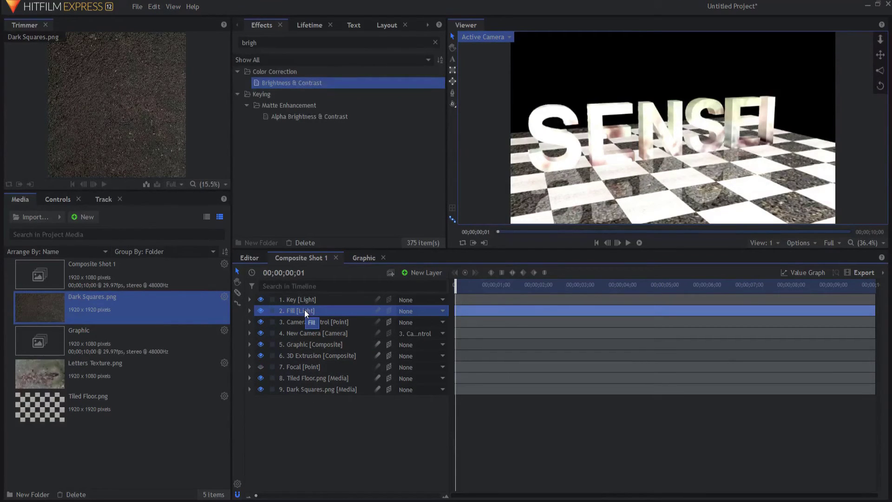
{"action": "key", "text": "ctrl+d"}
{"action": "left_click_drag", "start_coordinate": [299, 308], "coordinate": [297, 323]}
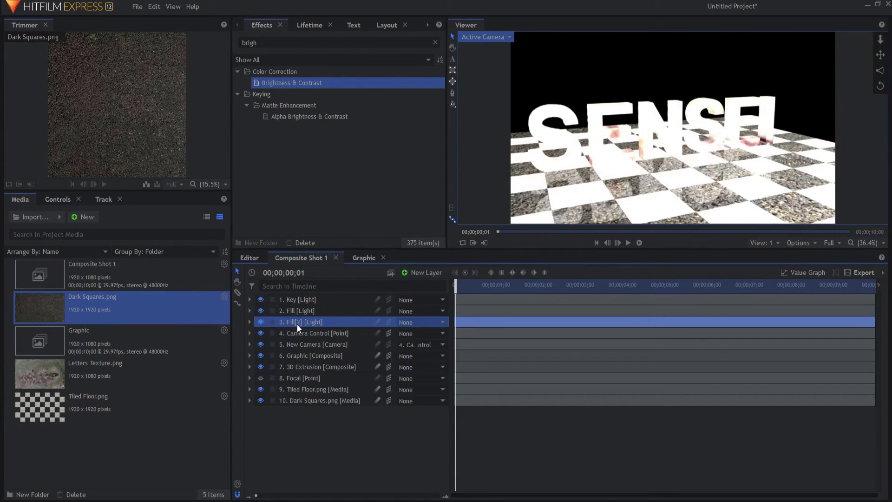
{"action": "double_click", "coordinate": [297, 324]}
{"action": "type", "text": "Back"}
{"action": "key", "text": "Return"}
Set the Back light's Z position to -2000 and collapse its properties
{"action": "left_click", "coordinate": [249, 321]}
{"action": "left_click", "coordinate": [258, 344]}
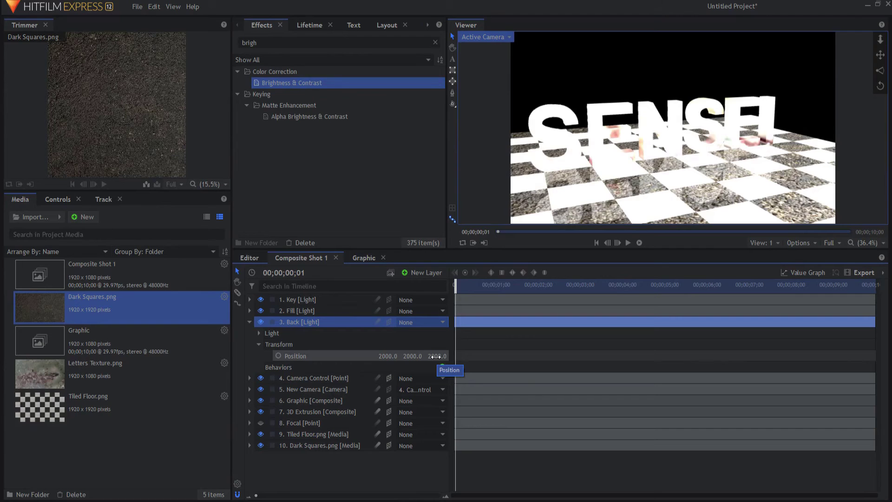
{"action": "left_click", "coordinate": [435, 356]}
{"action": "type", "text": "-2000"}
{"action": "key", "text": "Return"}
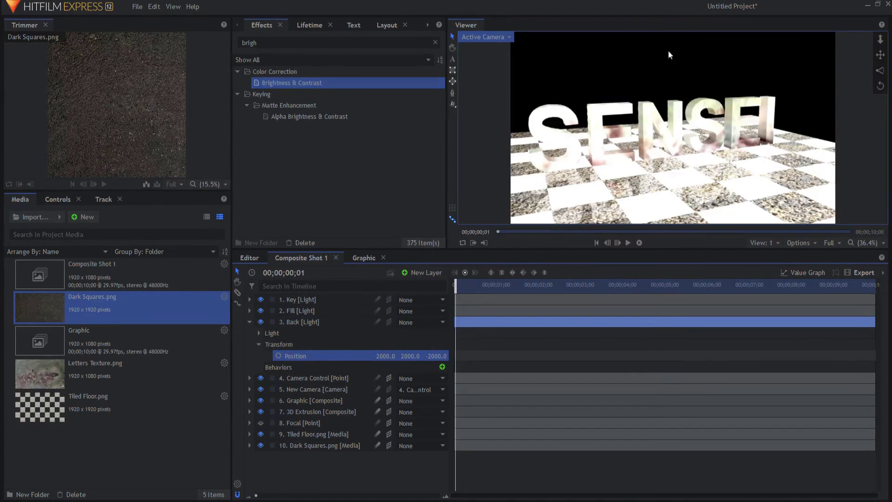
{"action": "left_click", "coordinate": [250, 321]}
Filter the timeline properties by "int" and set the light intensities to 50 for Key, 30 for Fill and 20 for Back
{"action": "left_click", "coordinate": [297, 286]}
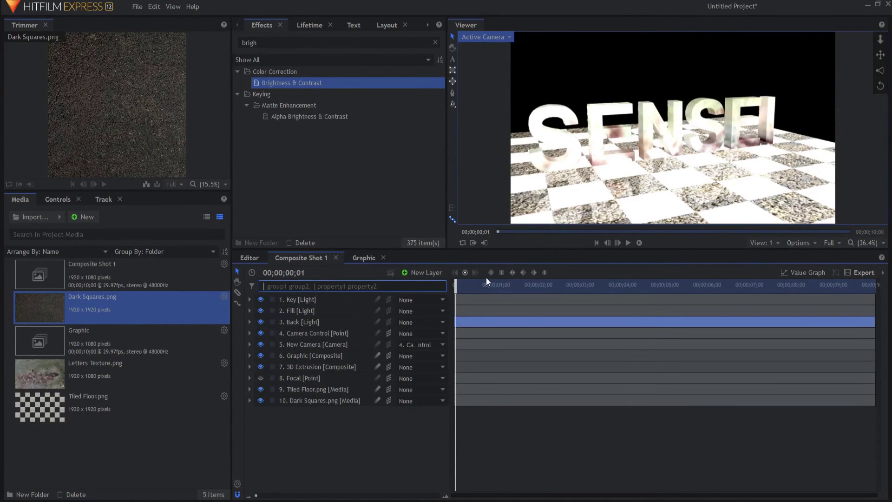
{"action": "type", "text": "int"}
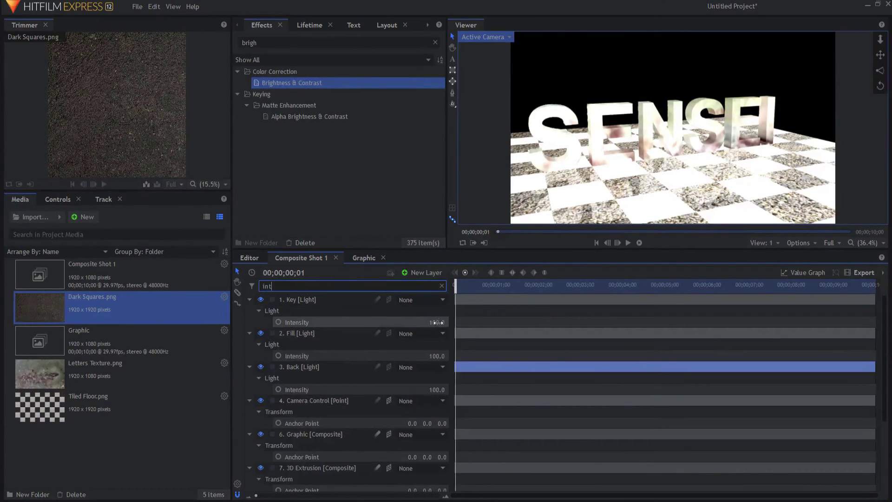
{"action": "left_click", "coordinate": [437, 322]}
{"action": "type", "text": "50"}
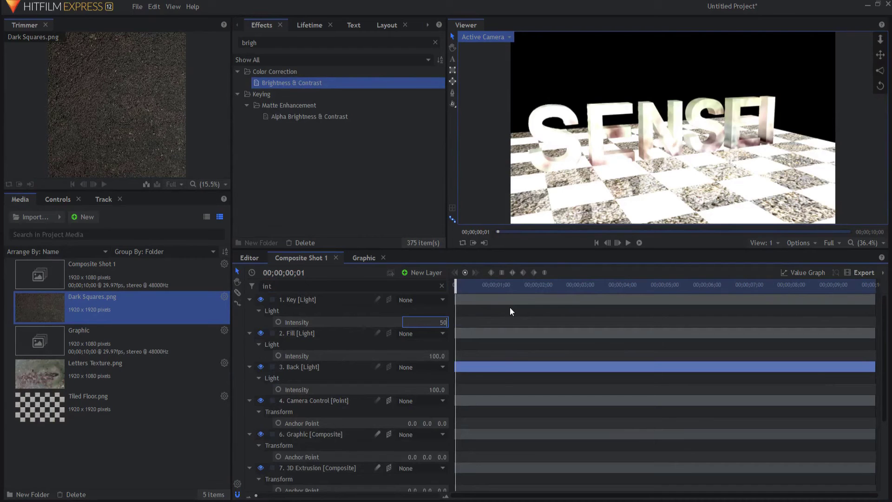
{"action": "key", "text": "Tab"}
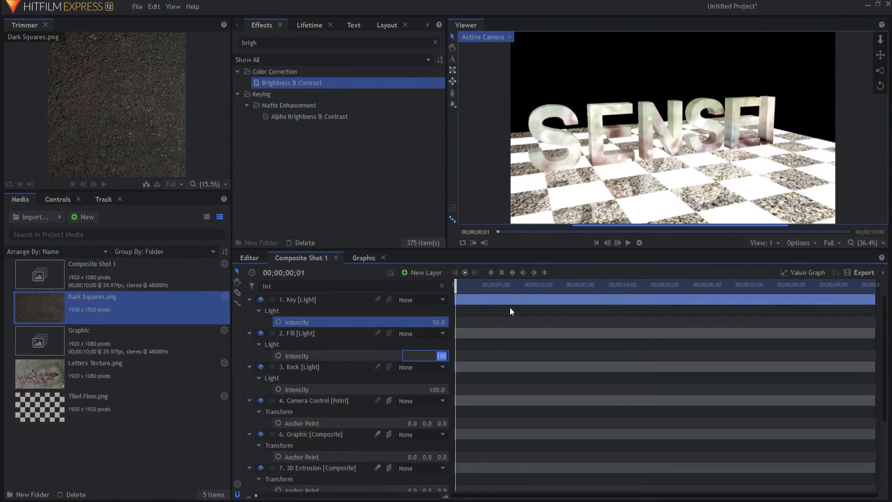
{"action": "type", "text": "30"}
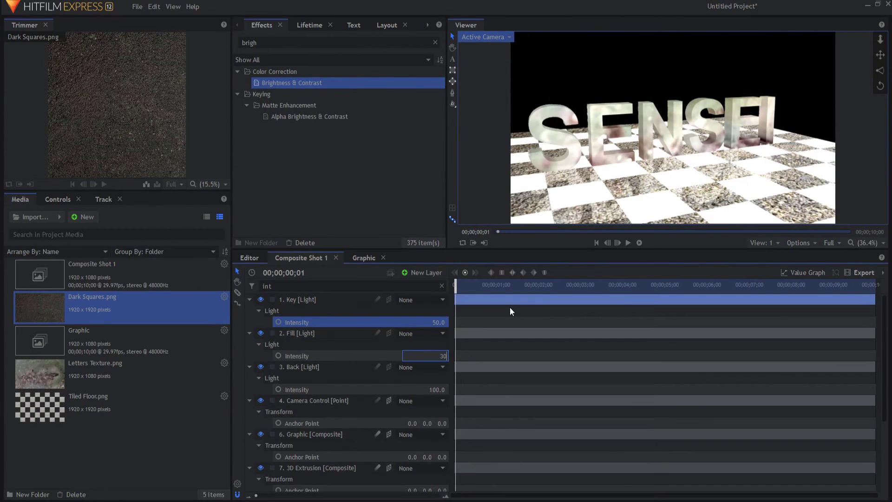
{"action": "key", "text": "Tab"}
{"action": "type", "text": "2"}
{"action": "key", "text": "Return"}
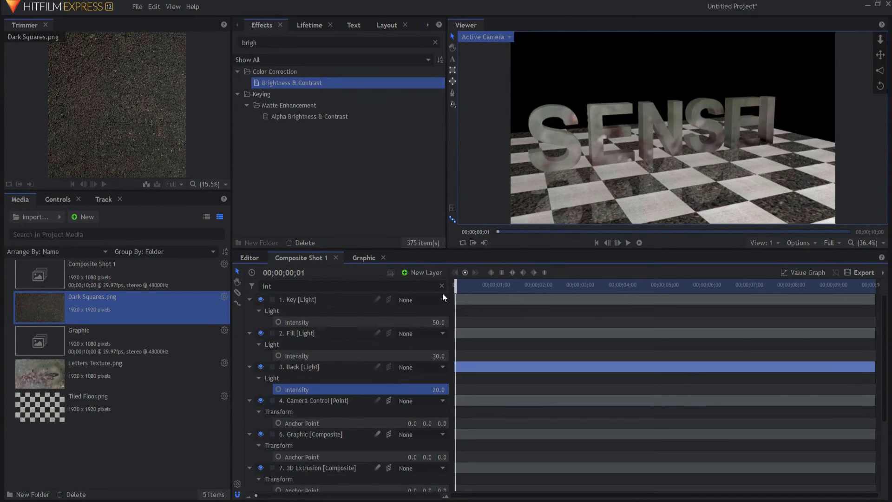
Clear the intensity filter from the timeline and deselect all layers
{"action": "left_click", "coordinate": [269, 286]}
{"action": "key", "text": "ctrl+a"}
{"action": "key", "text": "BackSpace"}
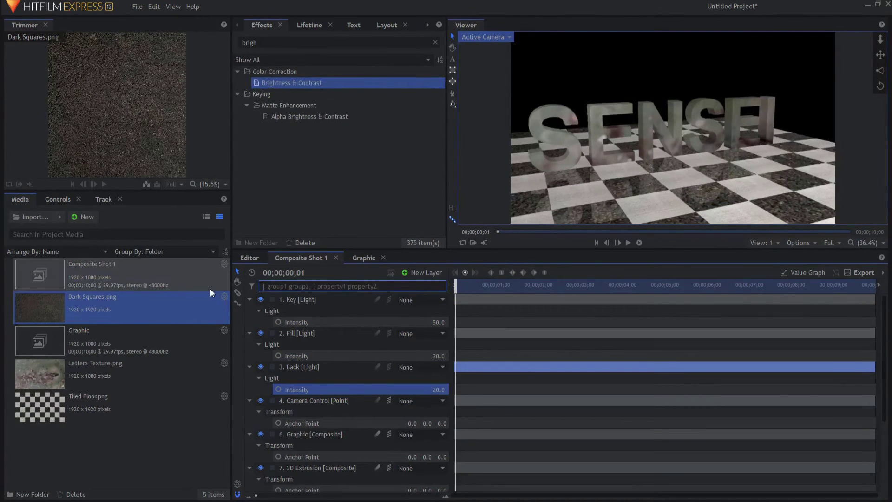
{"action": "left_click", "coordinate": [327, 461]}
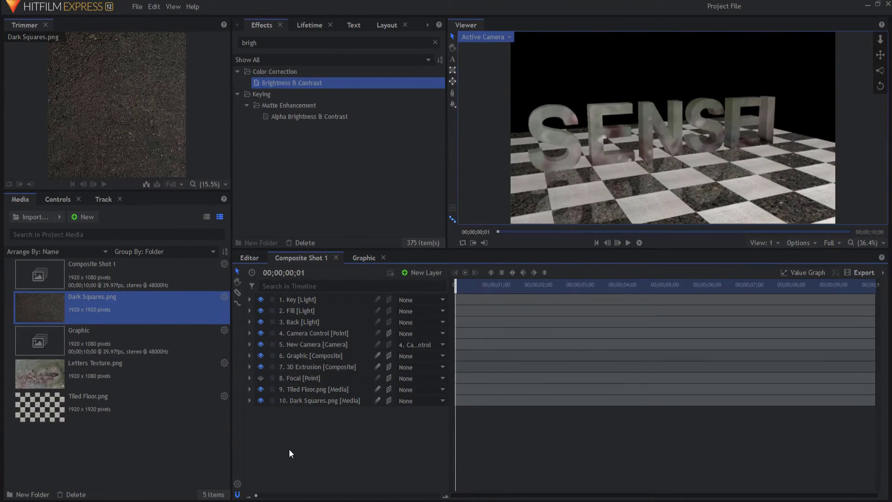
Filter the timeline properties by "shad" and enable Cast Shadows on the Key, Fill and Back lights
{"action": "left_click", "coordinate": [289, 286]}
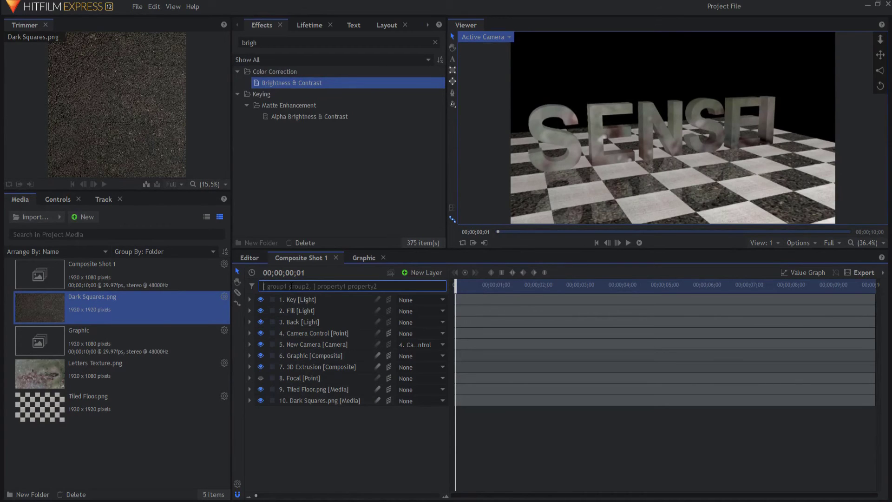
{"action": "type", "text": "sha"}
{"action": "type", "text": "ad"}
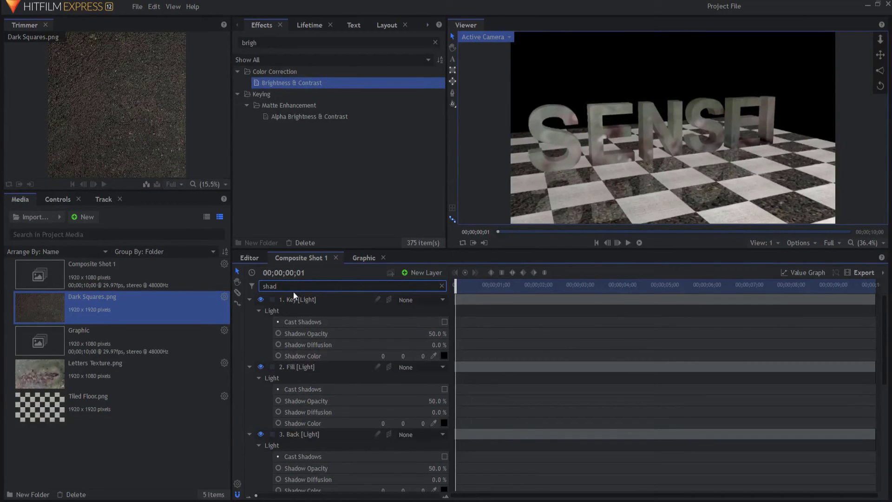
{"action": "left_click", "coordinate": [444, 322]}
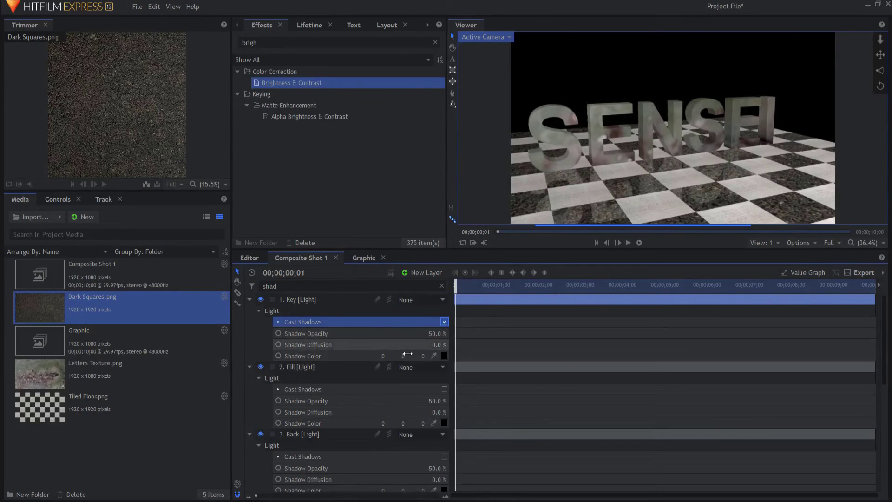
{"action": "left_click", "coordinate": [445, 389]}
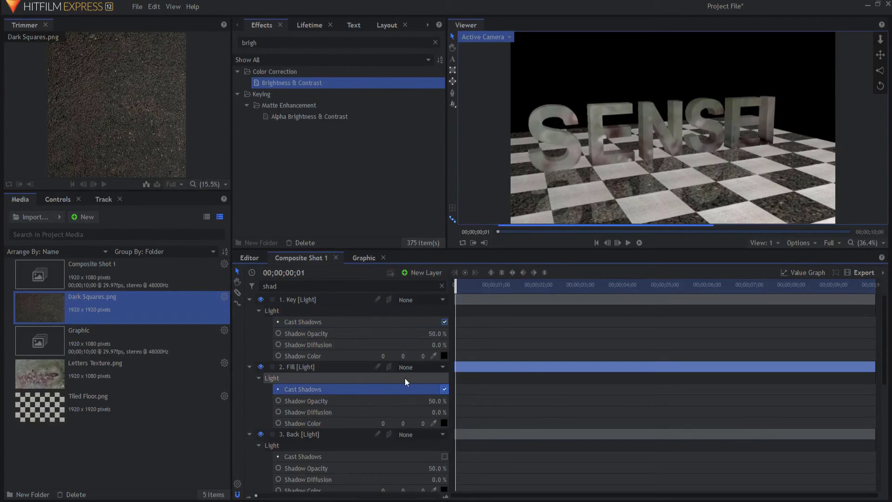
{"action": "left_click", "coordinate": [444, 456]}
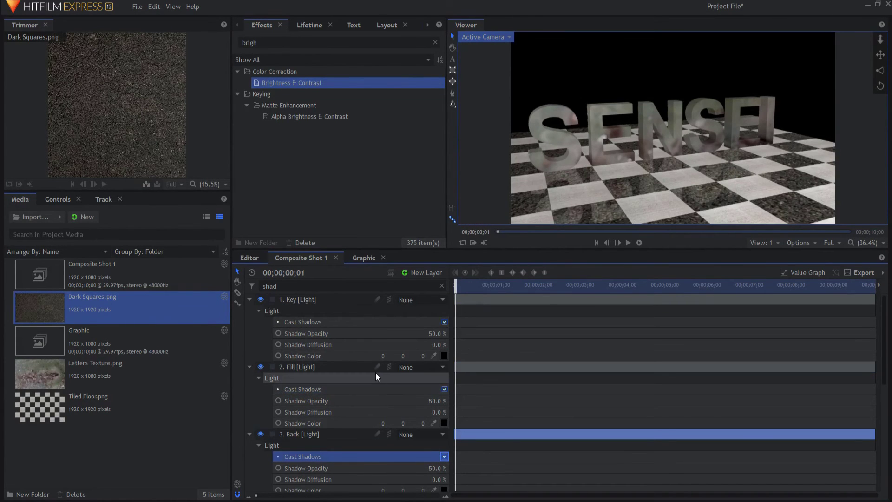
Enable Casts Shadows in the material properties of the Graphic and 3D Extrusion layers
{"action": "scroll", "coordinate": [375, 372], "scroll_direction": "down", "scroll_amount": 5}
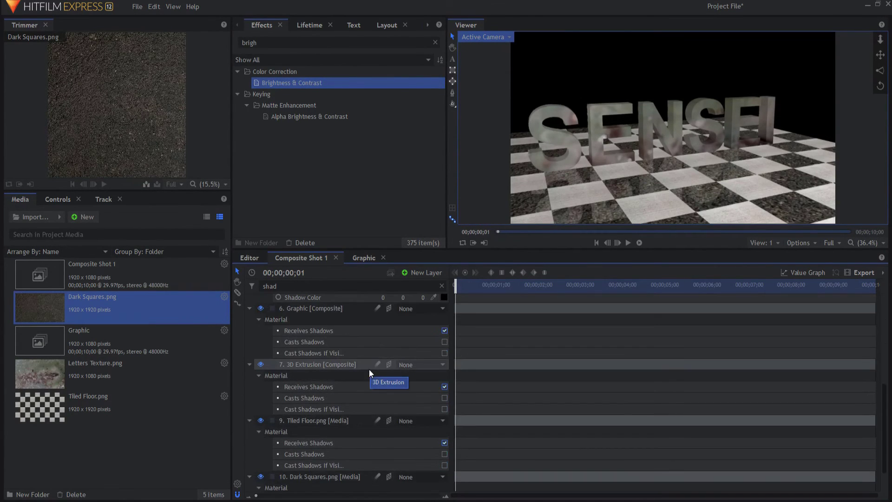
{"action": "left_click", "coordinate": [445, 341]}
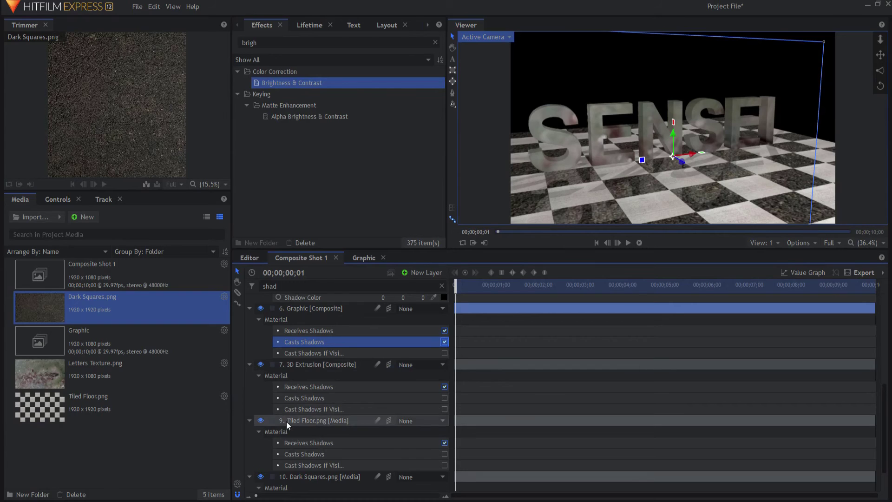
{"action": "left_click", "coordinate": [444, 397]}
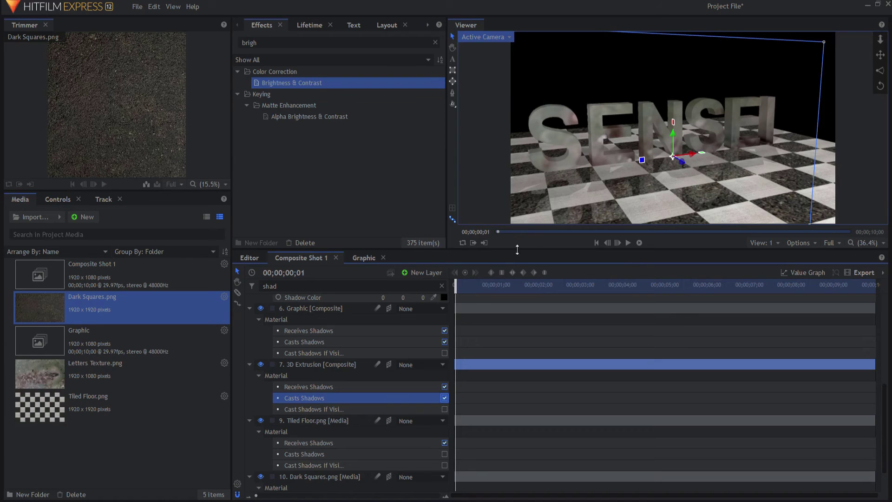
Clear the "shad" filter from the timeline and deselect all layers
{"action": "left_click_drag", "start_coordinate": [296, 284], "coordinate": [225, 288]}
{"action": "key", "text": "BackSpace"}
{"action": "left_click", "coordinate": [324, 456]}
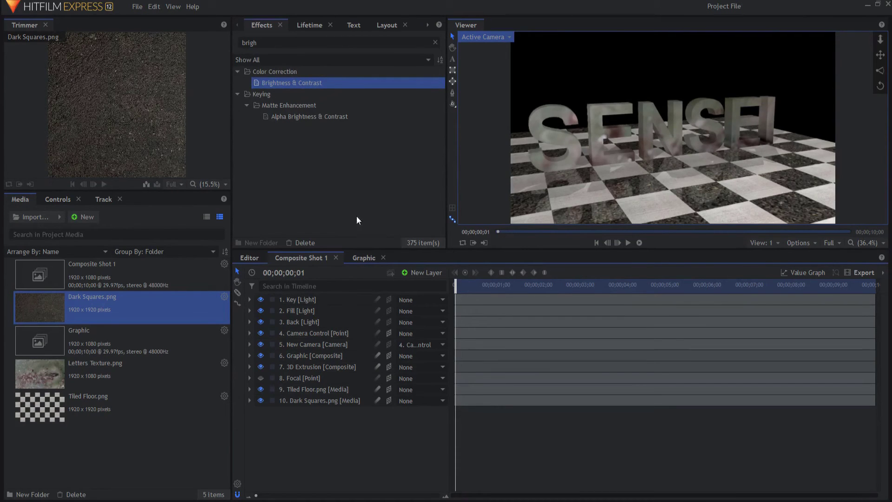
Add a black 1920 x 1080 plane layer to the composite shot and rename the layer Flare
{"action": "left_click", "coordinate": [417, 273]}
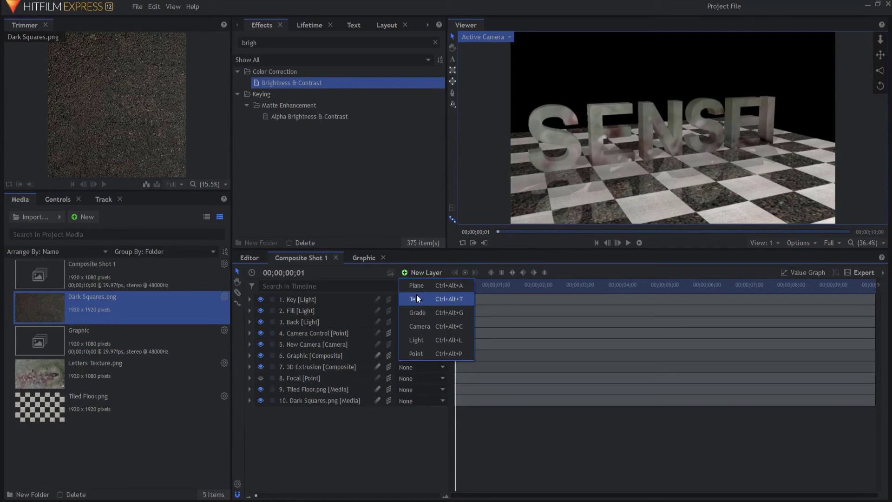
{"action": "left_click", "coordinate": [416, 285]}
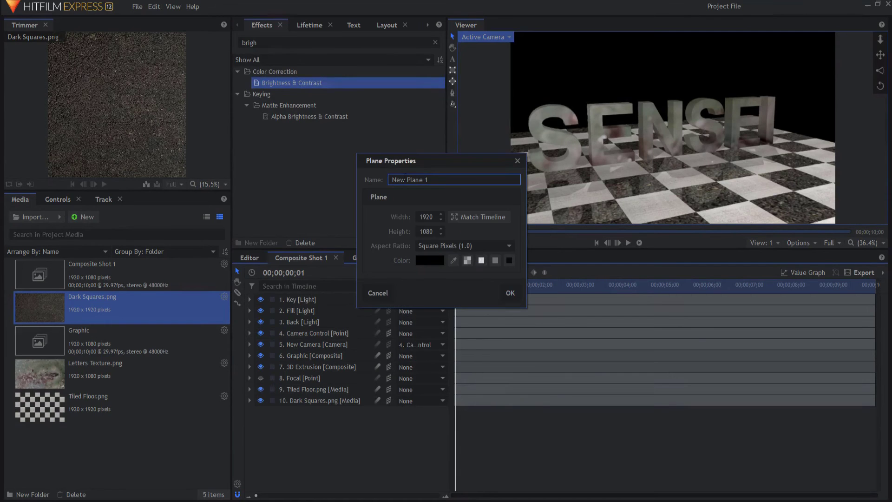
{"action": "left_click", "coordinate": [510, 293]}
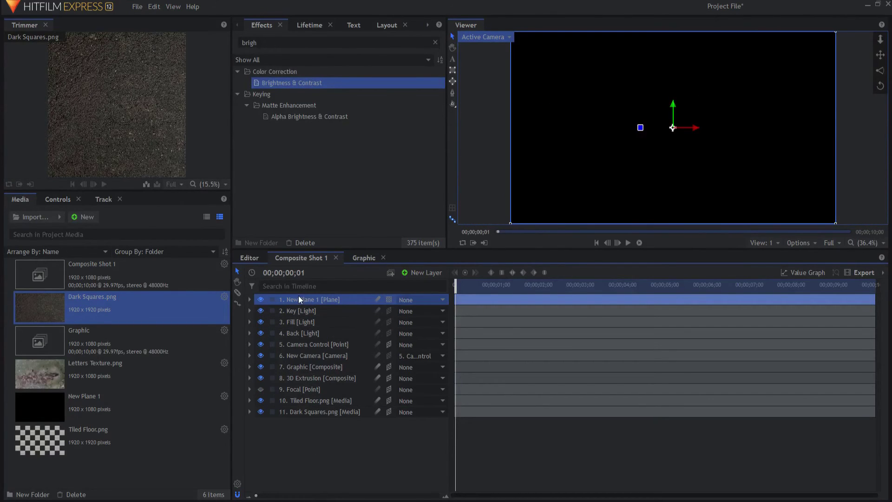
{"action": "double_click", "coordinate": [298, 297]}
{"action": "type", "text": "Flare"}
{"action": "key", "text": "Return"}
Search the effects for "flares" and apply Light Flares to the Flare plane
{"action": "double_click", "coordinate": [246, 42]}
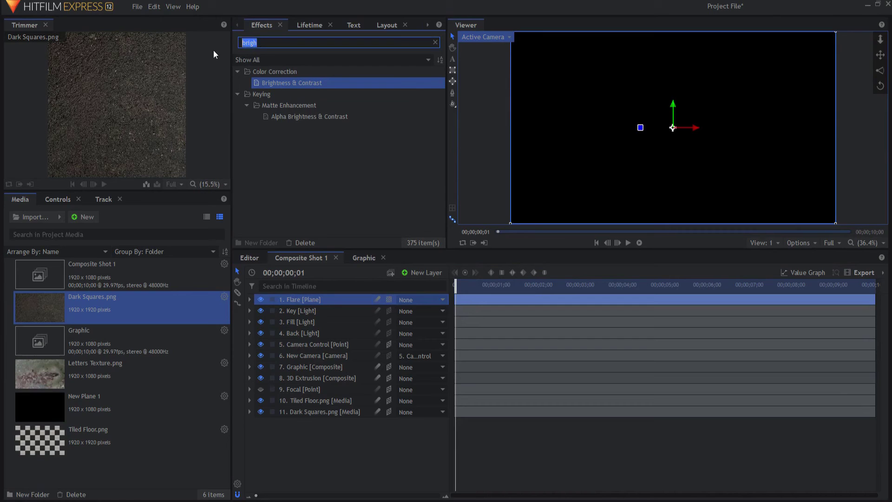
{"action": "type", "text": "flares"}
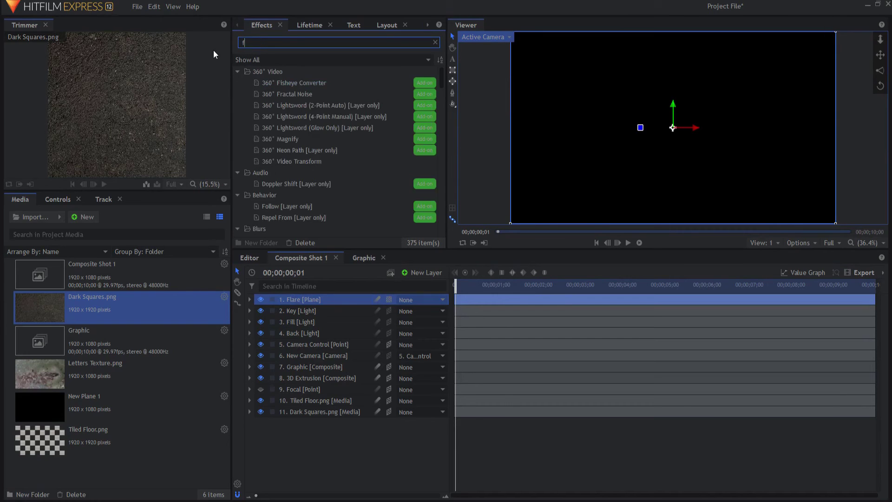
{"action": "left_click", "coordinate": [278, 94]}
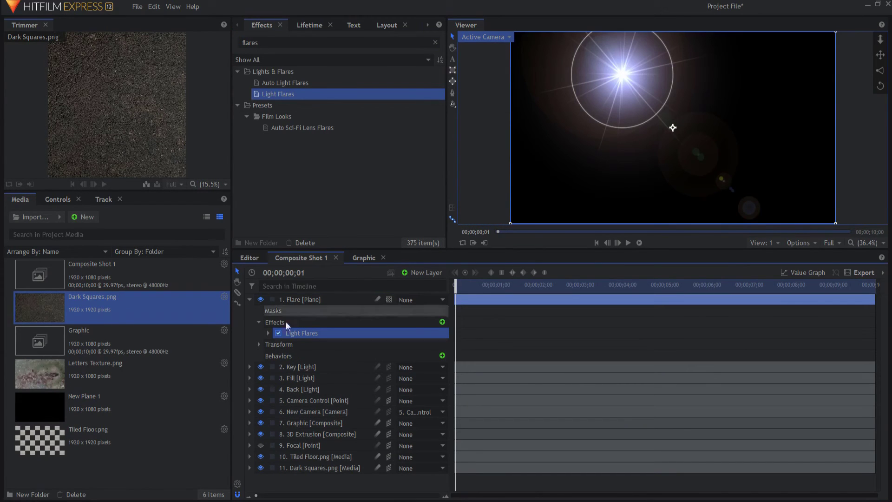
Set the Light Flares hotspot center to 0, 0 and make the hotspot use the Back light layer
{"action": "left_click", "coordinate": [268, 332]}
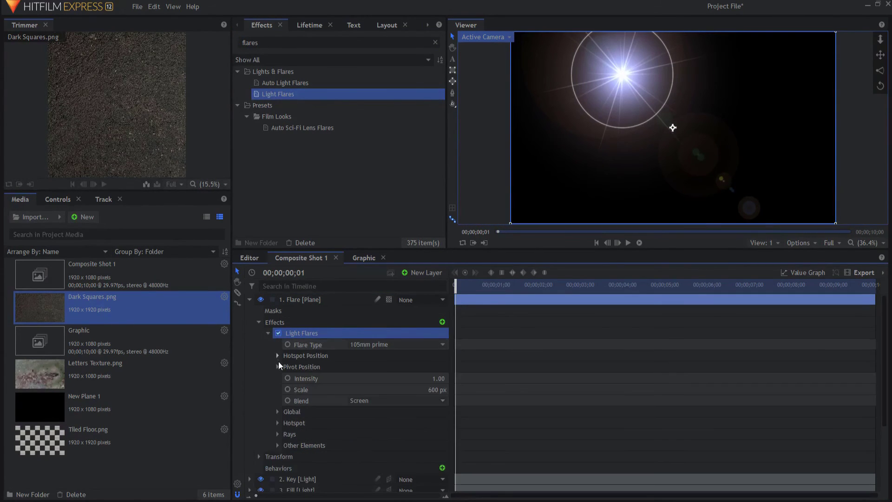
{"action": "left_click", "coordinate": [277, 356]}
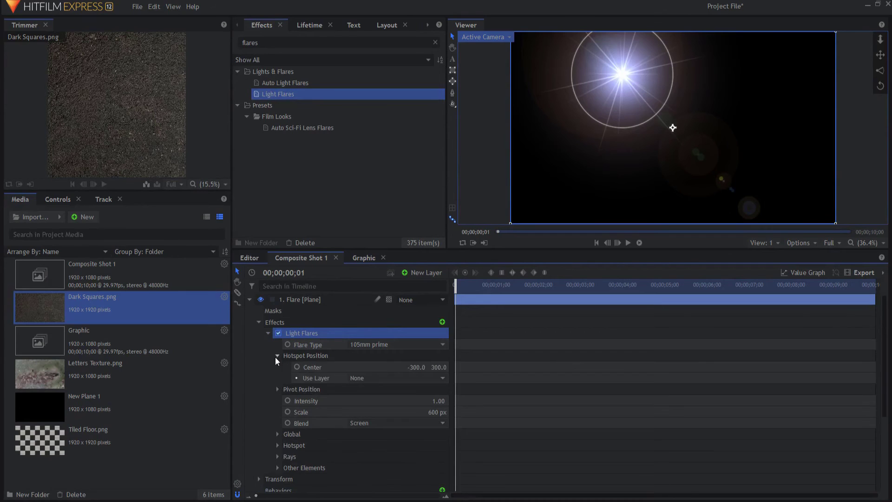
{"action": "left_click", "coordinate": [419, 367]}
{"action": "type", "text": "0"}
{"action": "key", "text": "Tab"}
{"action": "type", "text": "0"}
{"action": "key", "text": "Return"}
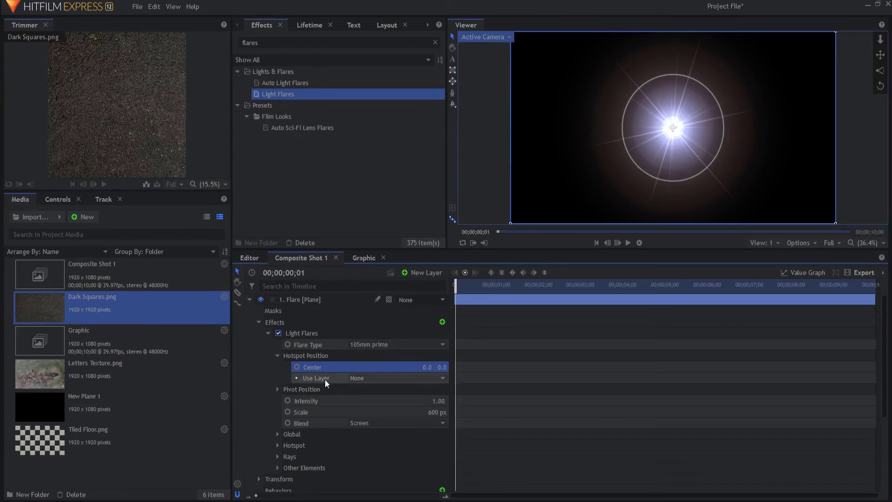
{"action": "left_click", "coordinate": [374, 378]}
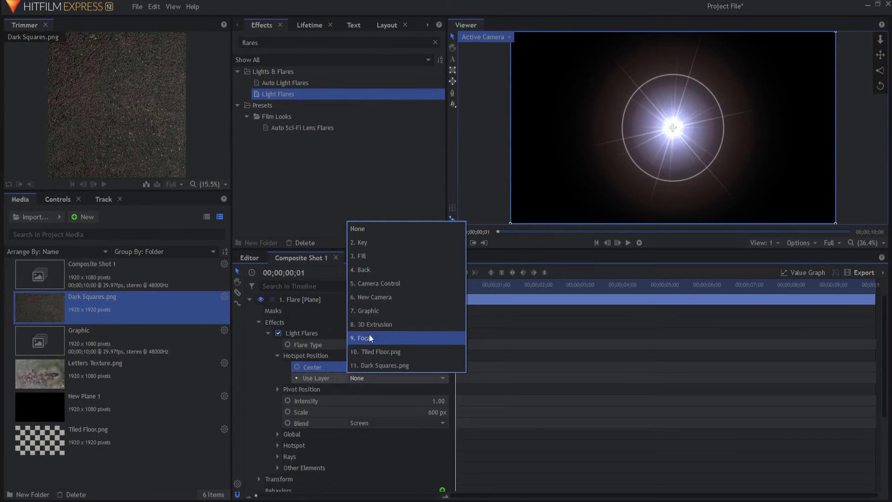
{"action": "left_click", "coordinate": [365, 273]}
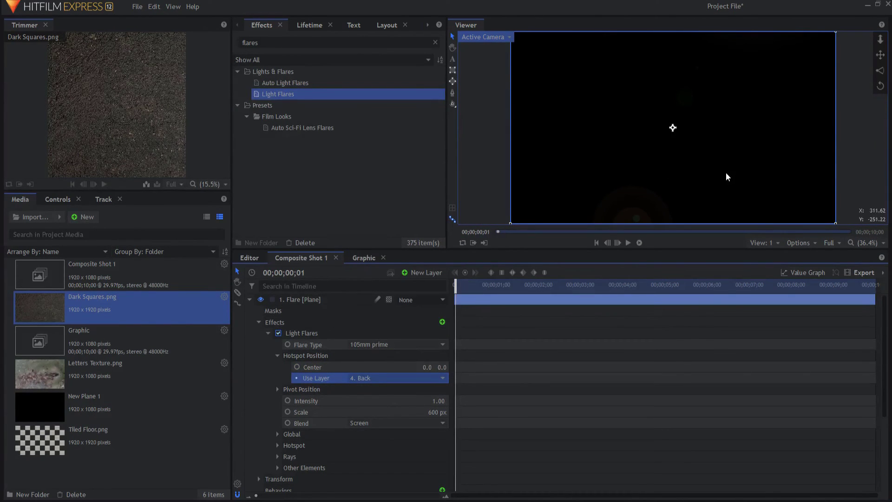
Set the light flare's intensity to 2.00 and scale to 1500 px, and collapse the Flare layer
{"action": "left_click_drag", "start_coordinate": [441, 402], "coordinate": [438, 339]}
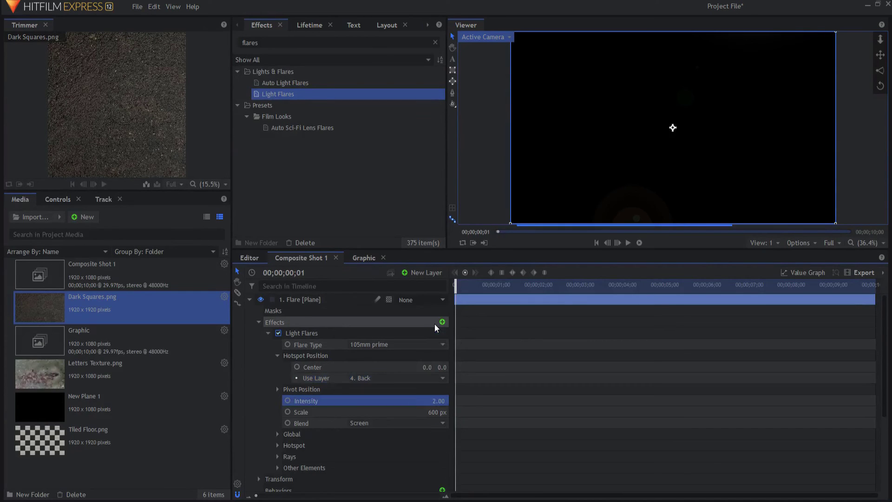
{"action": "left_click", "coordinate": [435, 412]}
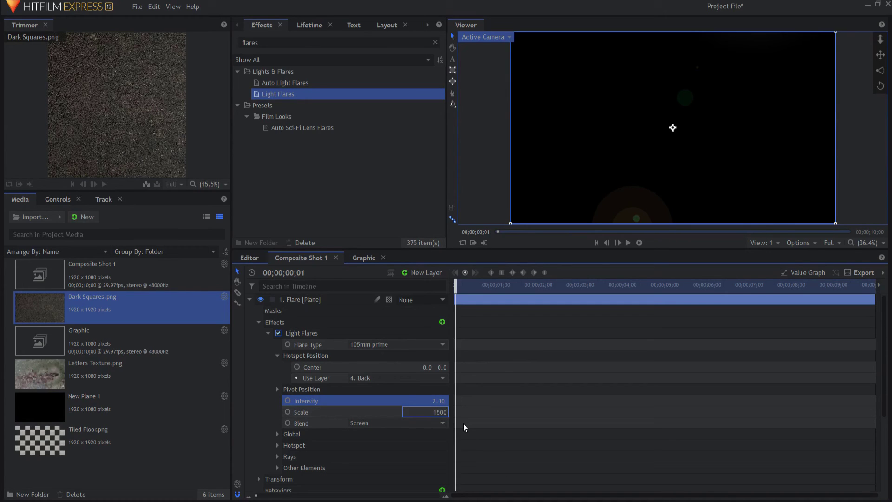
{"action": "key", "text": "Return"}
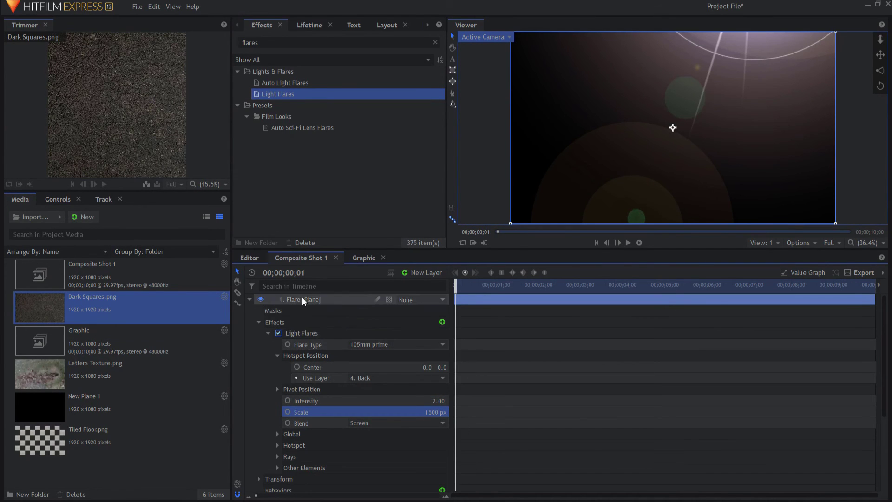
{"action": "left_click", "coordinate": [249, 300]}
Set the Flare layer's blend mode to Add and deselect the layer
{"action": "right_click", "coordinate": [290, 299]}
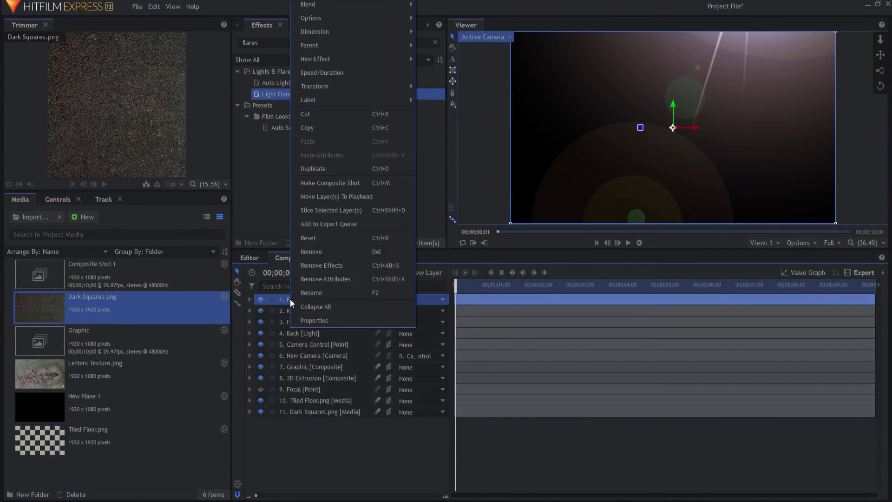
{"action": "mouse_move", "coordinate": [334, 5]}
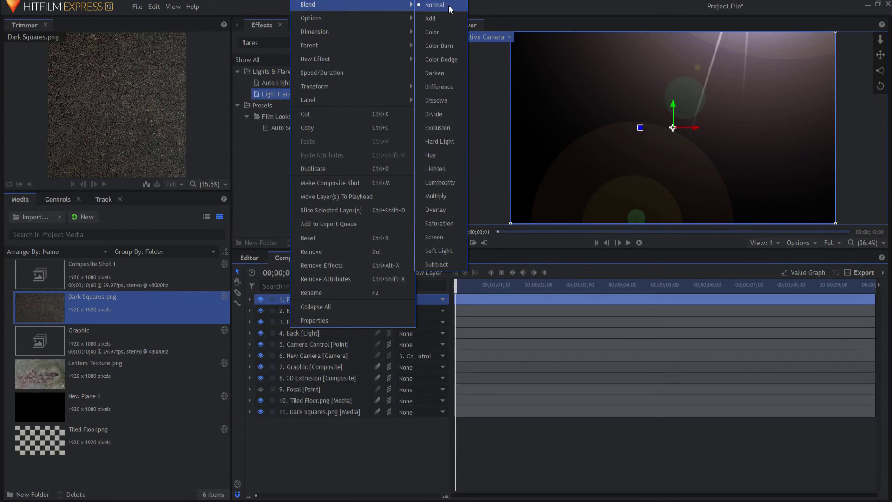
{"action": "left_click", "coordinate": [442, 19]}
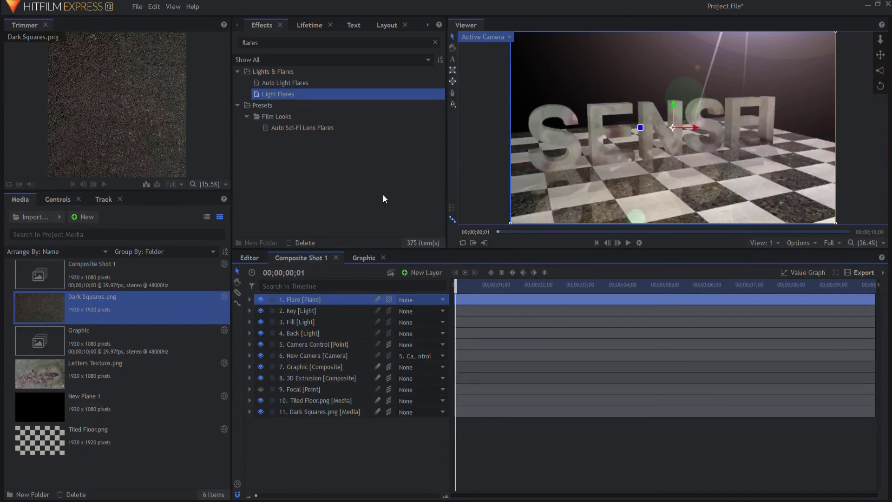
{"action": "left_click", "coordinate": [331, 457]}
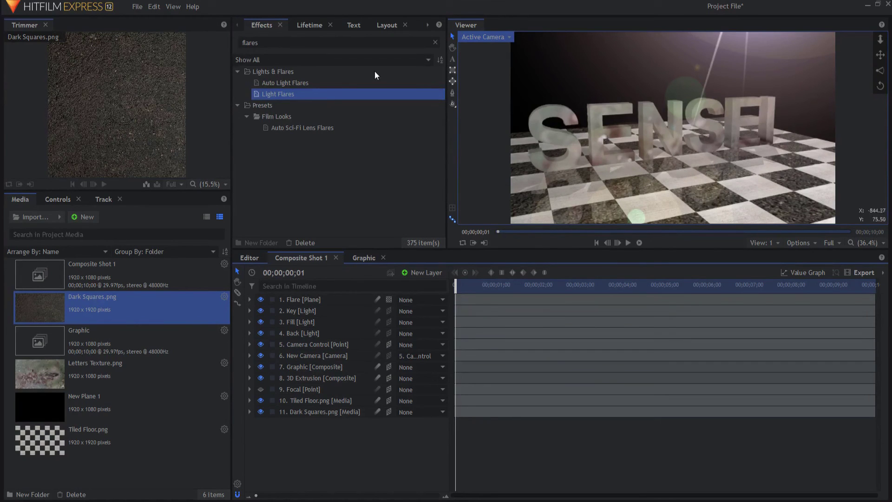
Search the effects for "para" and apply Parallax to the Graphic composite layer
{"action": "left_click_drag", "start_coordinate": [261, 42], "coordinate": [211, 43]}
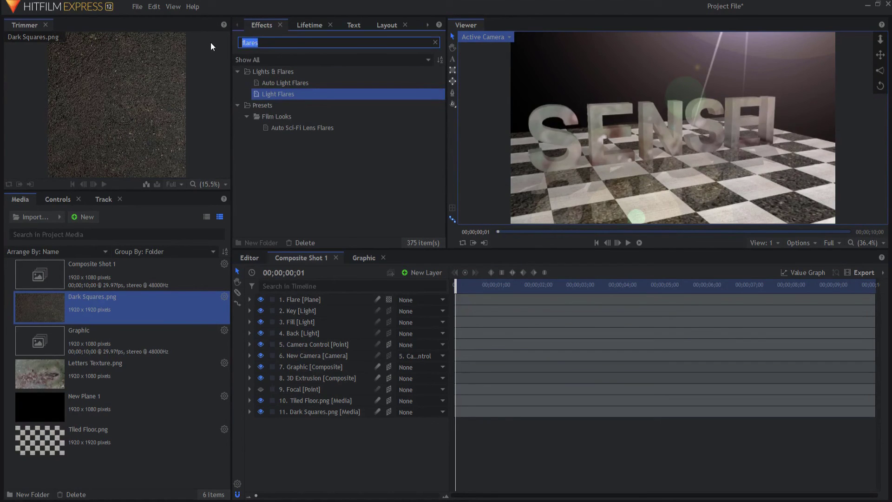
{"action": "type", "text": "para"}
{"action": "left_click", "coordinate": [277, 83]}
{"action": "left_click_drag", "start_coordinate": [276, 83], "coordinate": [299, 366]}
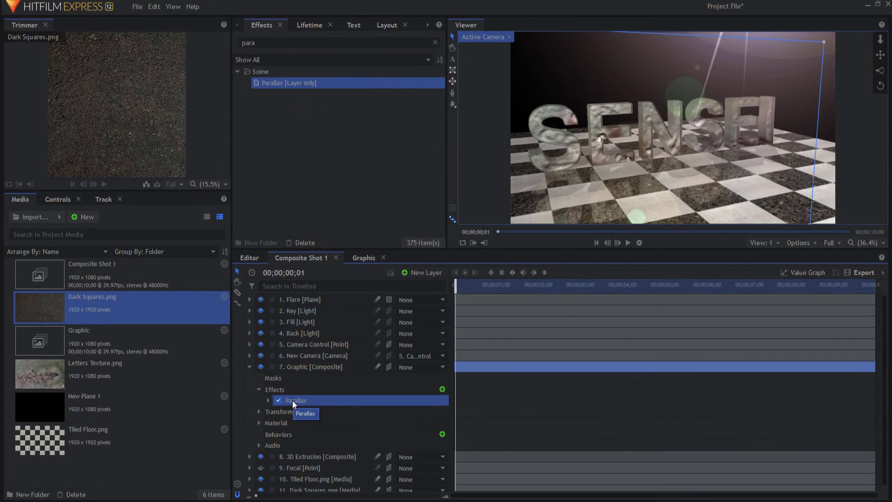
Set the depth of the Graphic layer's Parallax effect to 10
{"action": "left_click", "coordinate": [268, 400]}
{"action": "left_click", "coordinate": [438, 423]}
{"action": "type", "text": "10"}
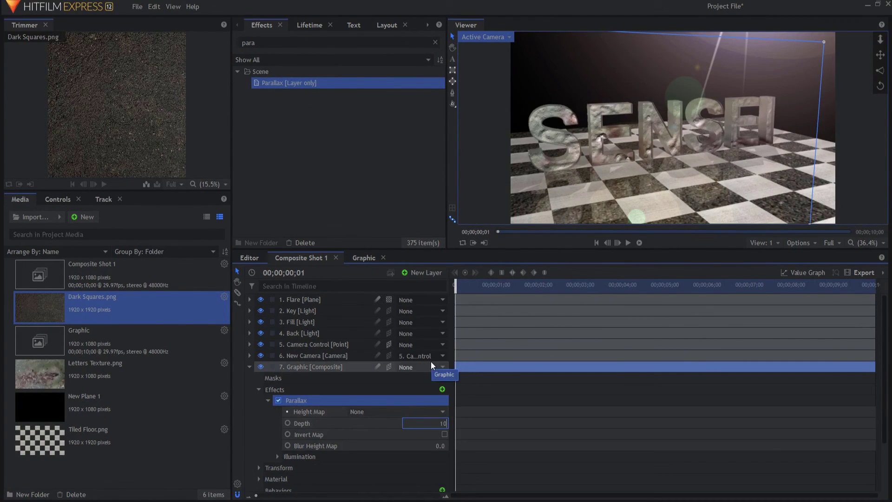
{"action": "key", "text": "Return"}
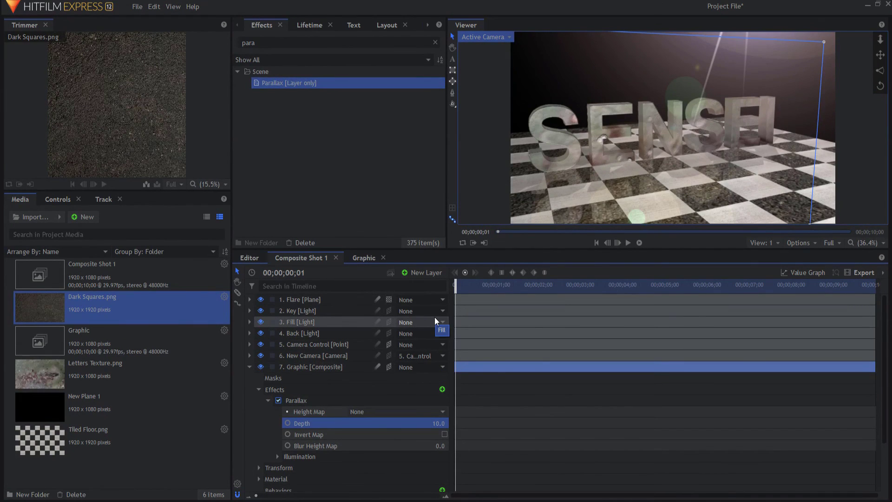
Copy the Parallax effect from the Graphic layer to the Tiled Floor.png layer and collapse both layers
{"action": "right_click", "coordinate": [297, 401]}
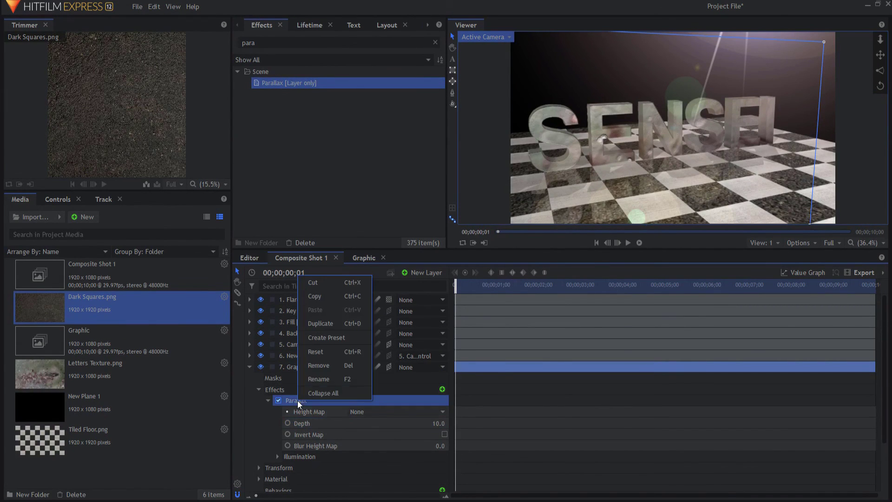
{"action": "left_click", "coordinate": [324, 296]}
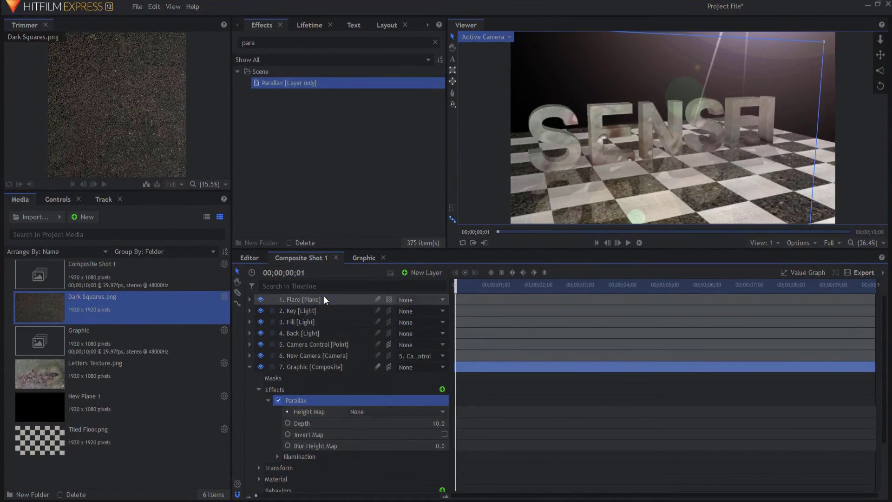
{"action": "left_click", "coordinate": [249, 367]}
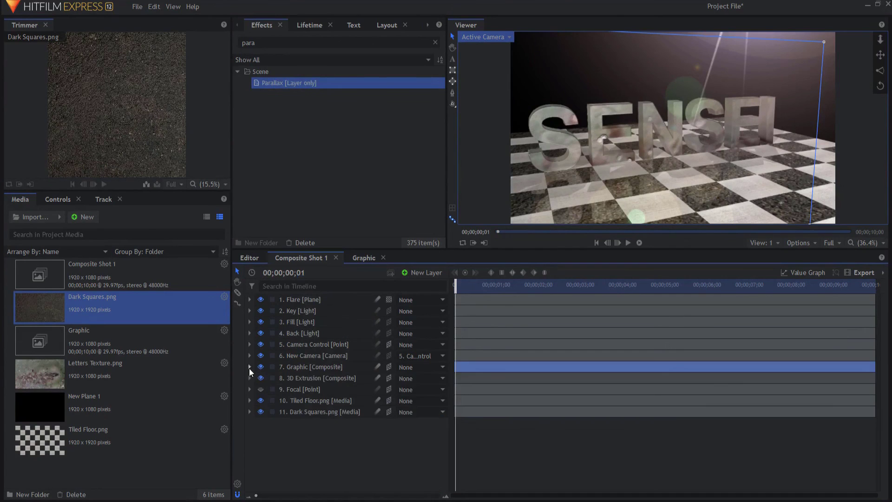
{"action": "right_click", "coordinate": [308, 401]}
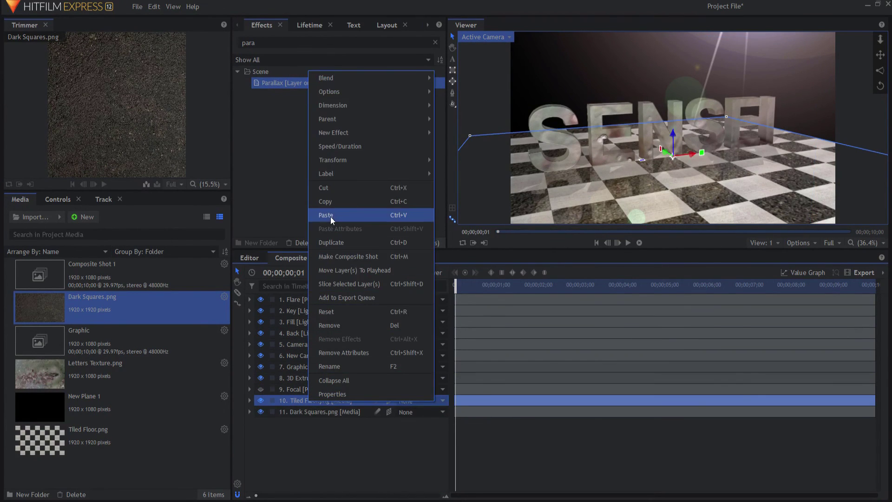
{"action": "left_click", "coordinate": [331, 215]}
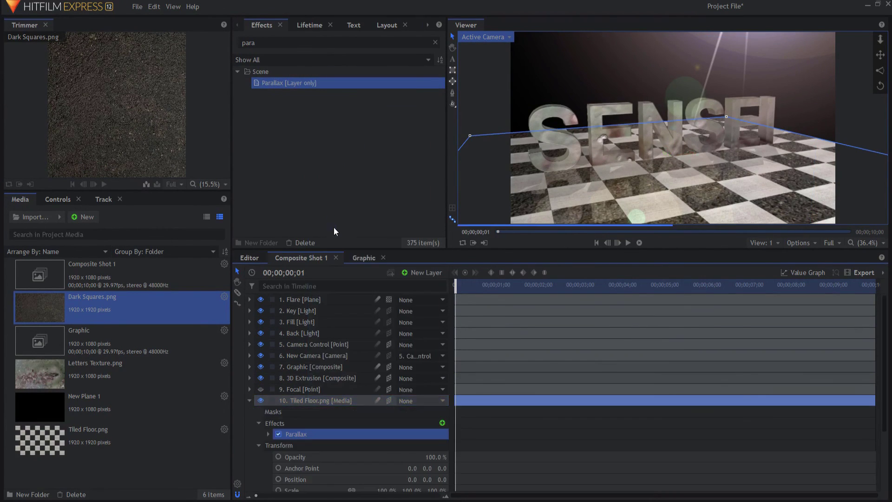
{"action": "left_click", "coordinate": [249, 401]}
Paste the copied Parallax effect onto the Dark Squares.png layer, collapse its properties and deselect all layers
{"action": "right_click", "coordinate": [314, 411]}
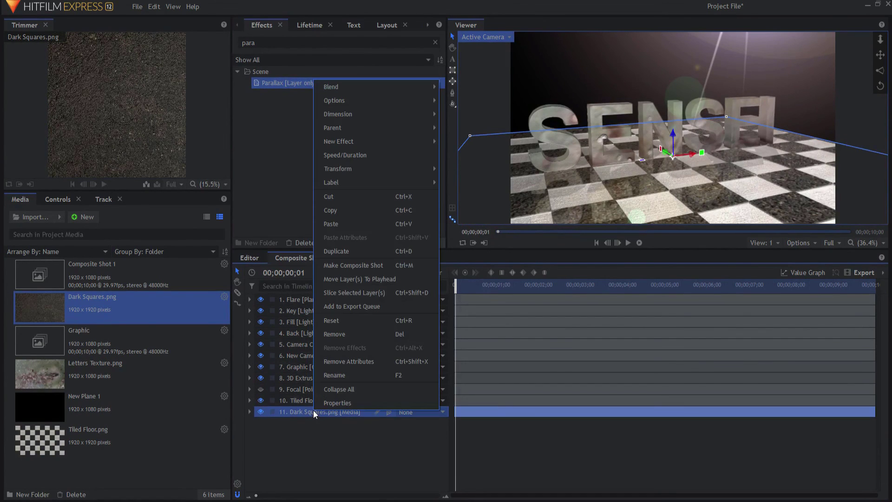
{"action": "left_click", "coordinate": [339, 224]}
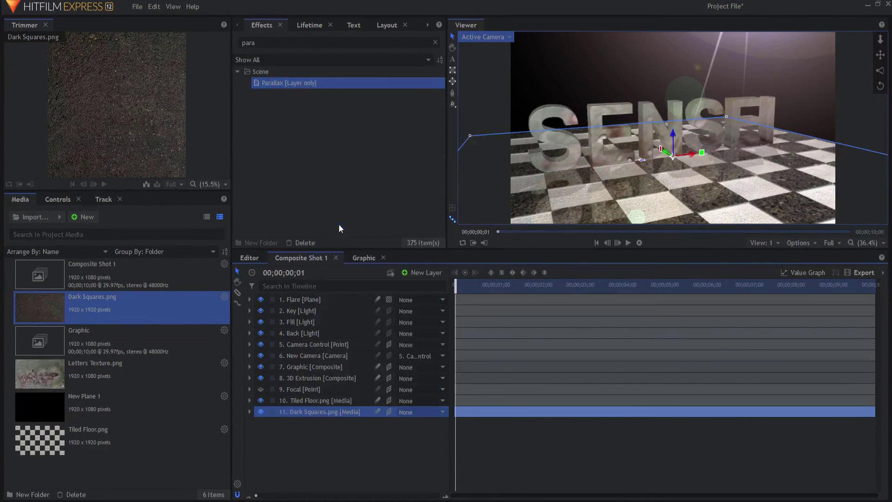
{"action": "left_click", "coordinate": [250, 411]}
{"action": "left_click", "coordinate": [293, 441]}
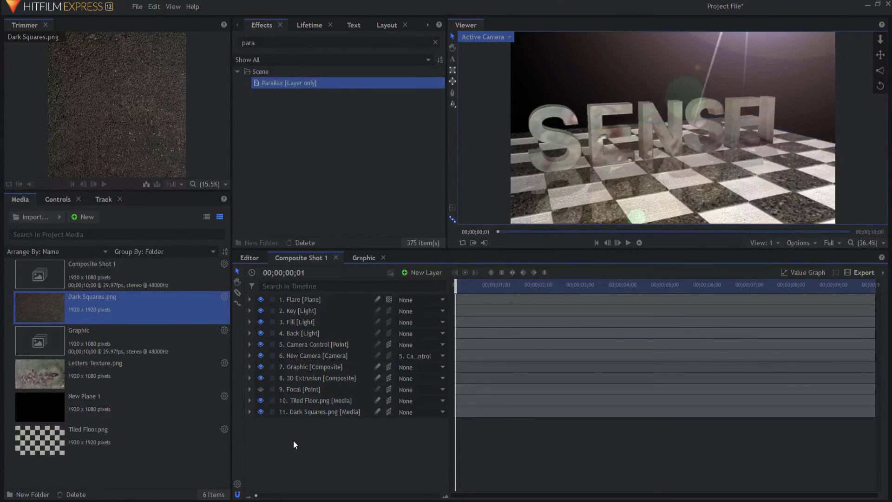